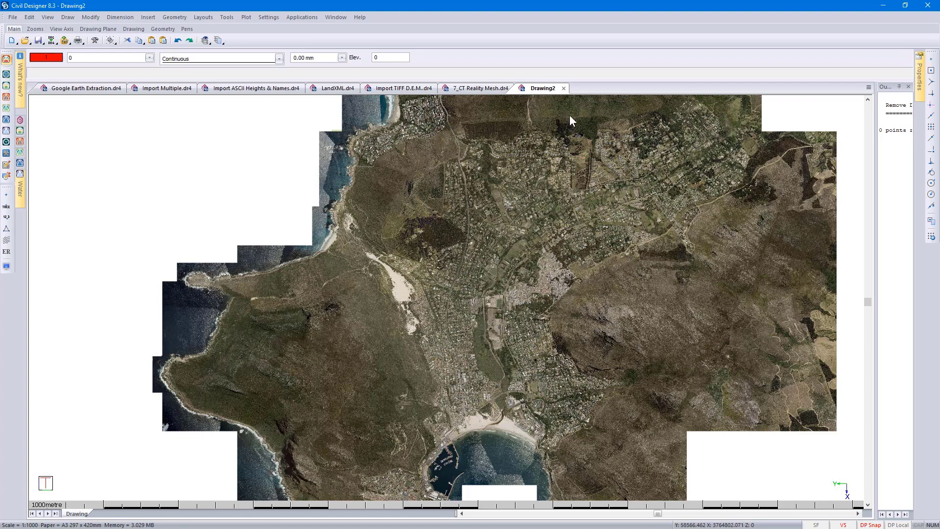
Close Drawing2 without saving the drawing or its DTM data
click(563, 88)
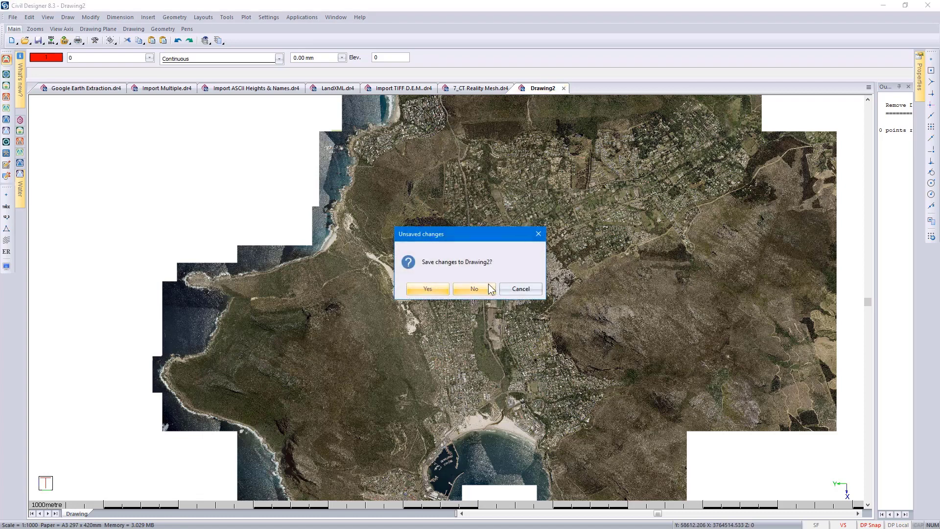
click(481, 286)
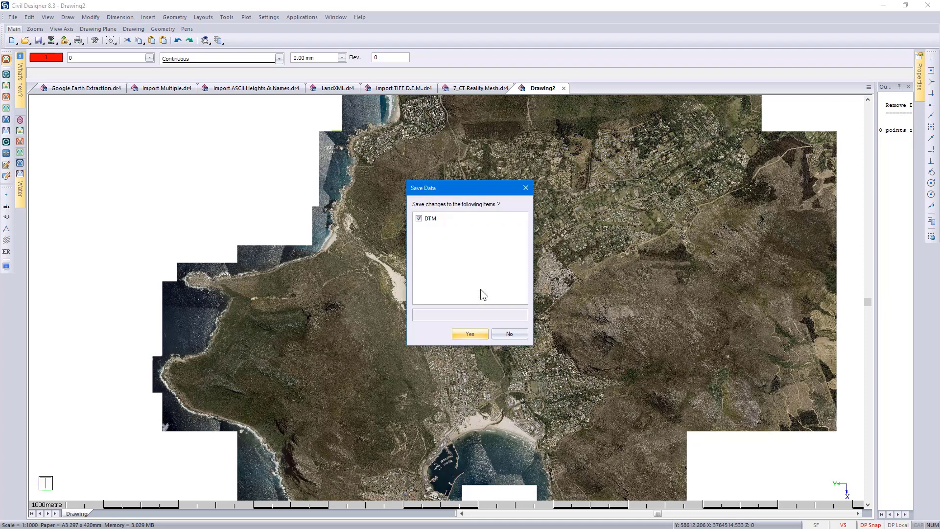
click(499, 334)
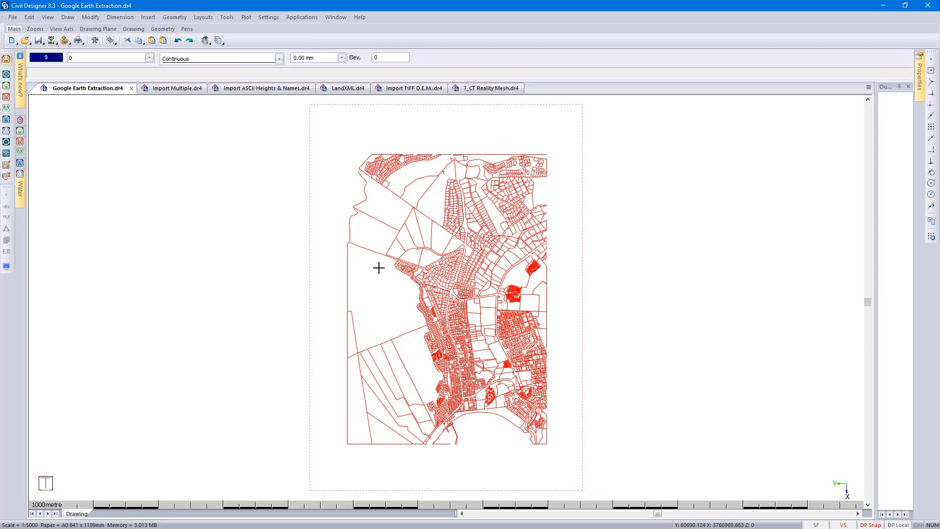
Activate Survey mode for the Google Earth Extraction drawing and enable a terrain file in its project settings
click(6, 74)
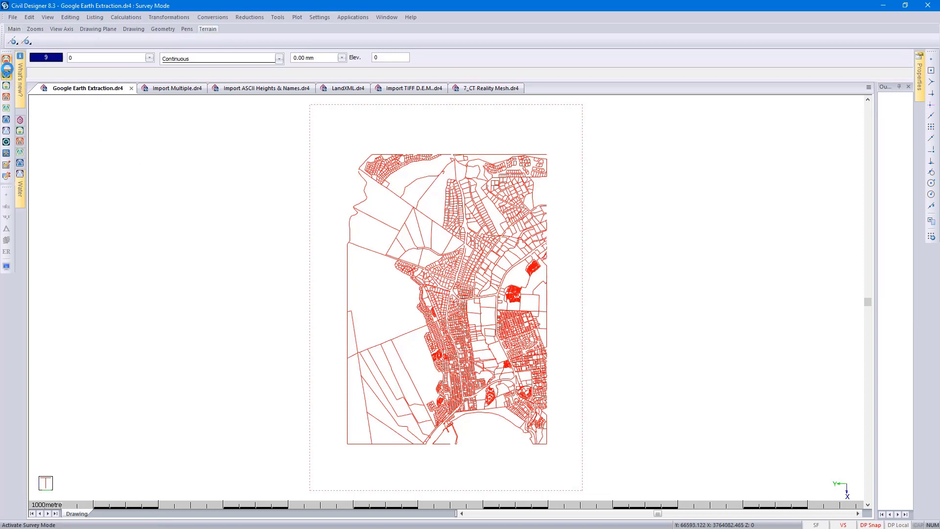
click(13, 20)
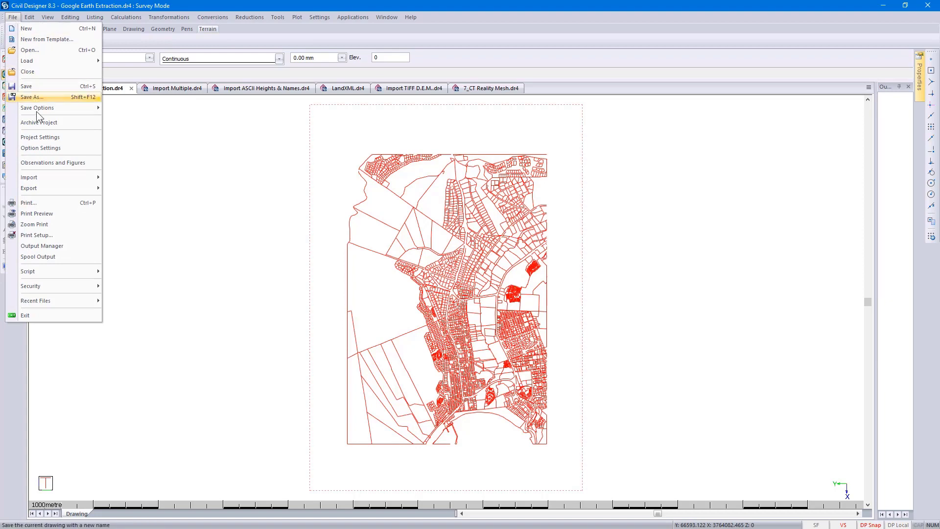
click(41, 137)
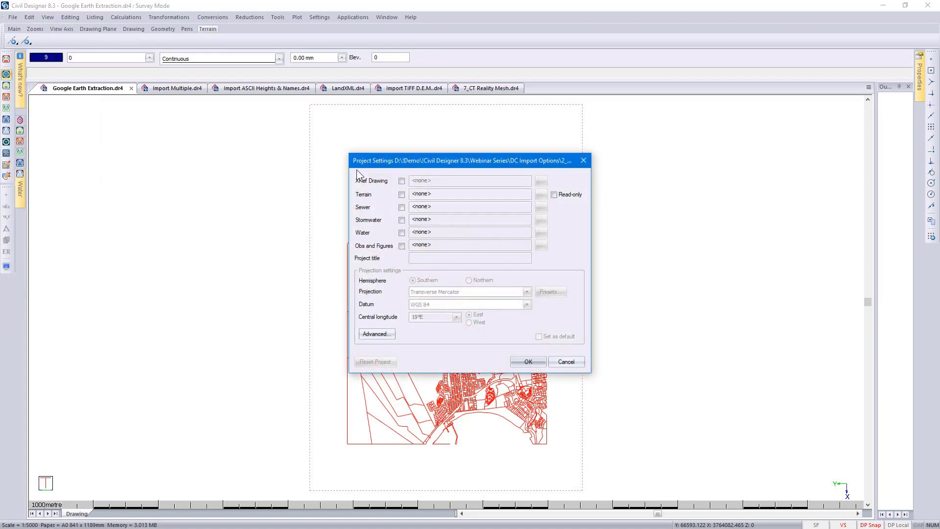
click(403, 194)
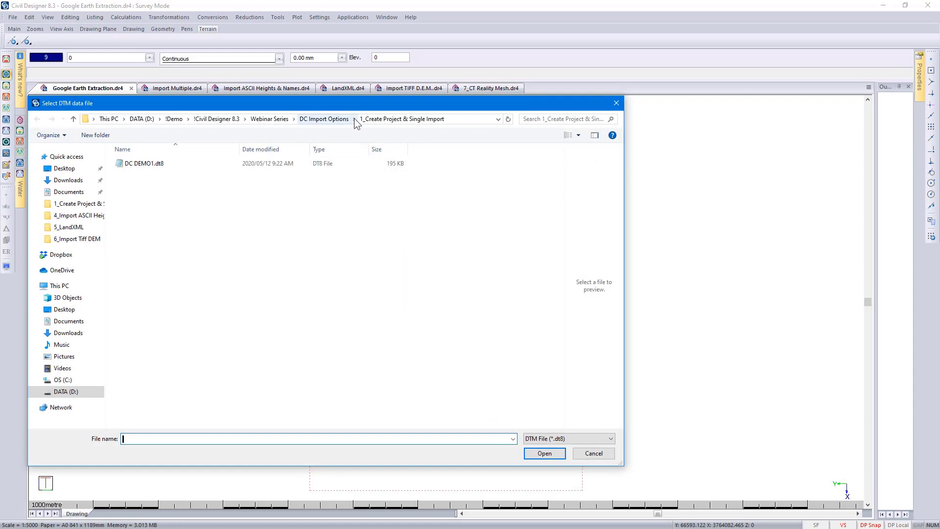
Create the terrain file Google Earth Extraction1.dt8 in the 2_Google Earth Extraction folder and accept the project settings
click(354, 119)
click(364, 138)
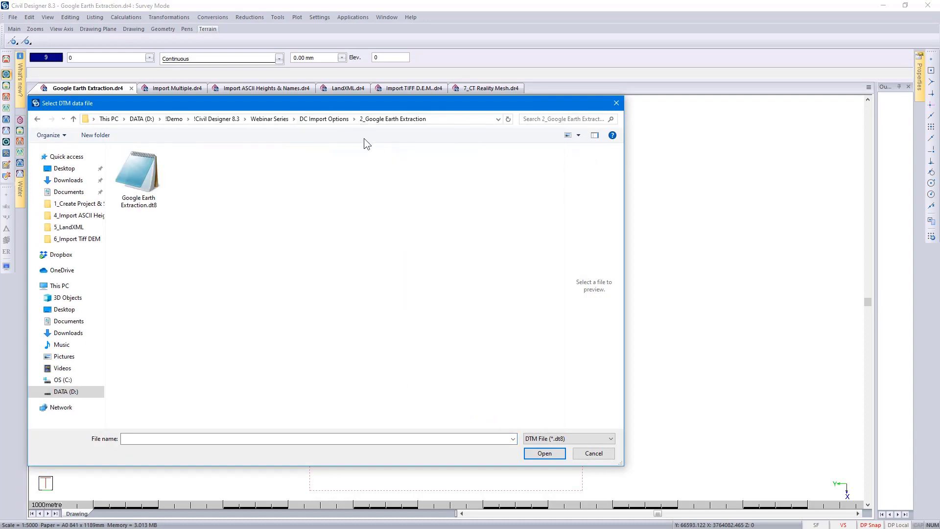
click(151, 175)
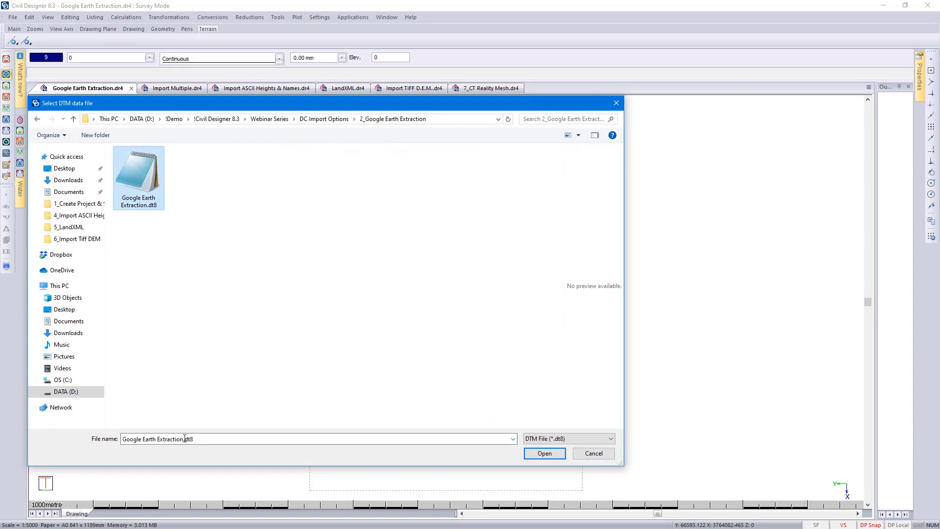
click(184, 438)
click(184, 438)
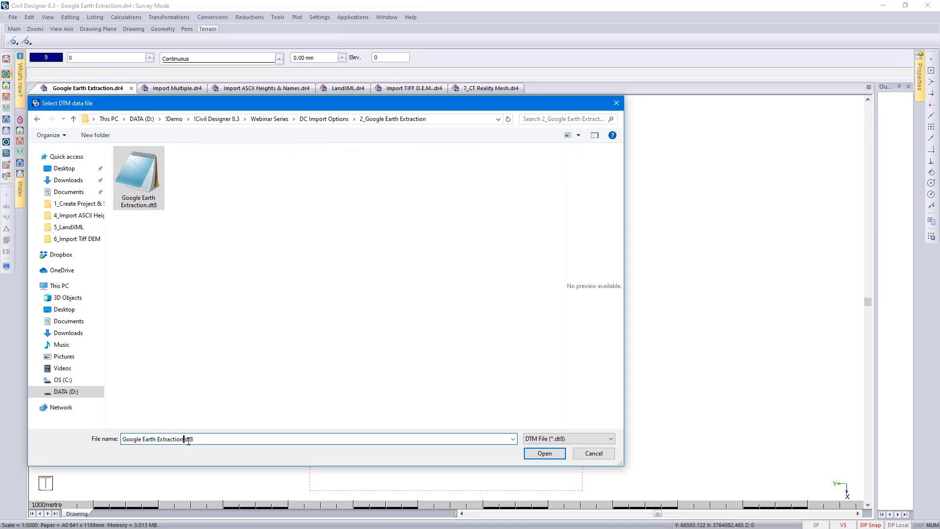
text(1)
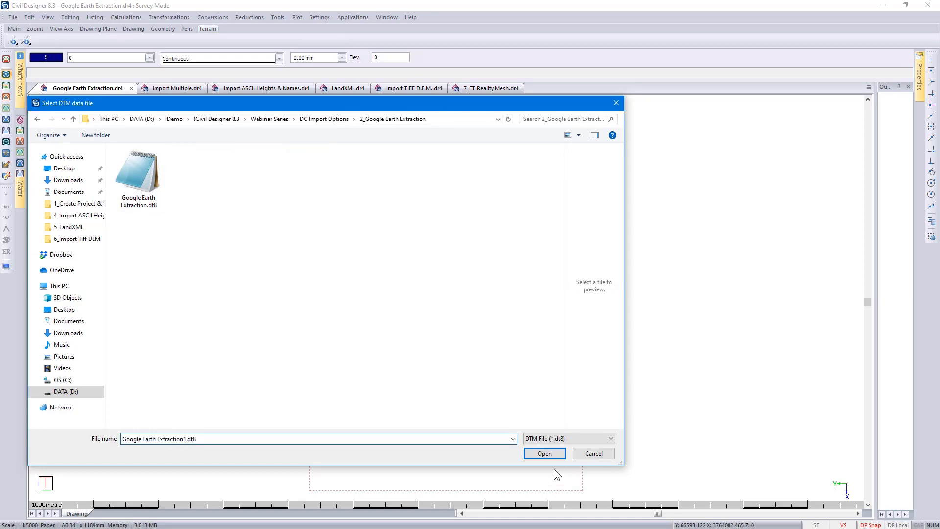
click(544, 453)
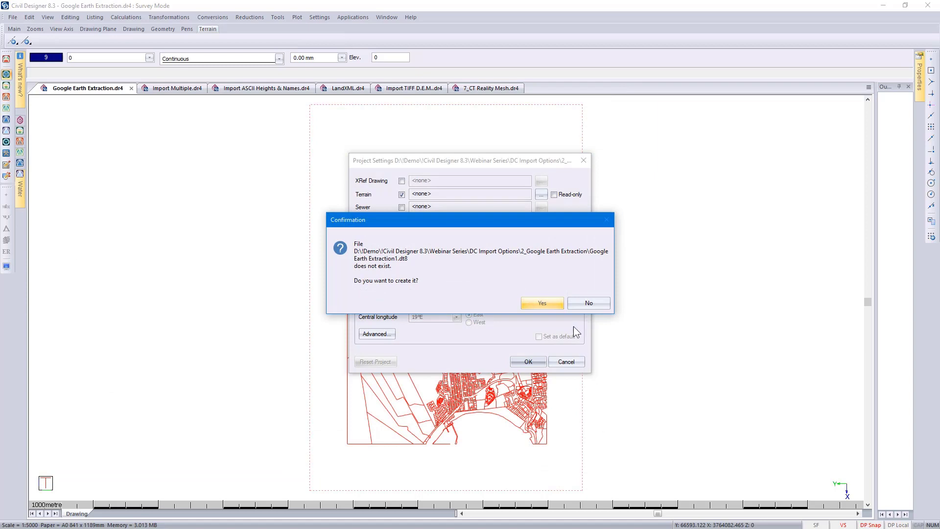
click(543, 303)
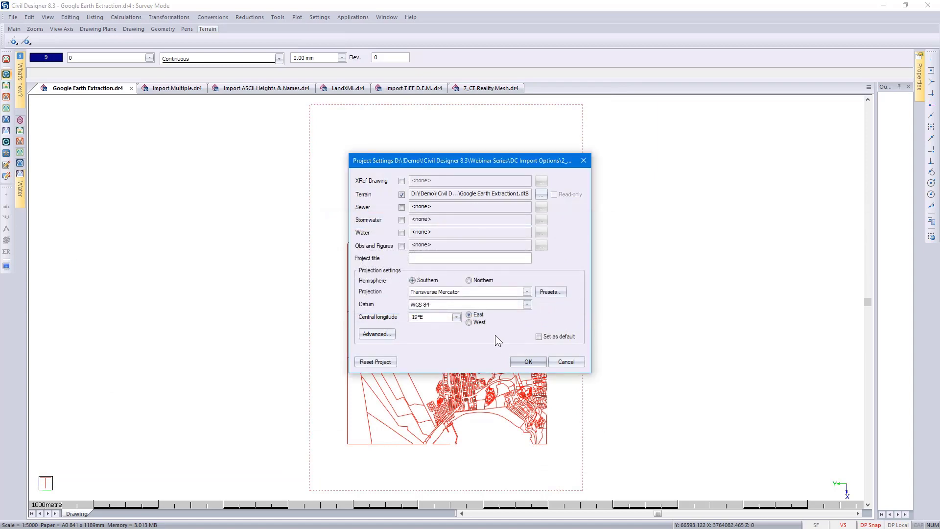
click(523, 361)
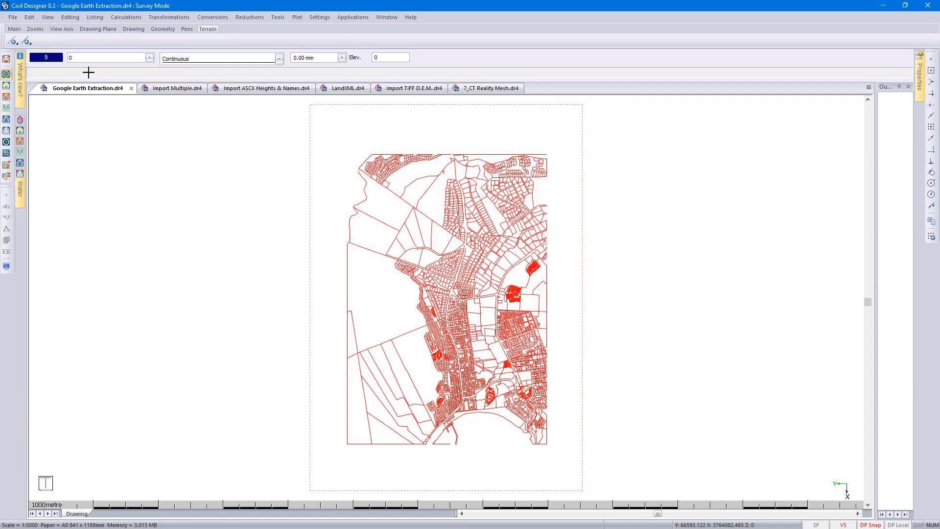
Start a Google Earth export of the drawing with CAD data included in the KML settings
click(13, 18)
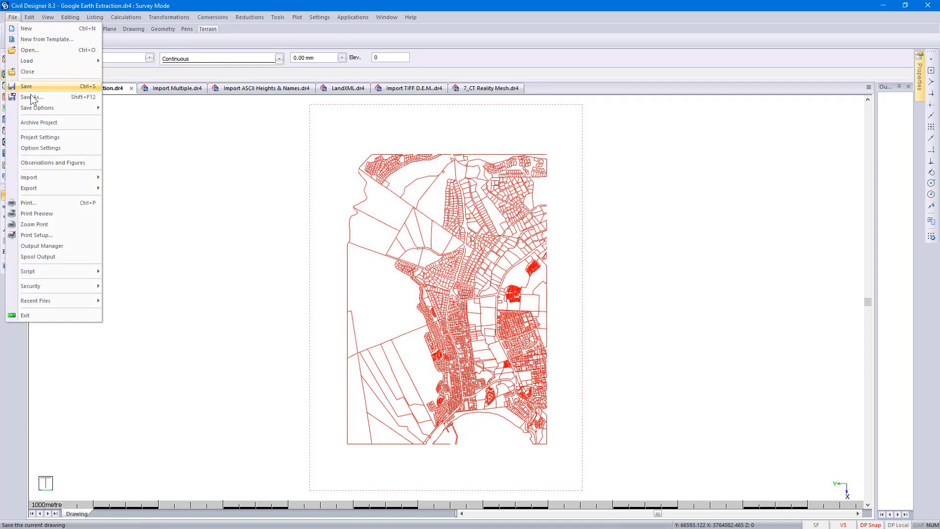
mouse_move(55, 191)
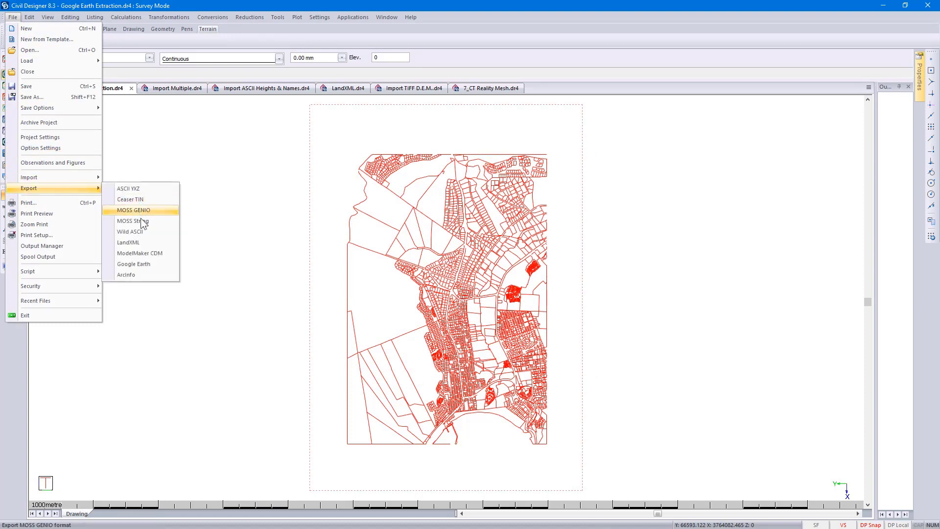
click(153, 263)
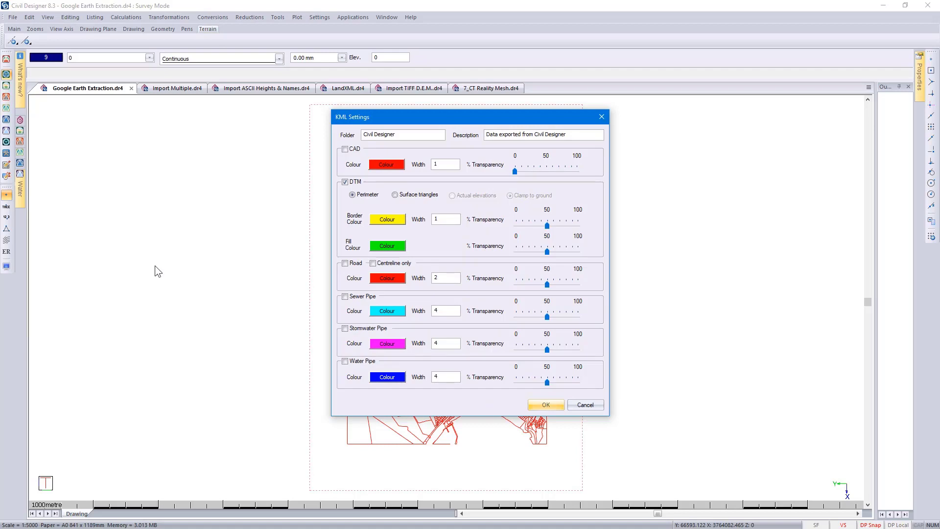
click(346, 149)
click(544, 405)
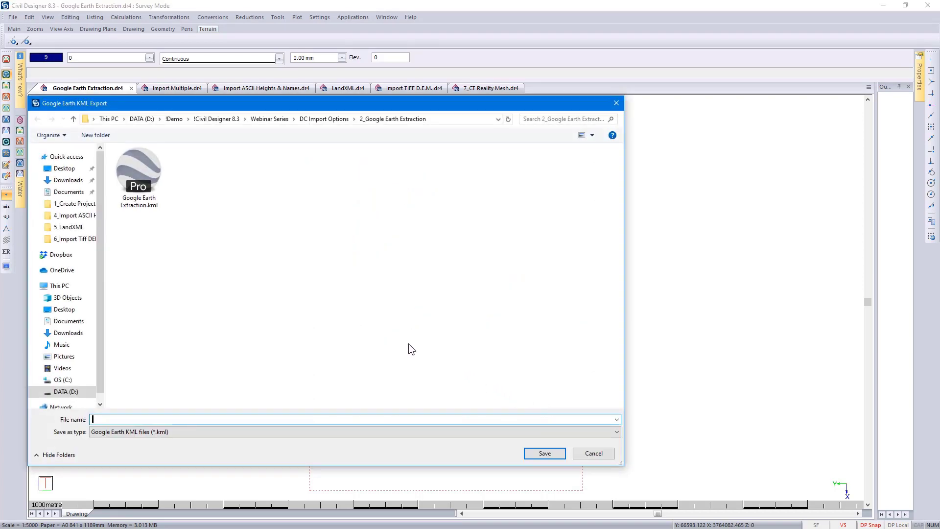
Save the export as Google Earth Extraction1.kml, copying the base name Google Earth Extraction1 for reuse
click(136, 178)
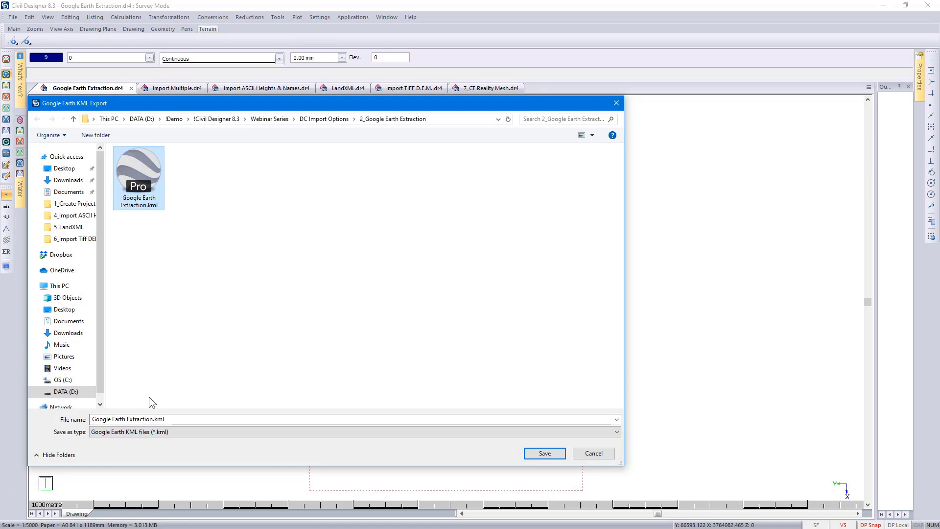
double_click(152, 419)
click(152, 418)
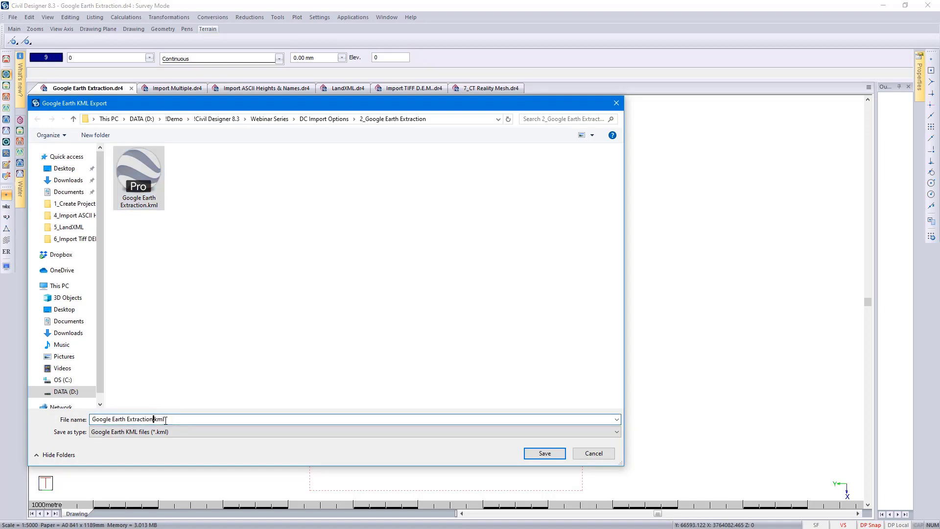
text(1)
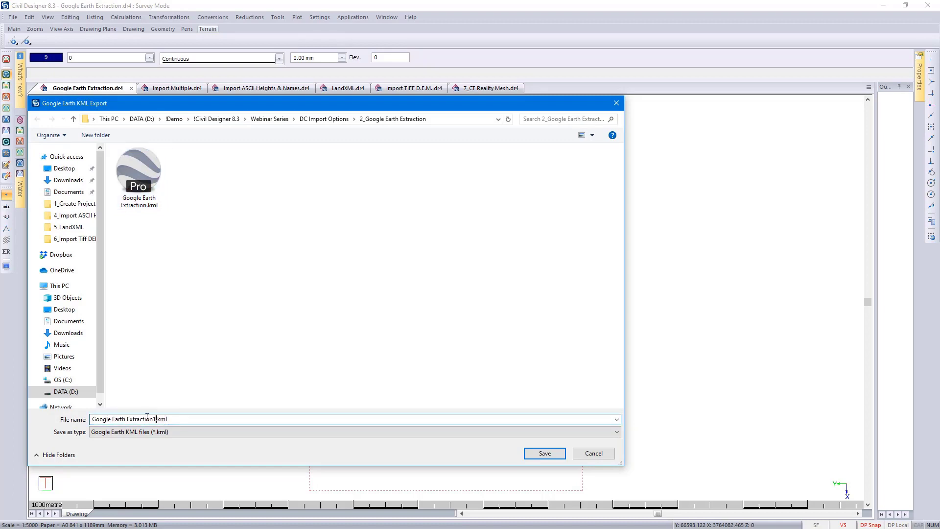
drag(155, 418, 85, 422)
key(ctrl+c)
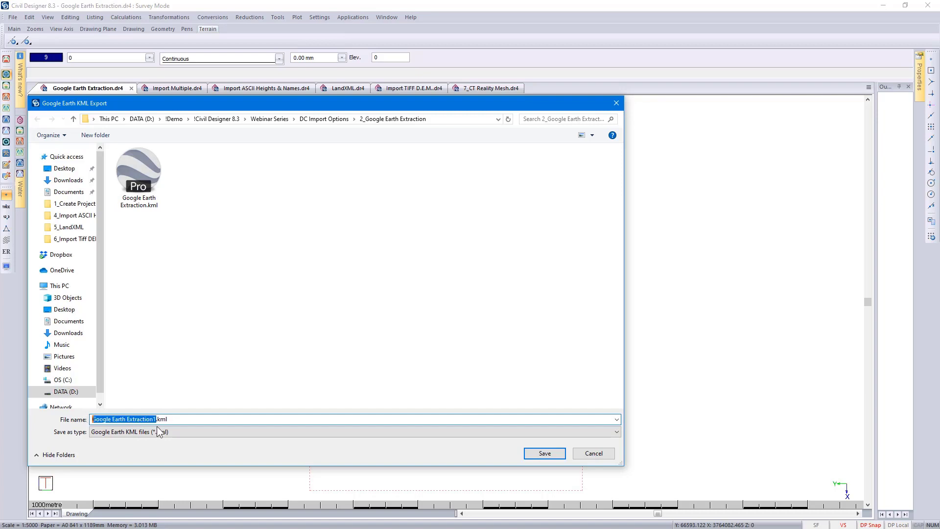
click(544, 453)
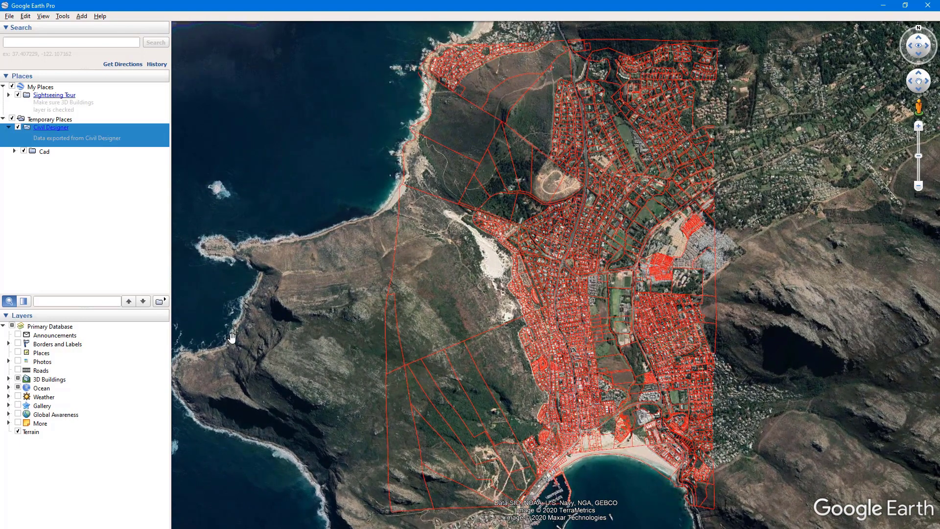
Hide the exported Cad folder in Google Earth Pro and minimise it to return to Civil Designer
click(23, 151)
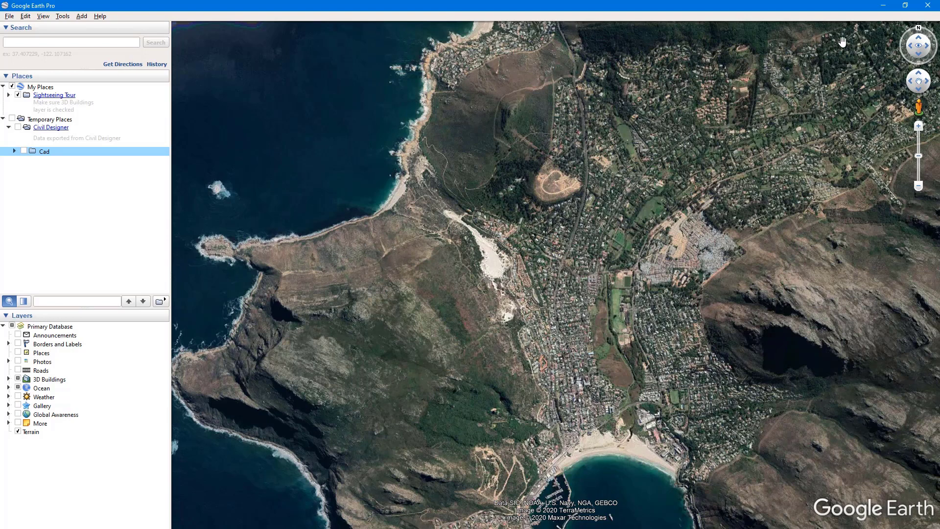
click(882, 6)
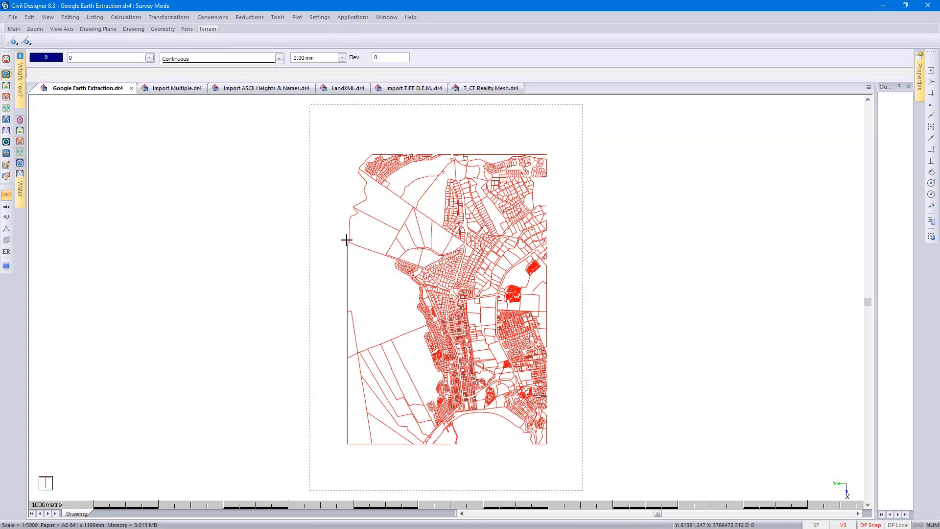
Switch back to CAD mode and launch the Google Earth Snapshot external utility, acknowledging its notices
click(6, 63)
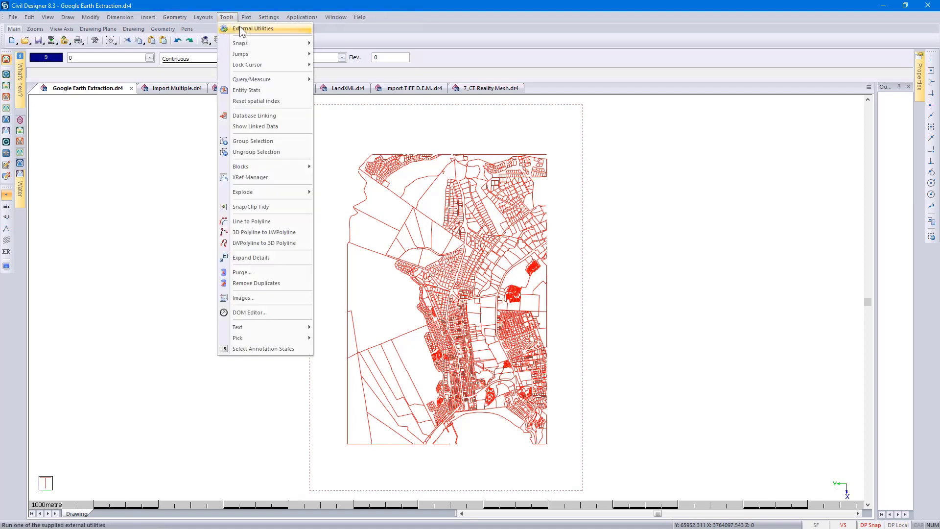
click(239, 28)
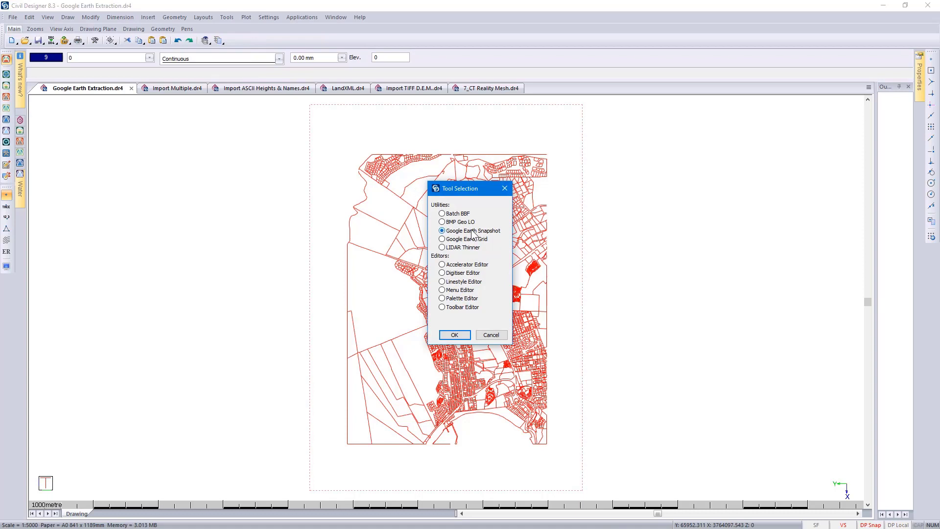
click(455, 336)
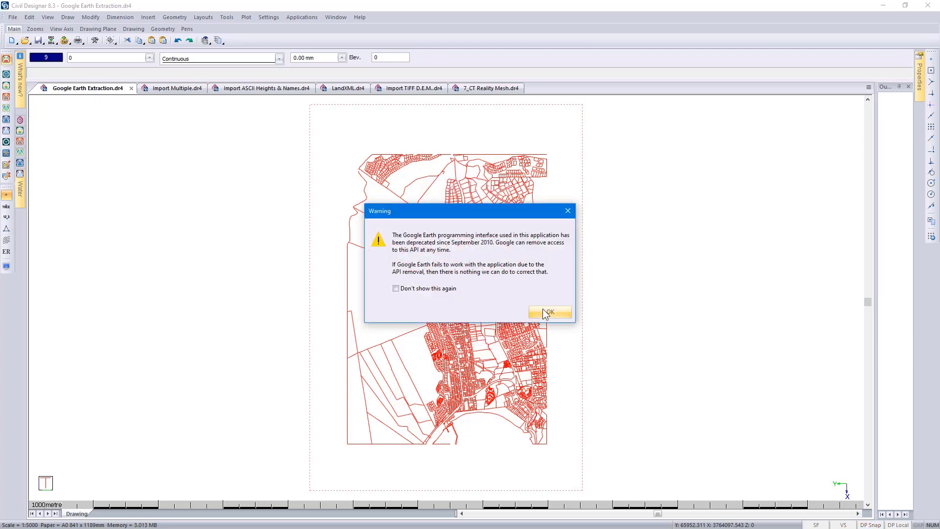
click(545, 313)
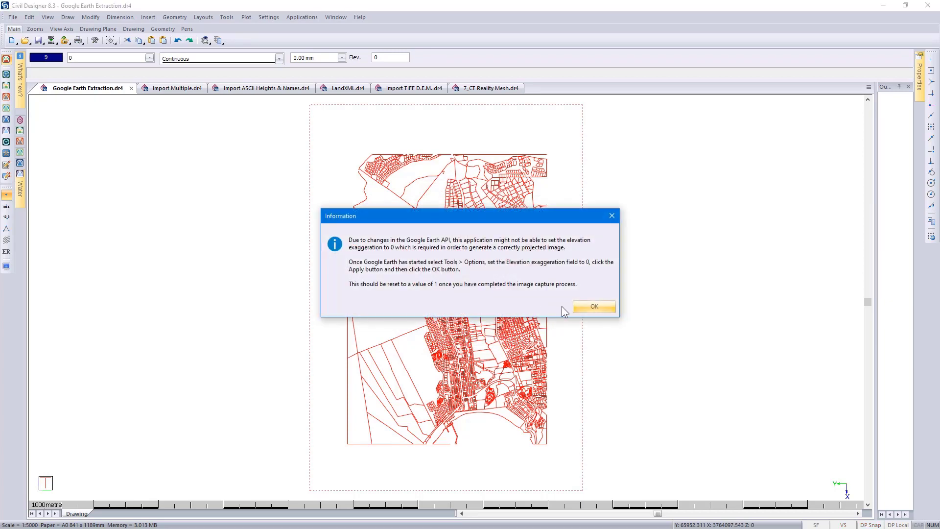
click(578, 306)
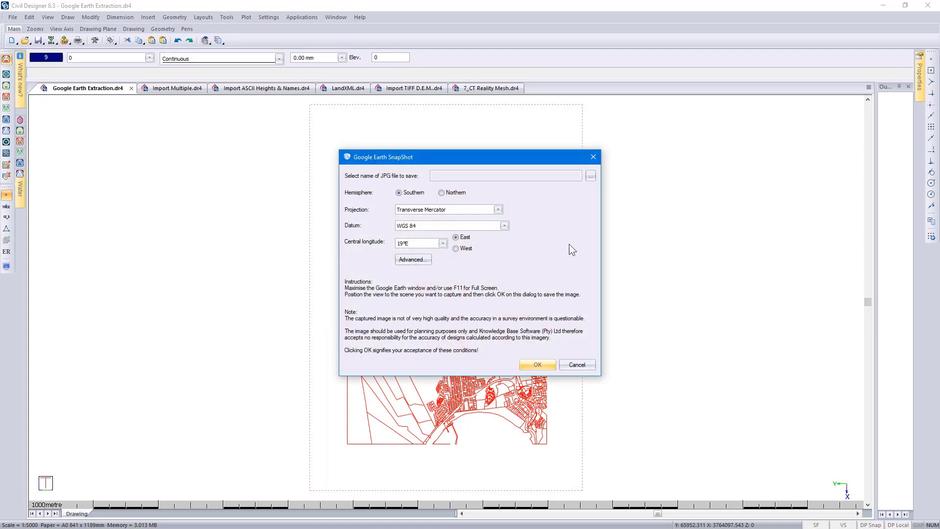
Set the snapshot's JPG output to Google Earth Extraction1 in the 2_Google Earth Extraction folder
click(587, 177)
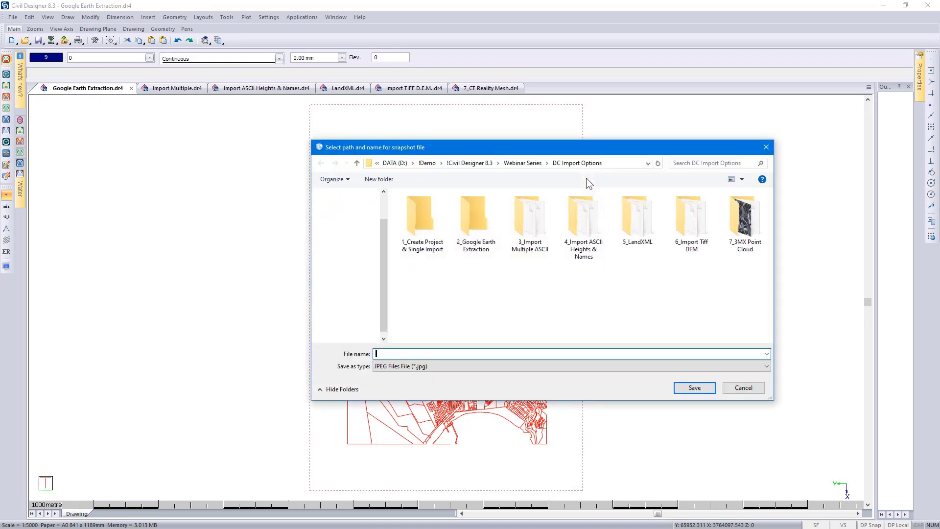
double_click(495, 221)
click(428, 231)
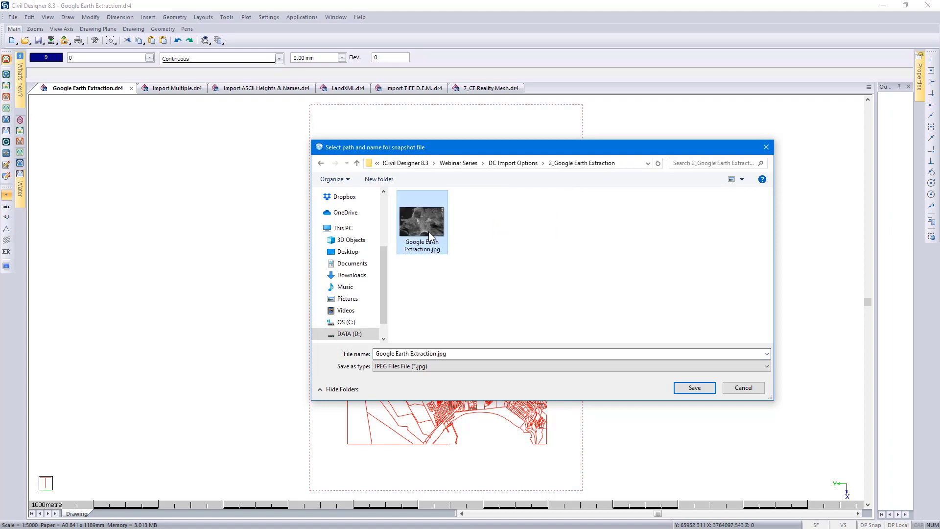
click(372, 353)
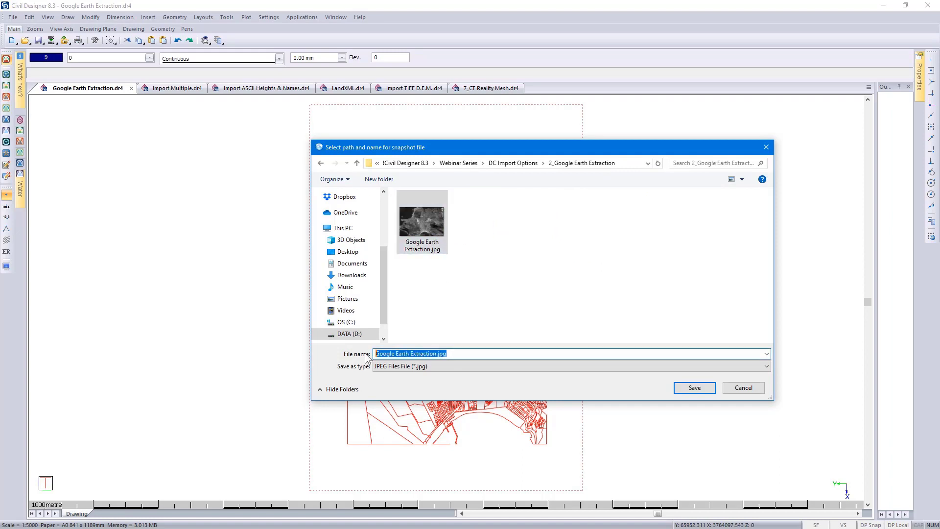
key(ctrl+v)
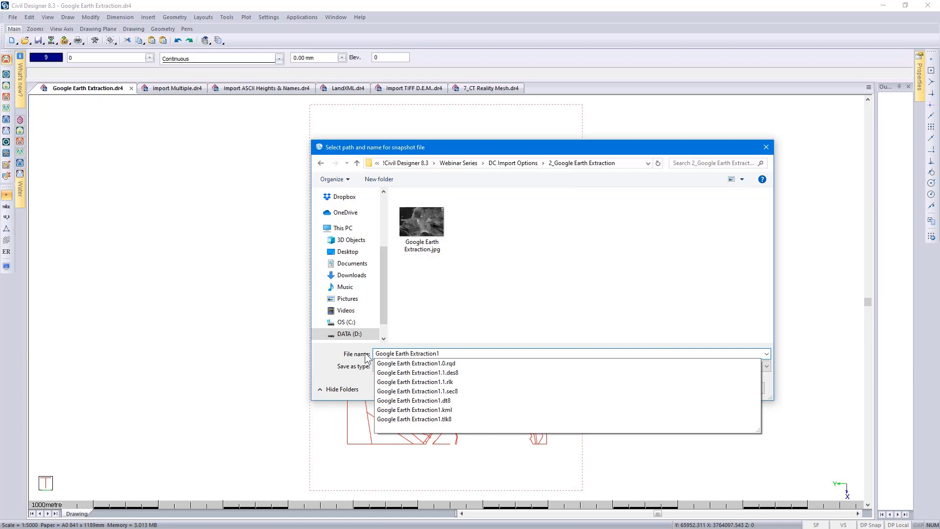
click(365, 353)
click(682, 387)
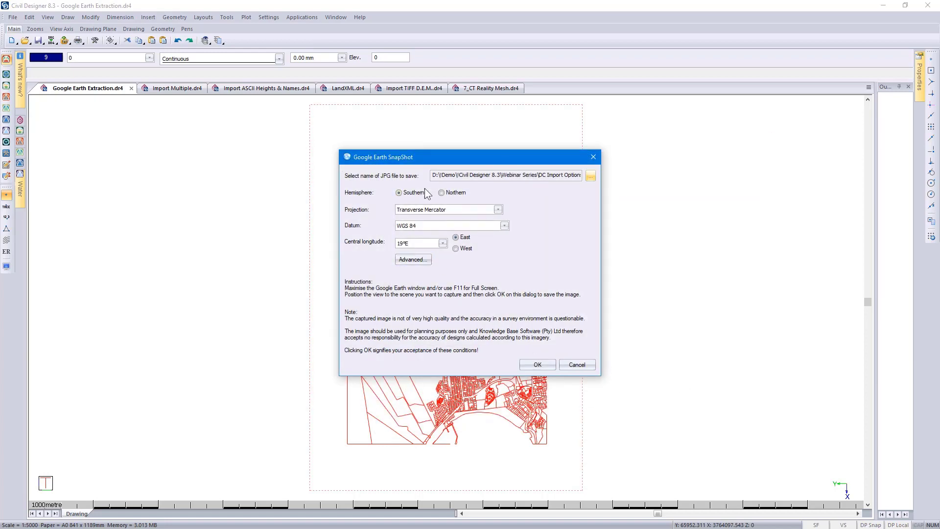
Capture the Google Earth snapshot with its world file, acknowledge the notices and close the snapshot utility
click(538, 365)
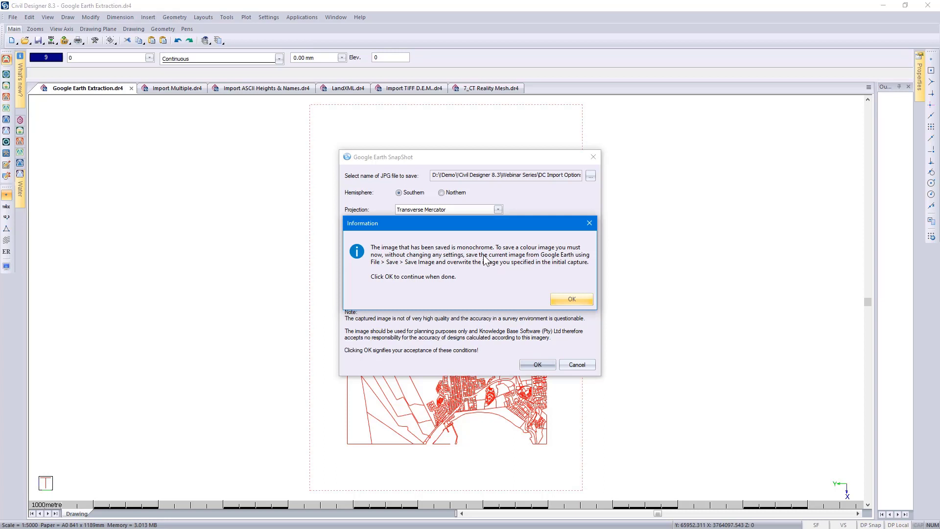
click(561, 299)
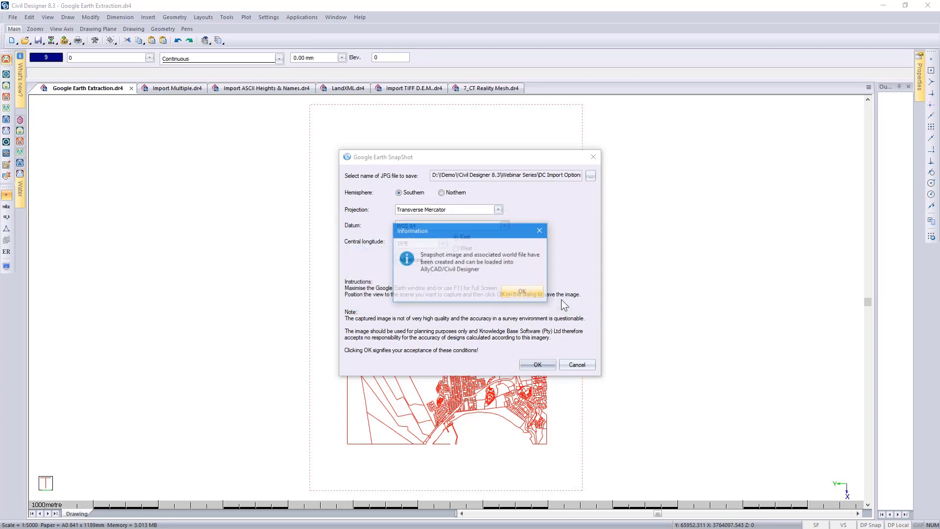
click(521, 292)
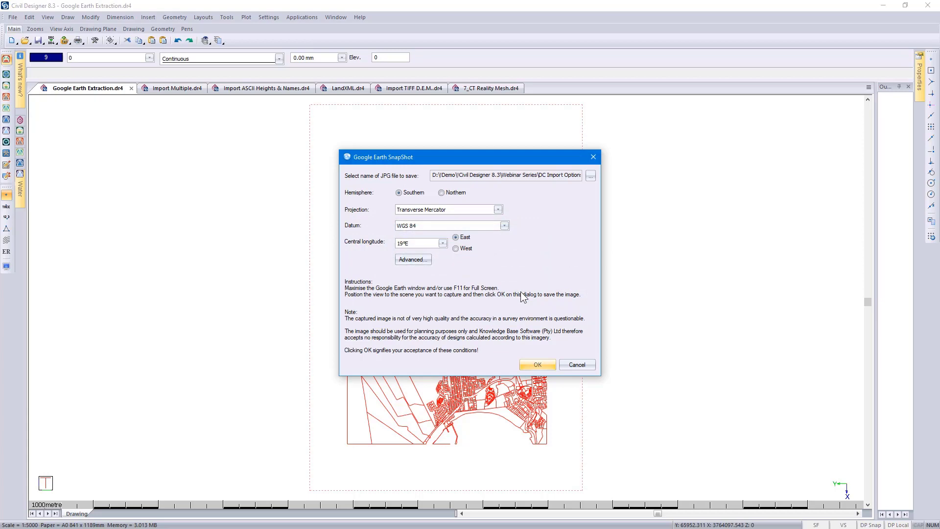
click(575, 364)
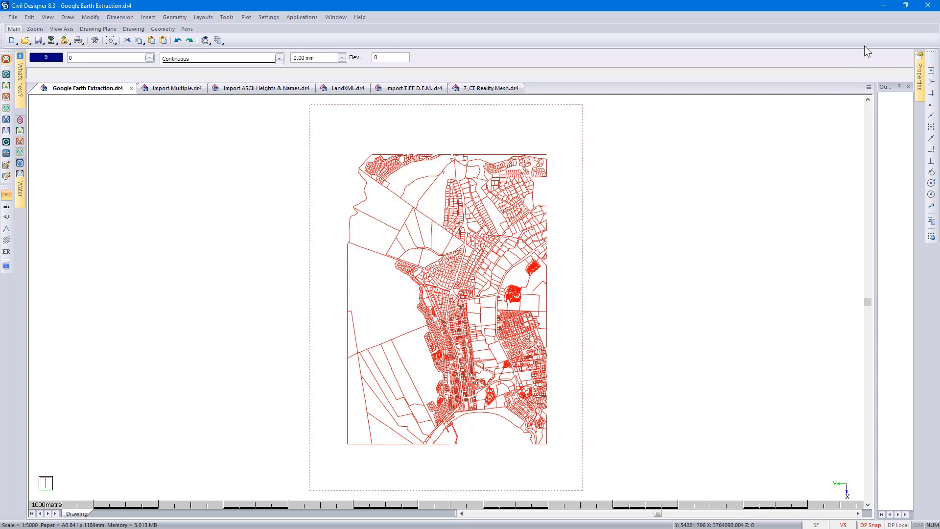
Switch to Google Earth Pro, start saving the current view as an image, and remove its Title and Description and Legend elements
click(882, 6)
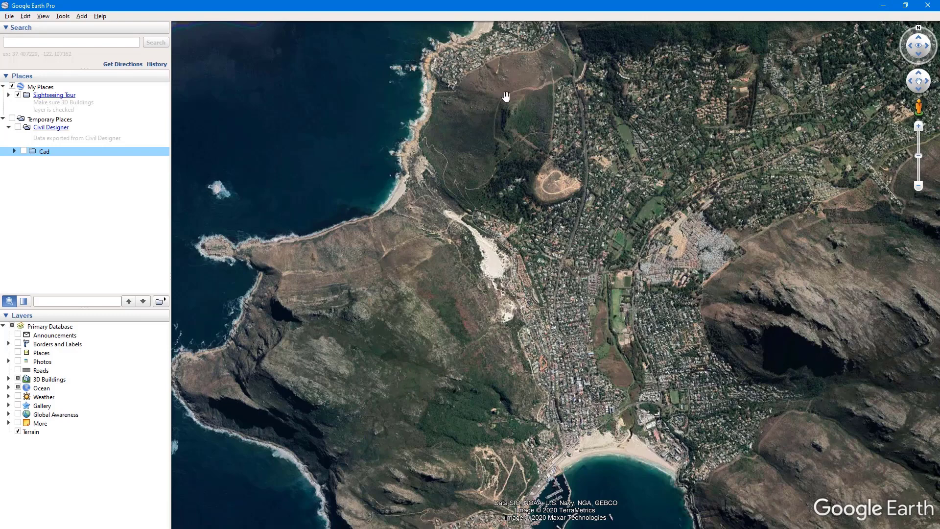
click(9, 16)
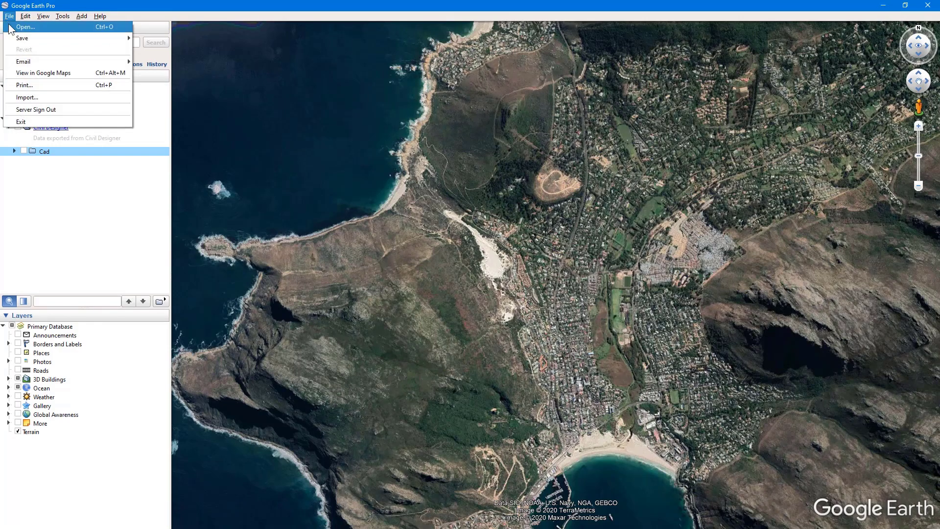
mouse_move(16, 34)
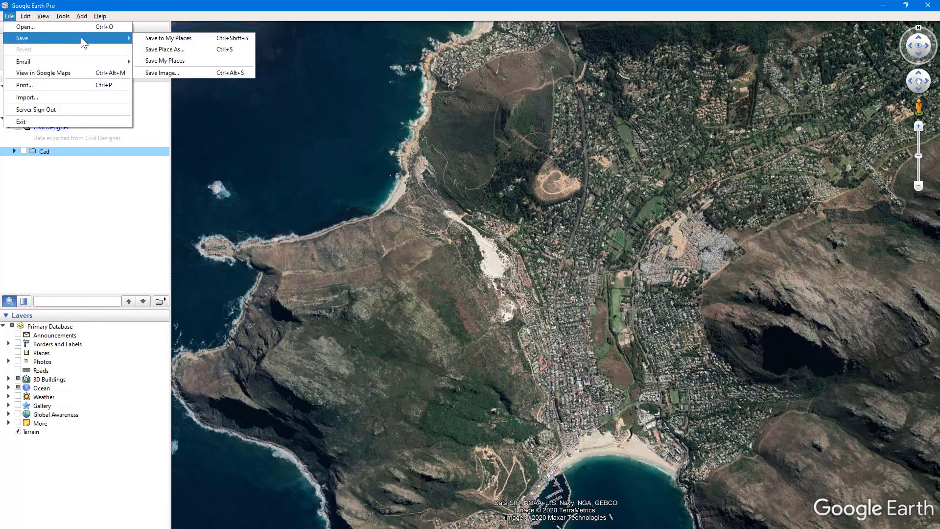
click(161, 72)
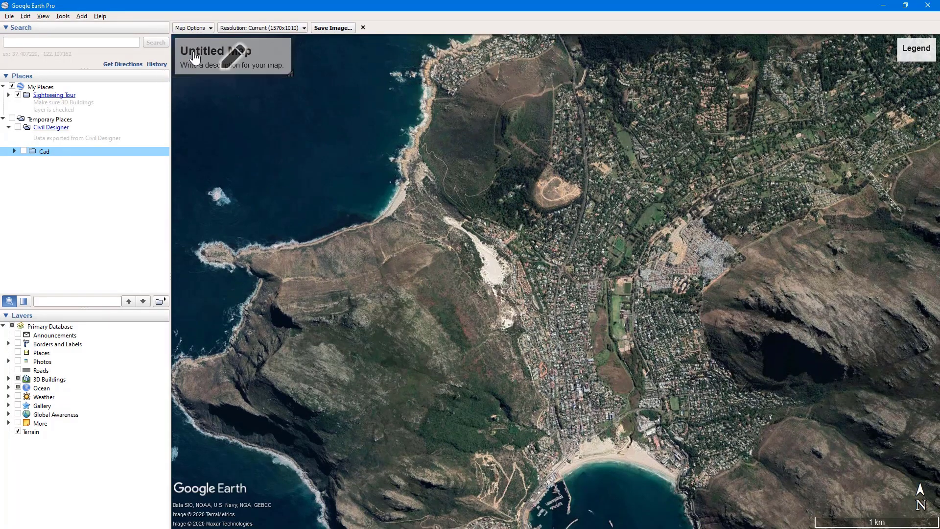
click(194, 28)
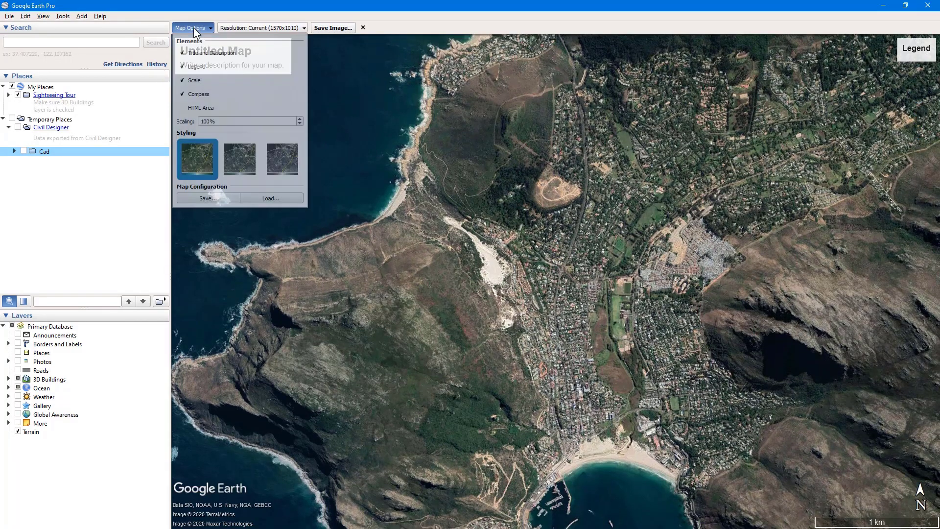
click(199, 54)
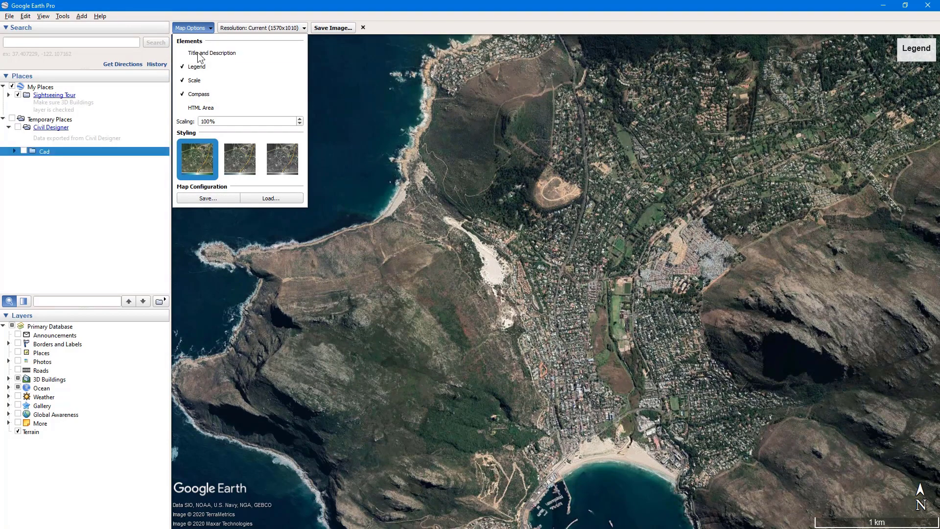
click(202, 67)
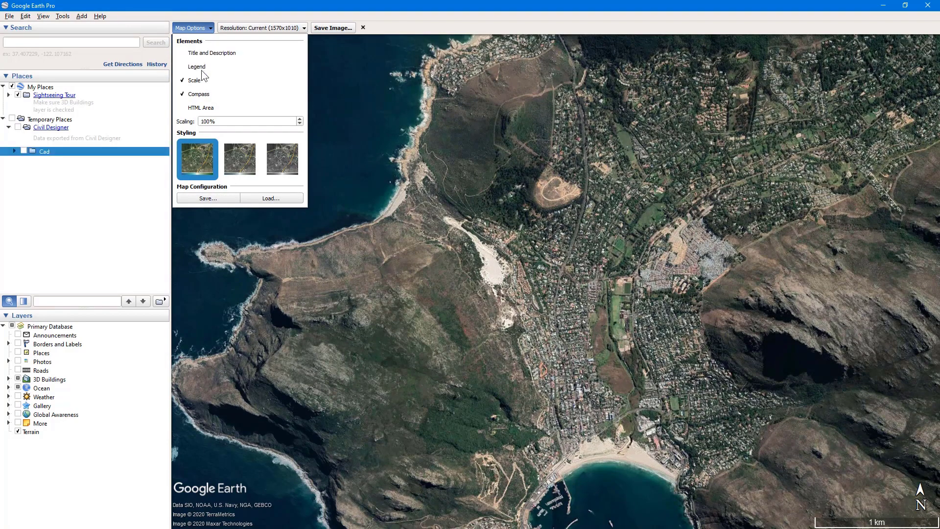
Save the colour image over Google Earth Extraction1.jpg in the 2_Google Earth Extraction folder
click(331, 28)
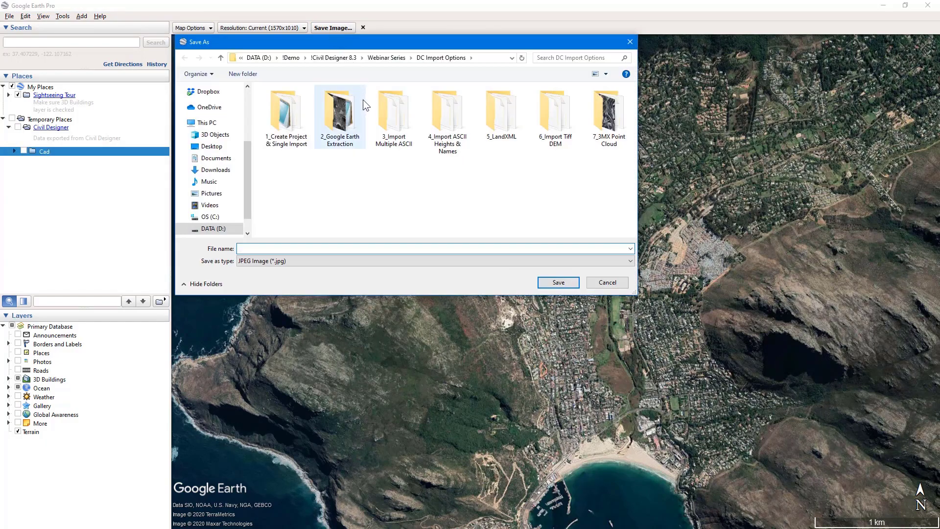
double_click(350, 104)
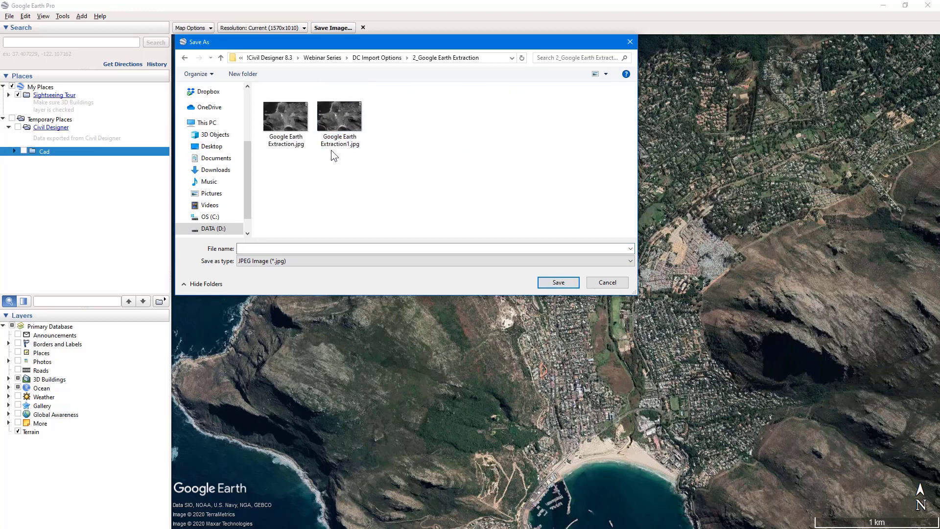
click(338, 143)
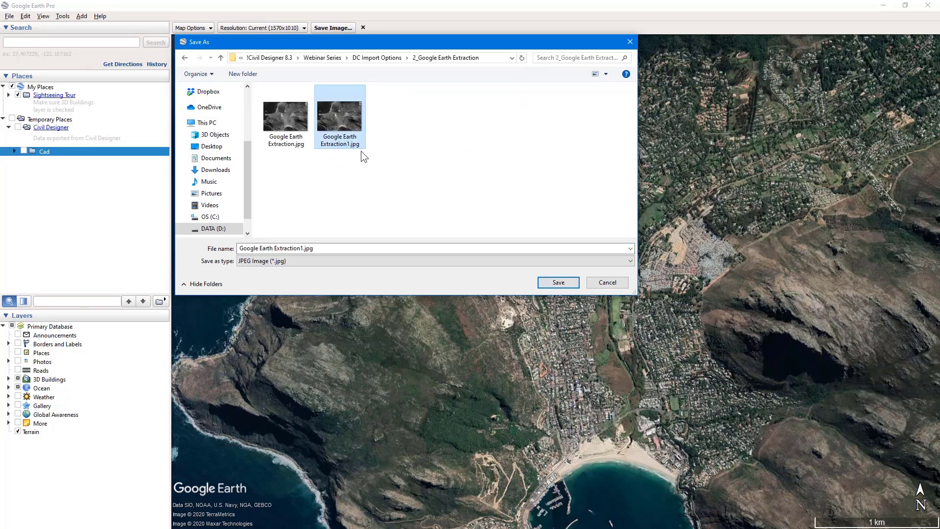
click(550, 284)
click(490, 269)
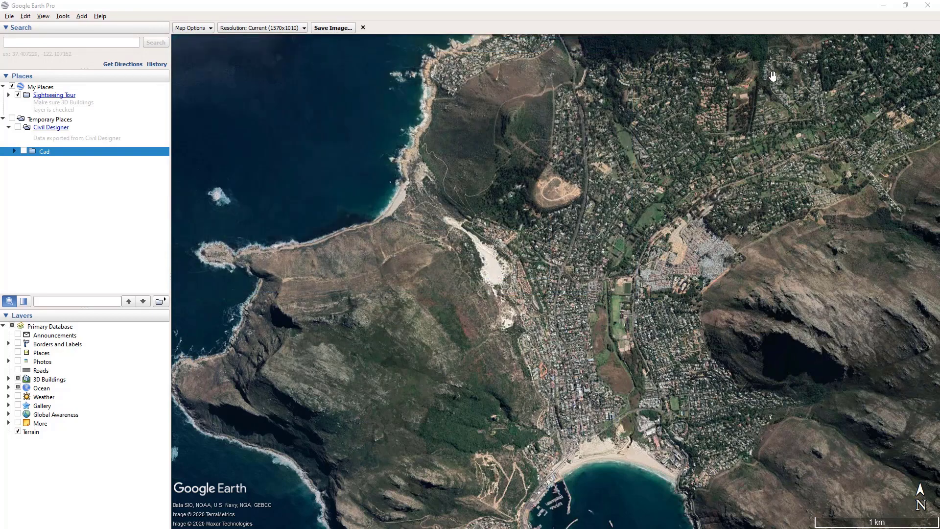
Switch back to Civil Designer, add a layer named Bitmap and make it the current layer
click(888, 8)
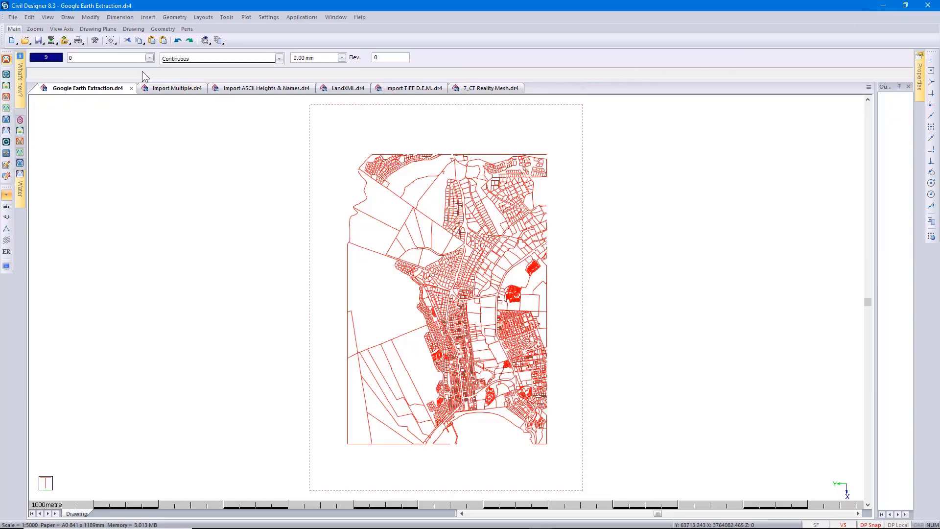
click(116, 57)
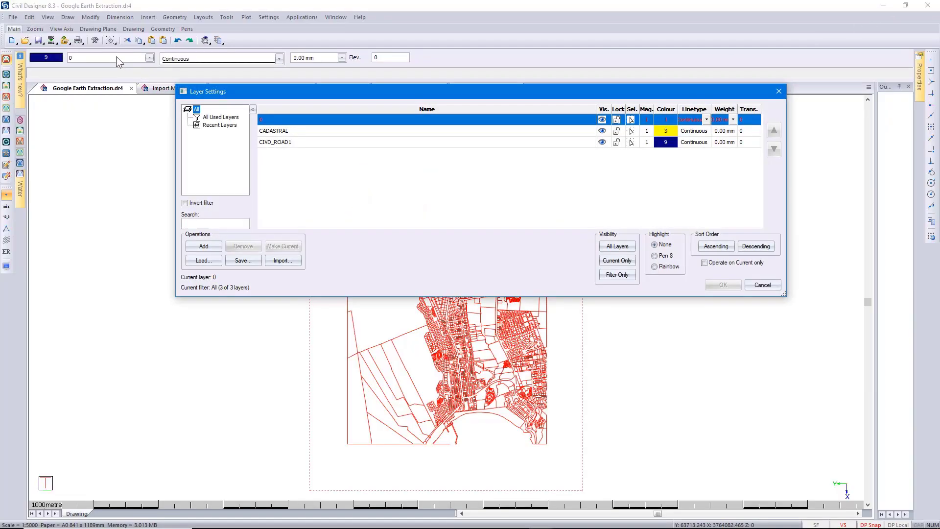
click(204, 247)
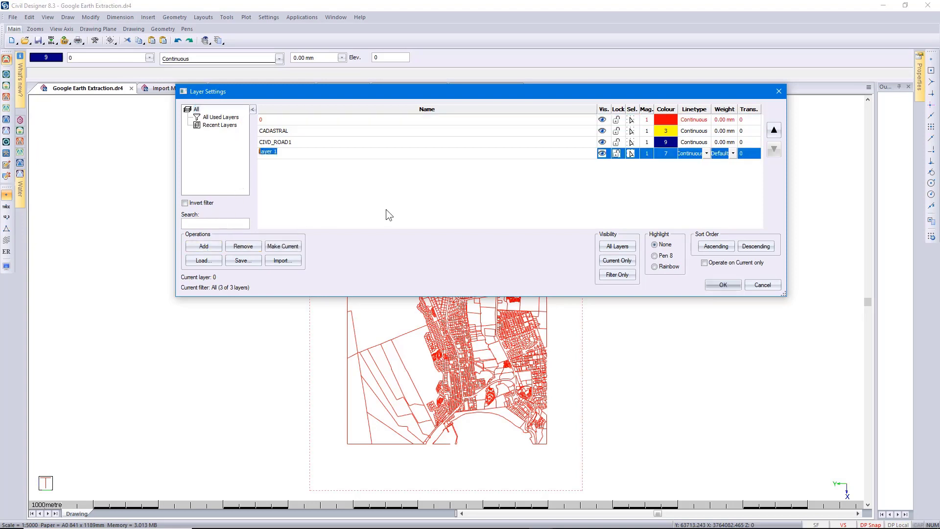
text(Bitmap)
click(368, 142)
click(368, 152)
right_click(369, 152)
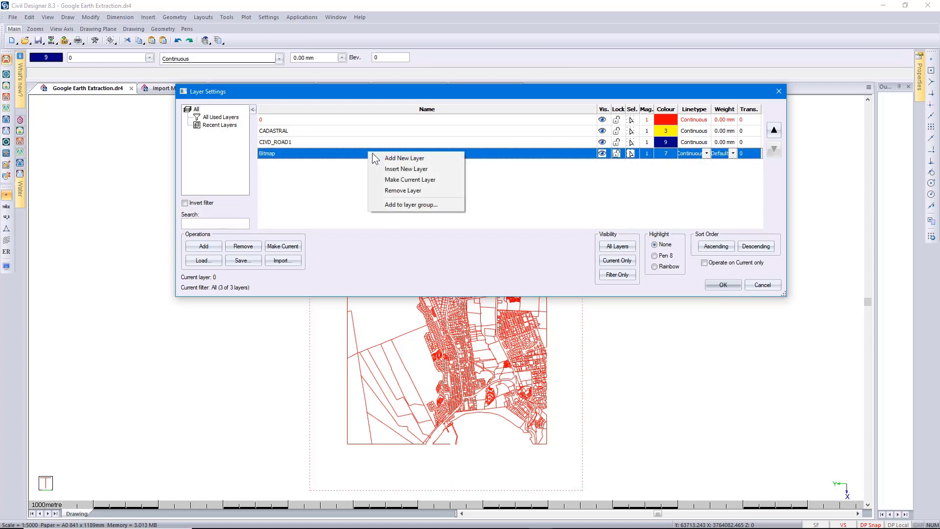
click(388, 180)
click(732, 284)
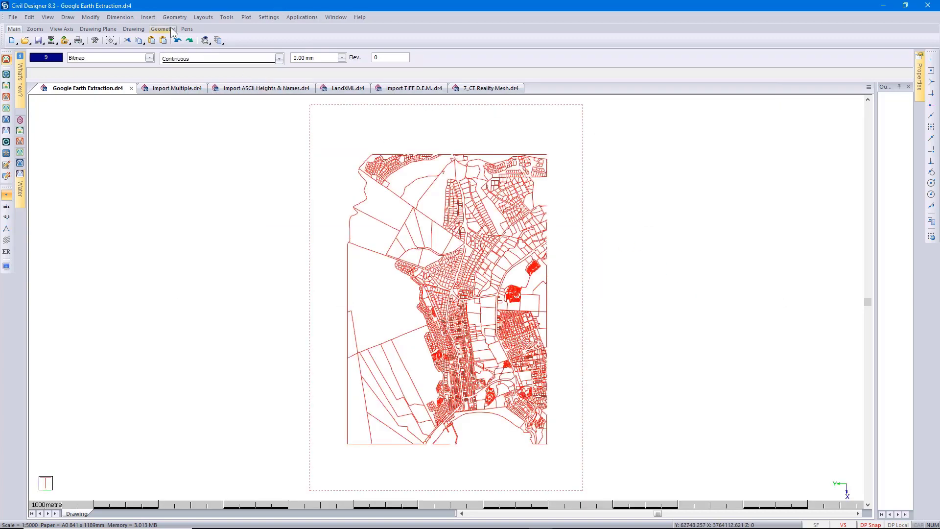
Insert the georeferenced image Google Earth Extraction1.jpg into the drawing and acknowledge its placement
click(148, 17)
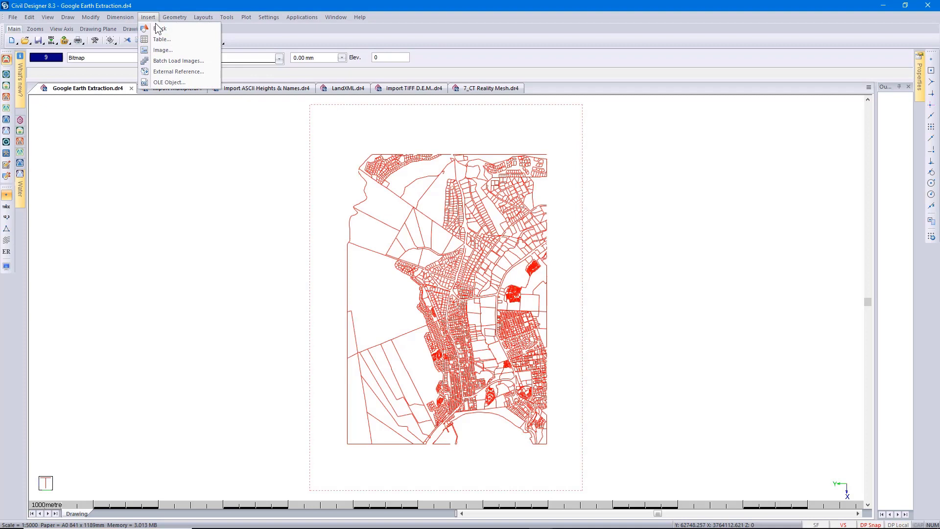
click(168, 51)
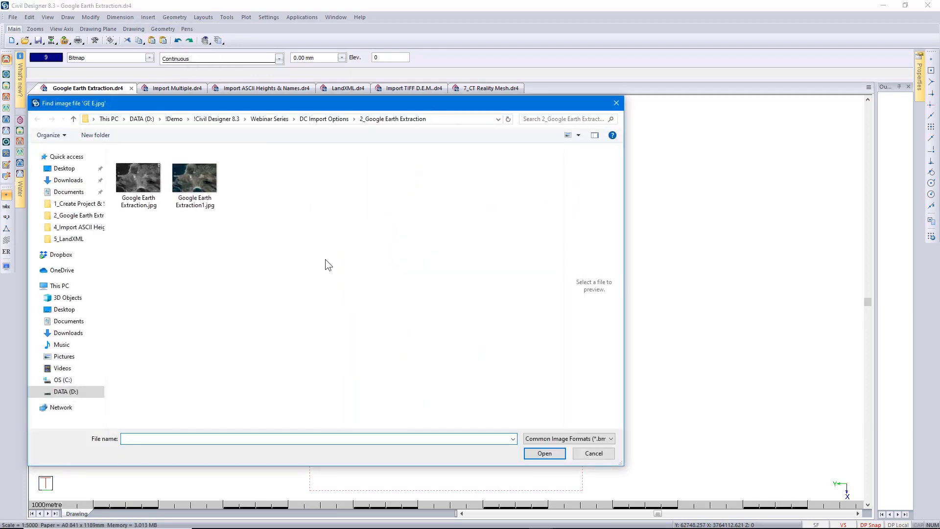
click(554, 438)
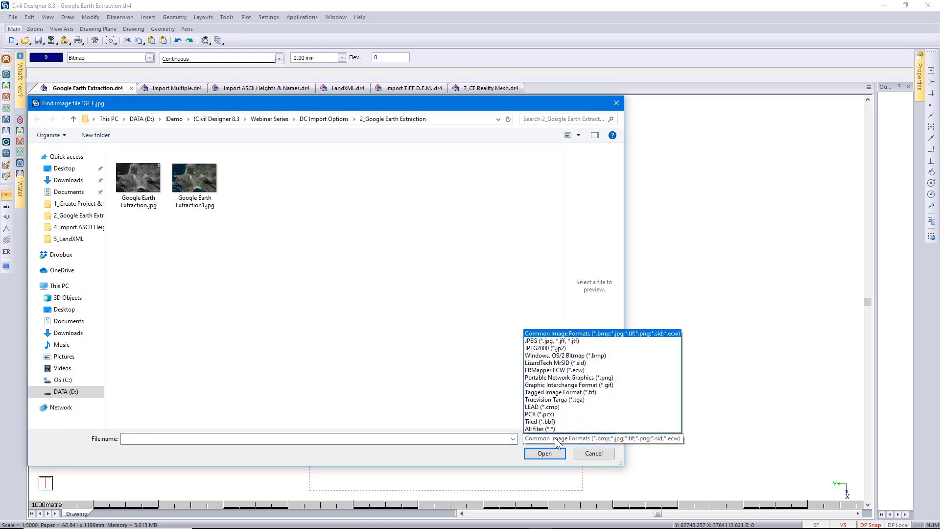
click(554, 438)
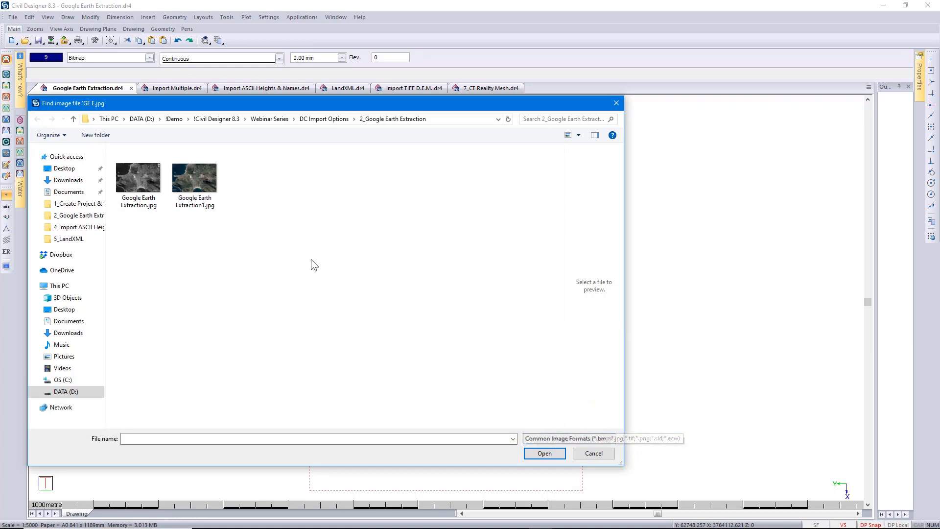
click(205, 194)
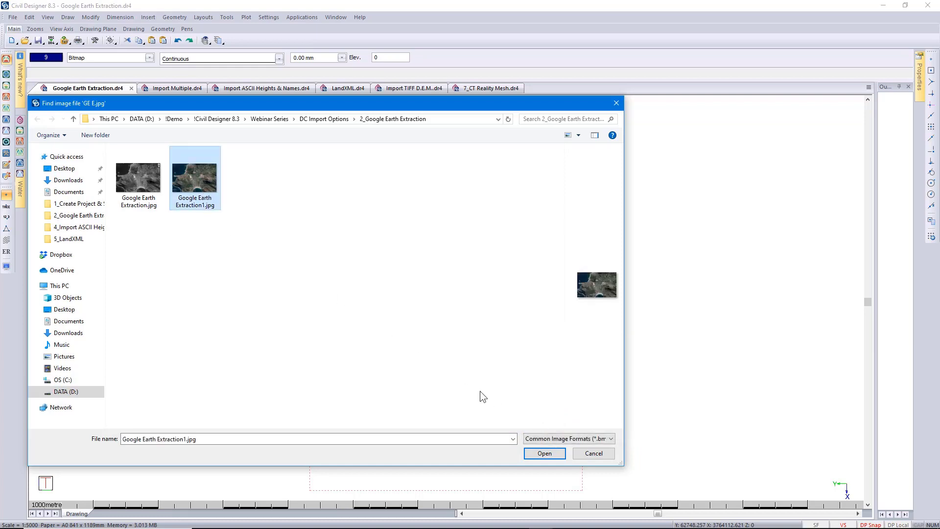
click(539, 453)
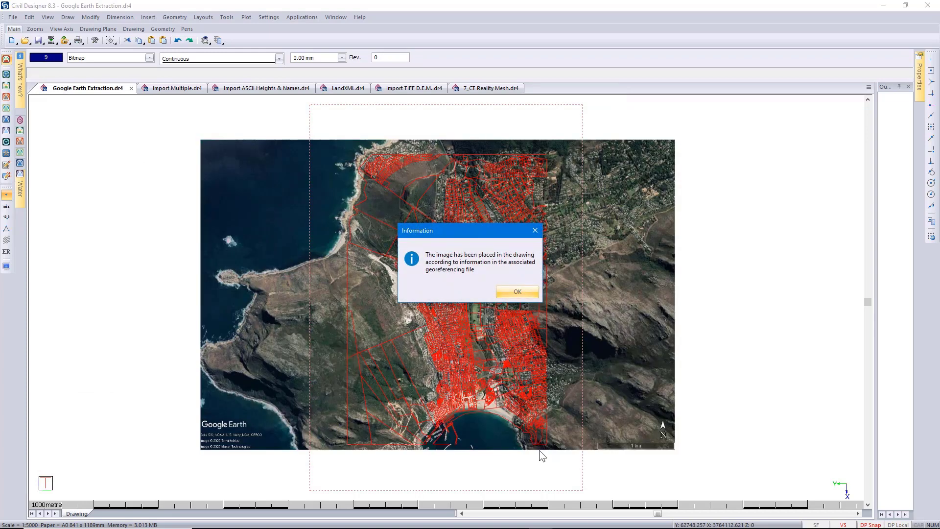
click(512, 292)
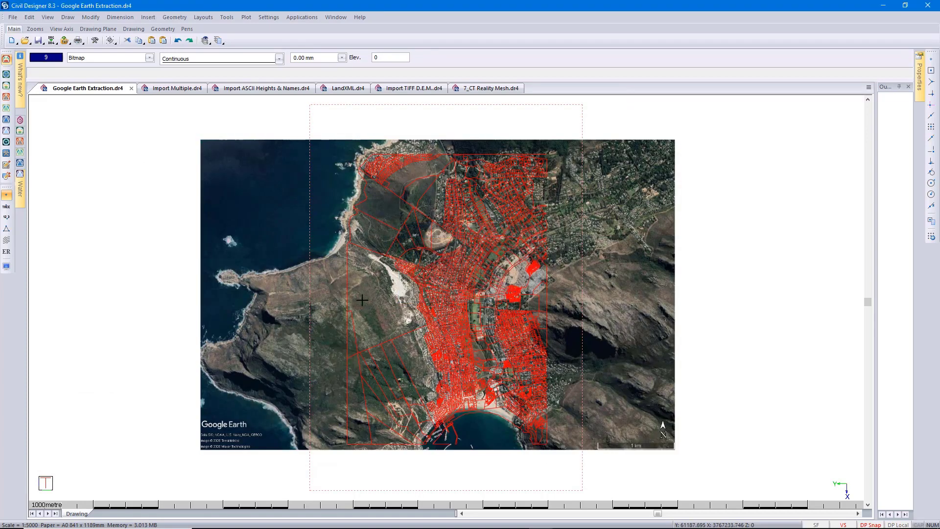
Shift the inserted Google Earth image slightly to align it with the cadastral lines, and delete the image
click(269, 296)
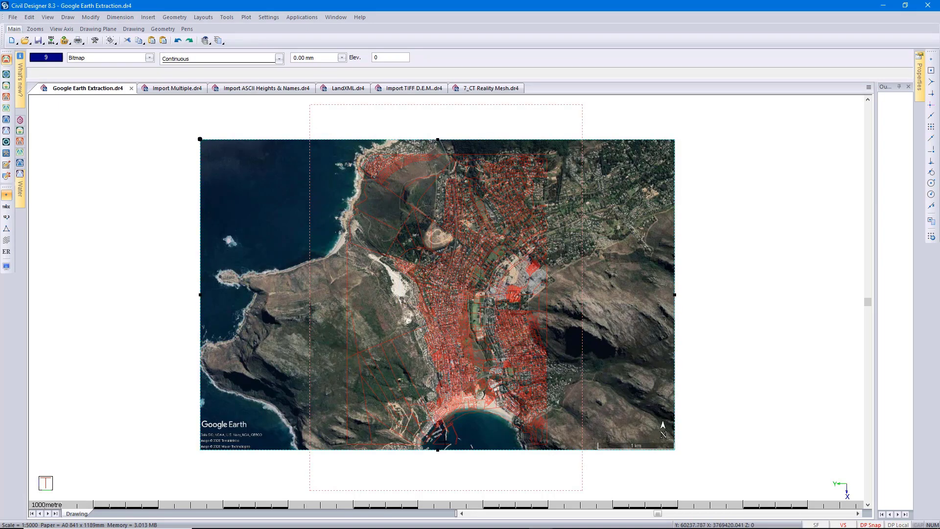
drag(444, 442, 454, 444)
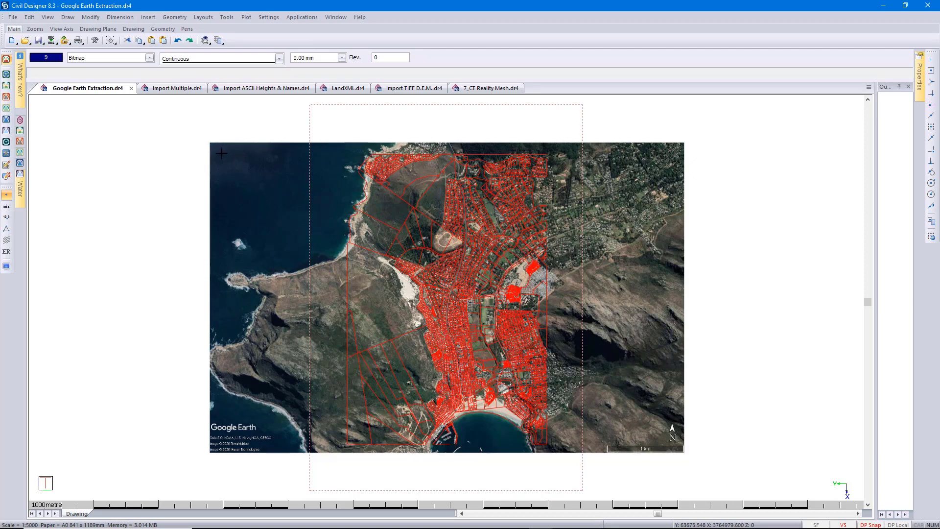
click(221, 153)
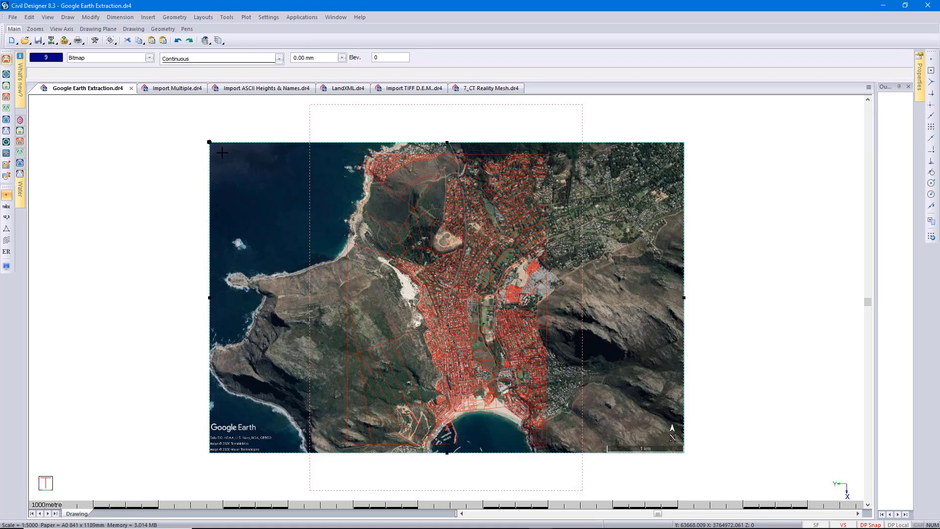
key(Delete)
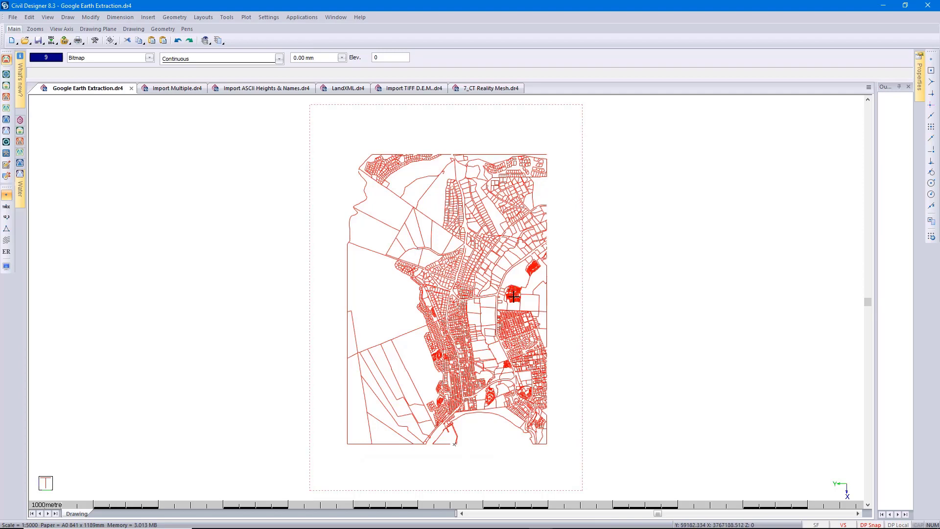
Examine the small dense parcel block near the drawing's east edge, switch to Google Earth Pro and show the exported Cad folder
scroll(513, 296, up, 5)
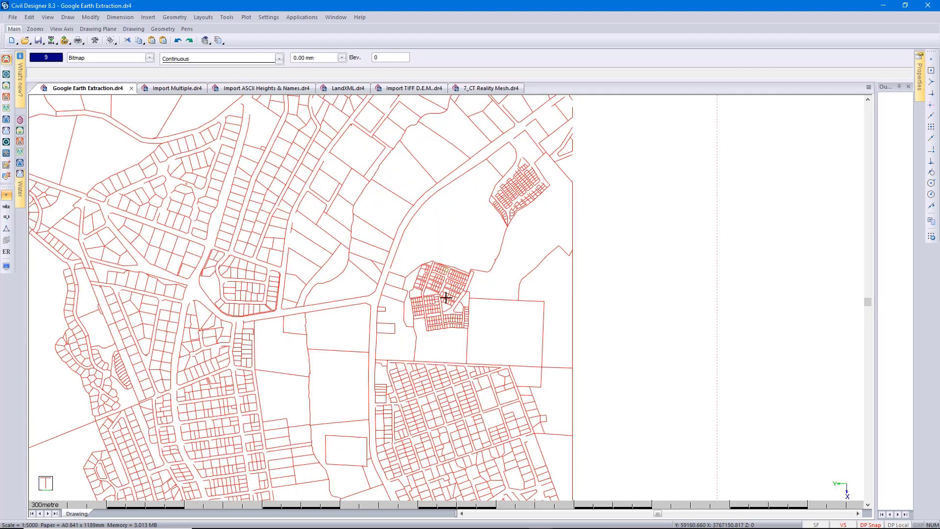
scroll(443, 296, up, 5)
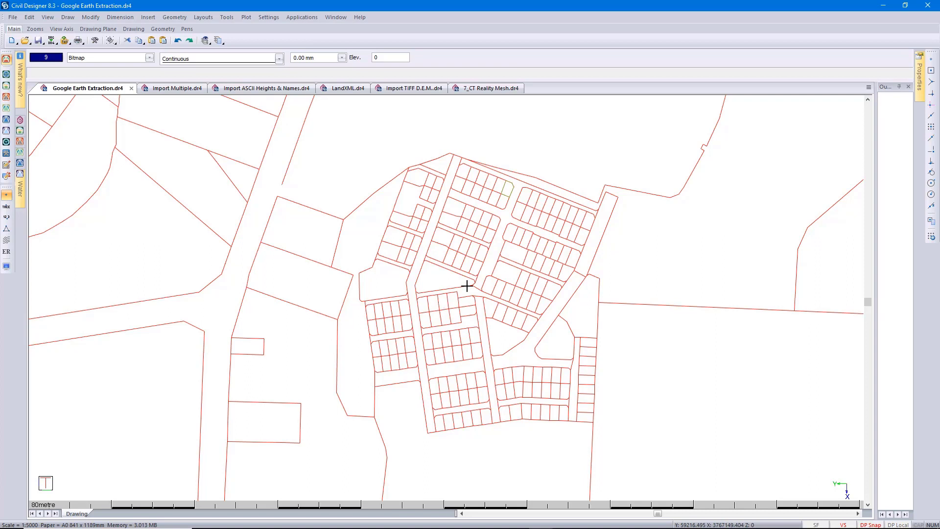
click(883, 5)
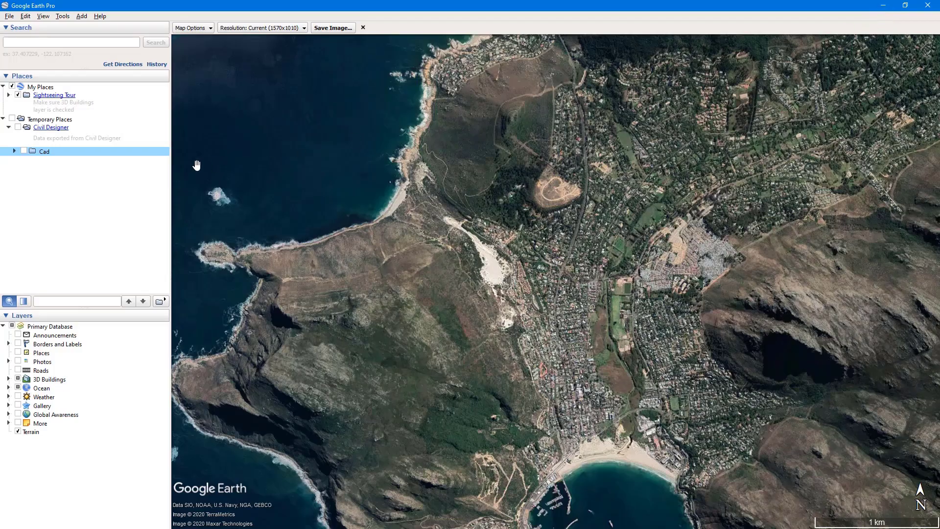
click(23, 151)
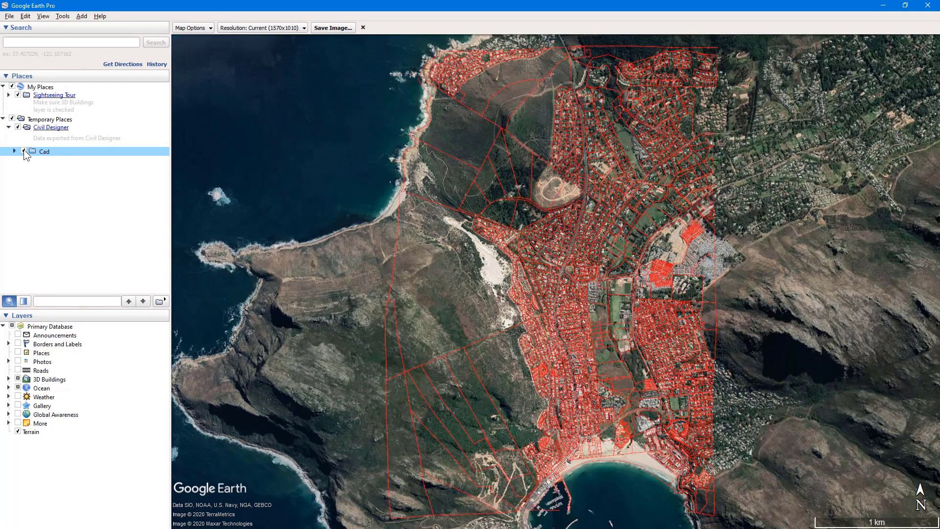
Frame the dense parcel block east of the traffic circle in Google Earth and reset the view's tilt and compass
scroll(659, 274, up, 5)
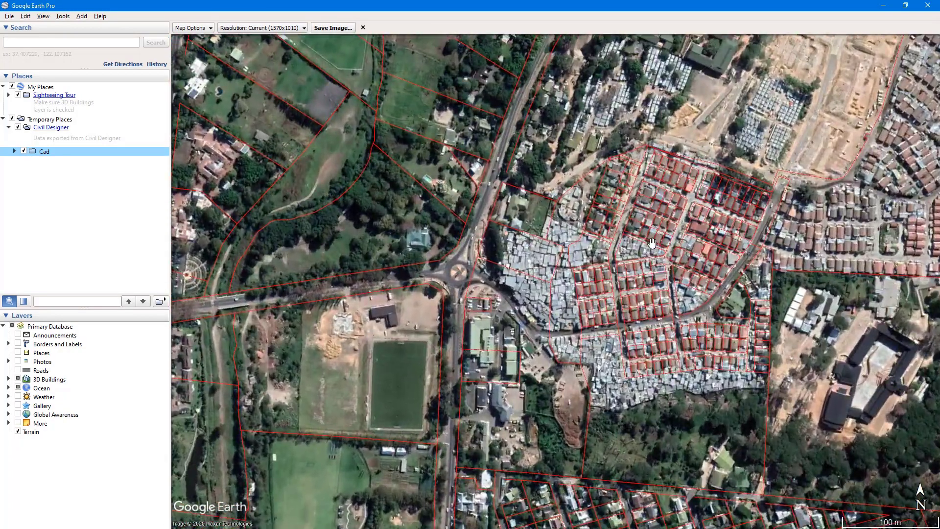
scroll(535, 292, up, 3)
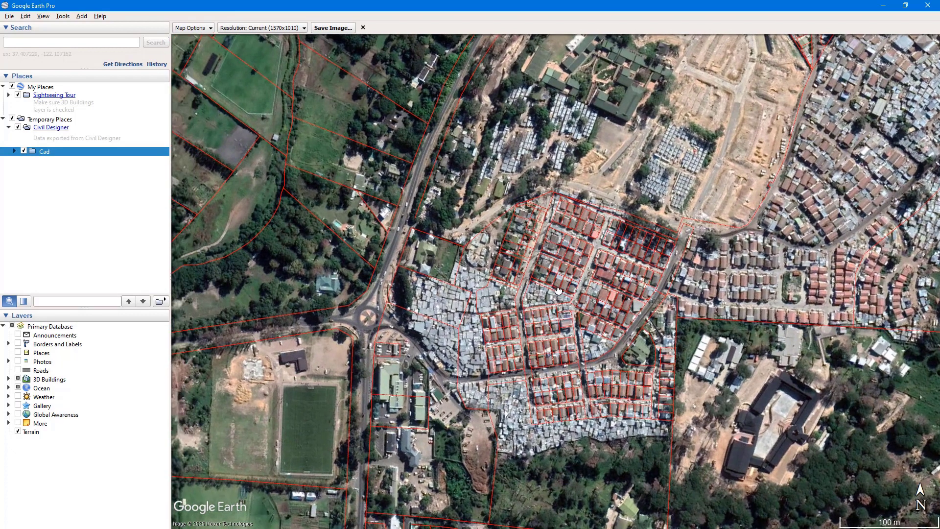
click(43, 15)
mouse_move(100, 190)
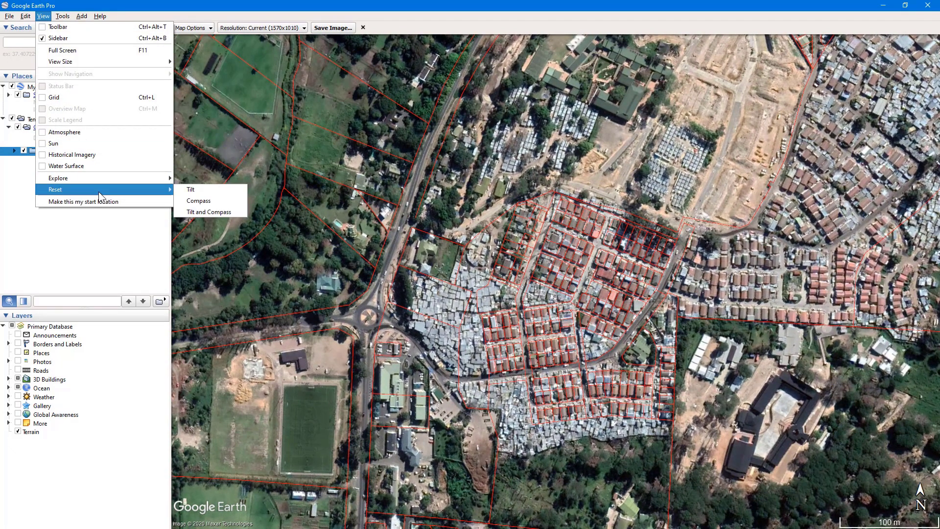
click(219, 212)
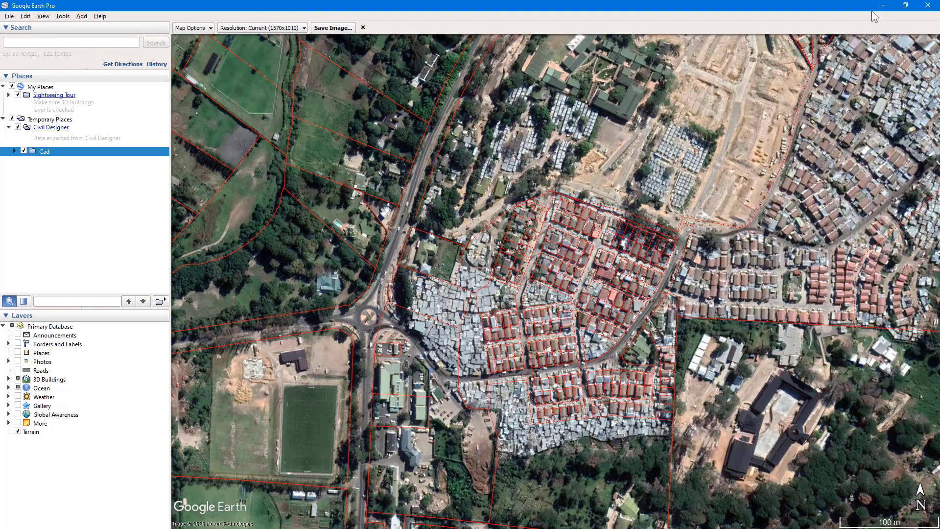
Switch back to Civil Designer, launch the Google Earth Grid external utility and acknowledge its warning
click(883, 6)
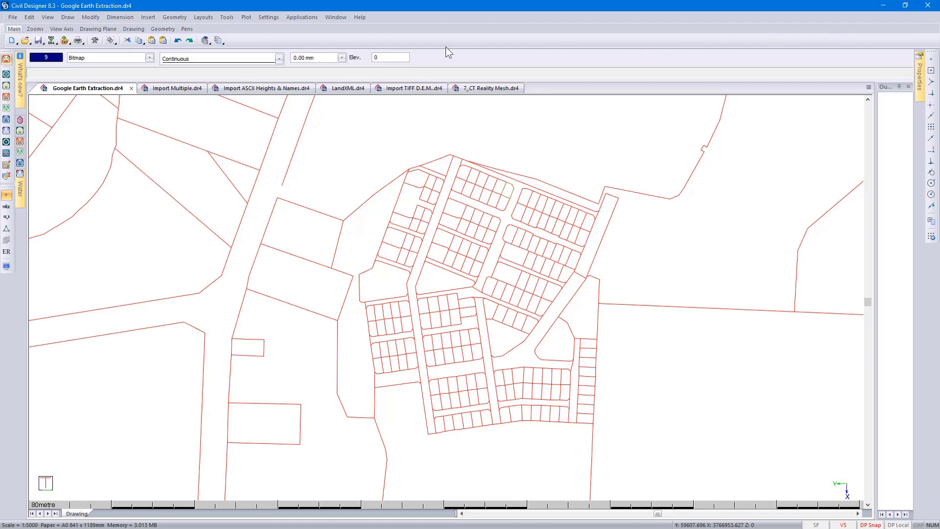
click(227, 18)
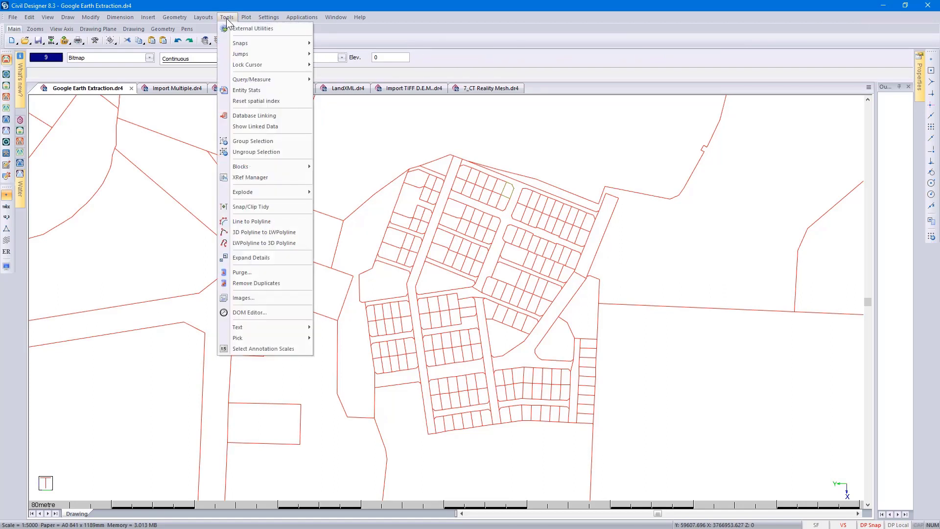
click(235, 28)
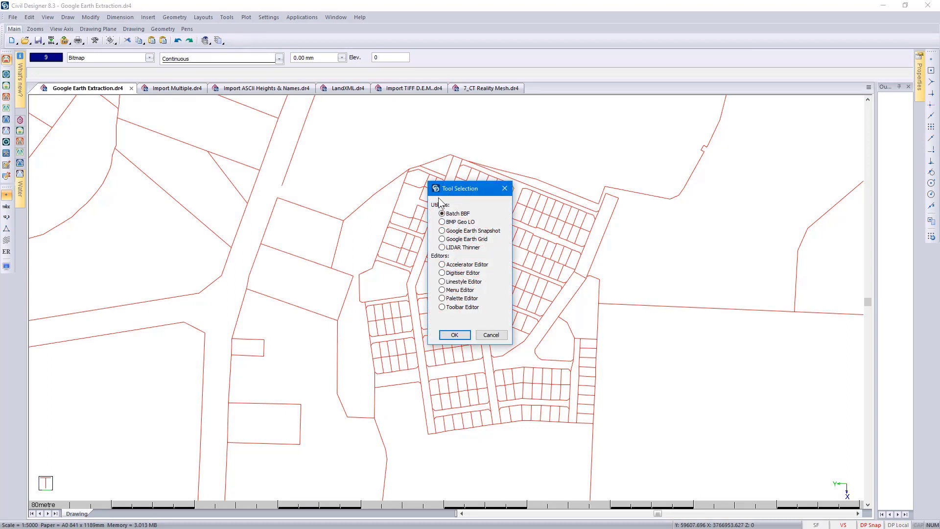
click(466, 240)
click(454, 335)
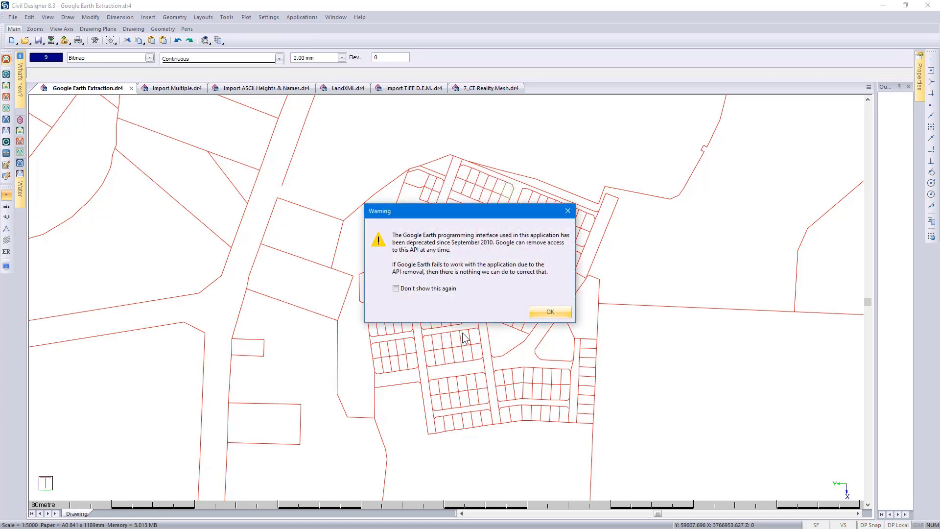
click(540, 316)
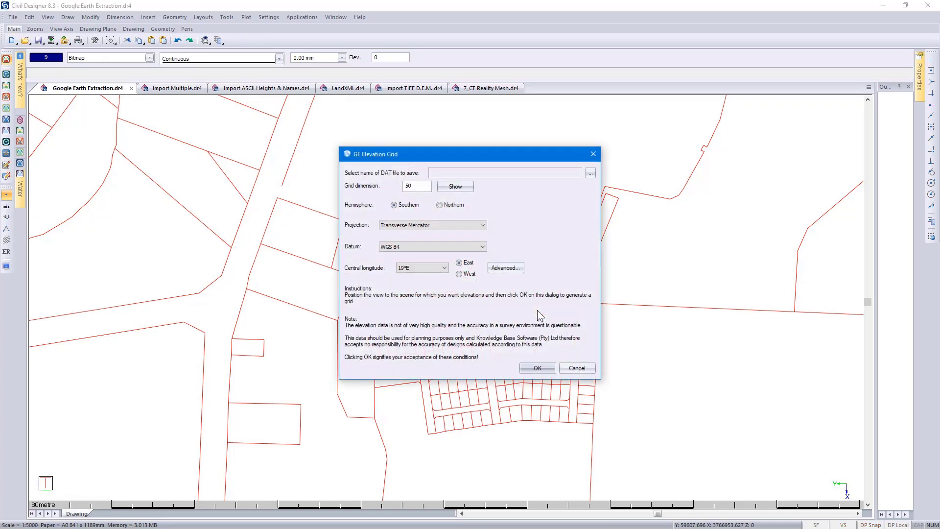
Set the elevation DAT file to Google Earth Extraction1 in the folder Webinar Series\DC Import Options\2_Google Earth Extraction
click(590, 173)
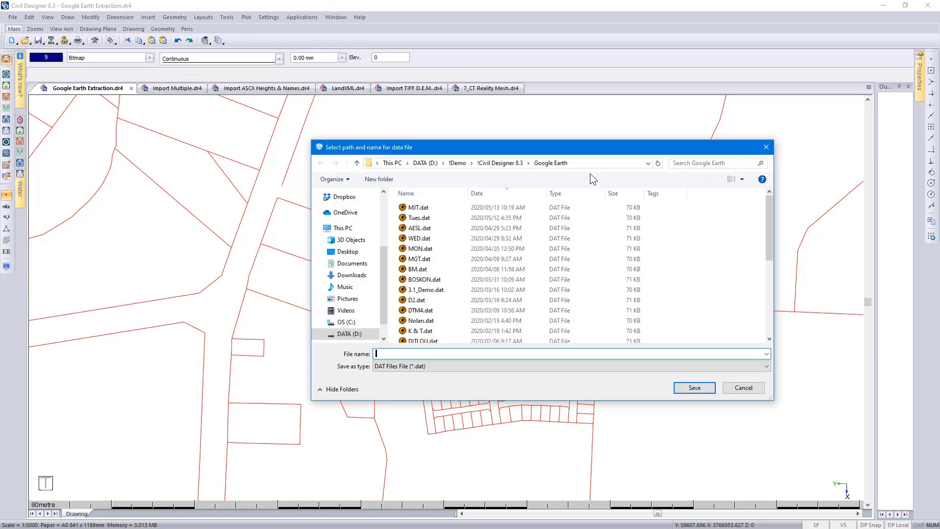
click(527, 163)
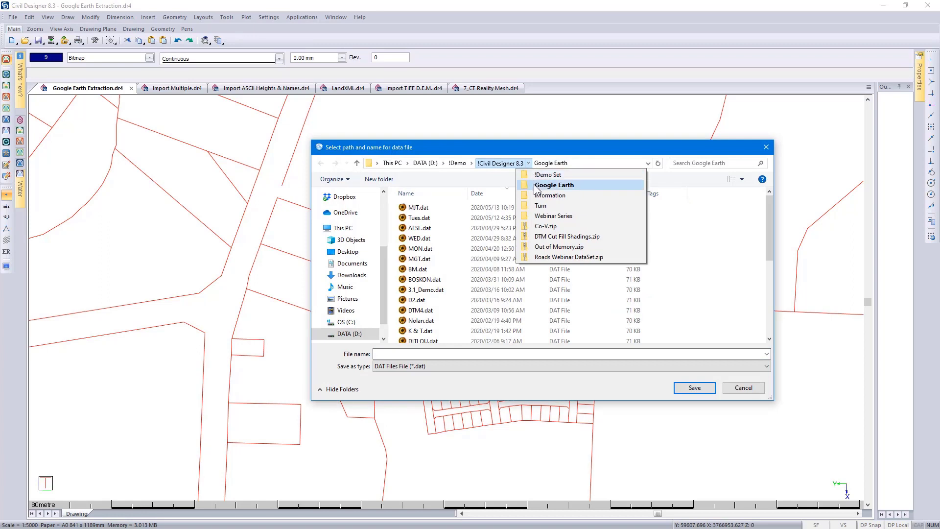
click(550, 215)
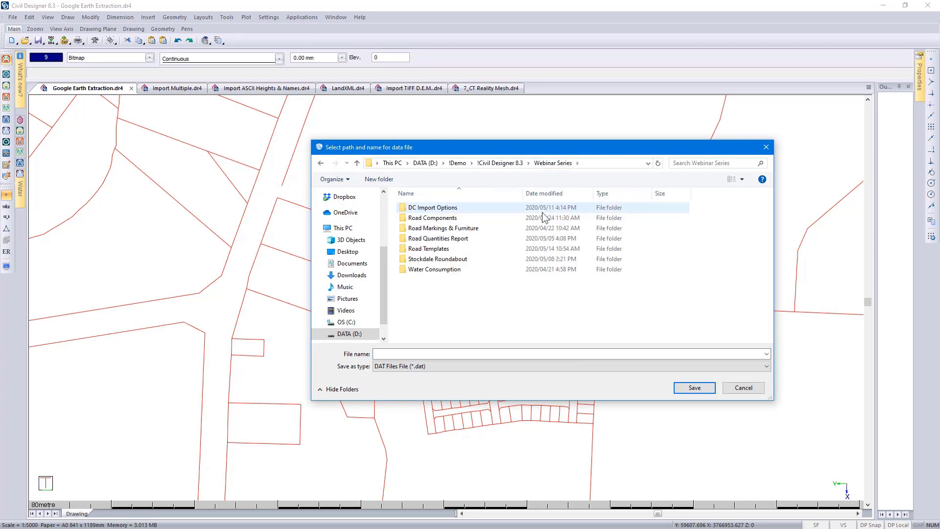
double_click(509, 207)
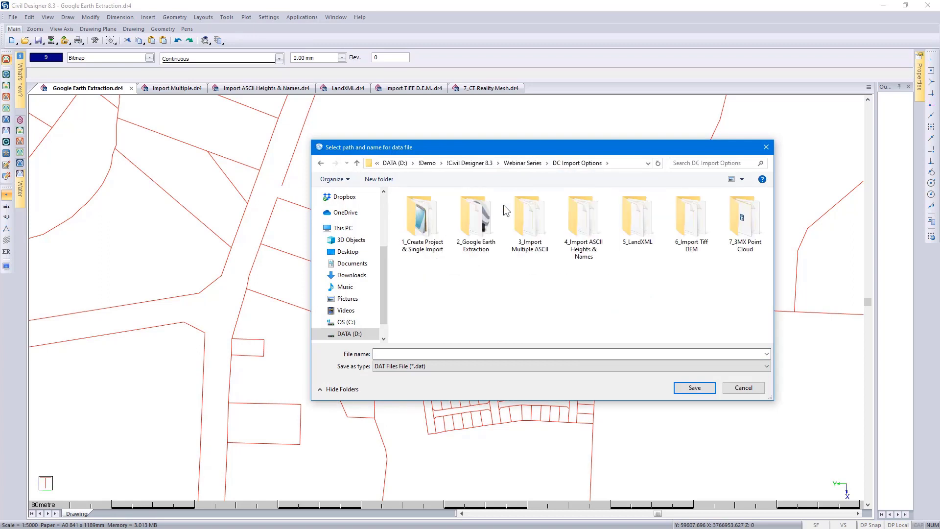
double_click(477, 220)
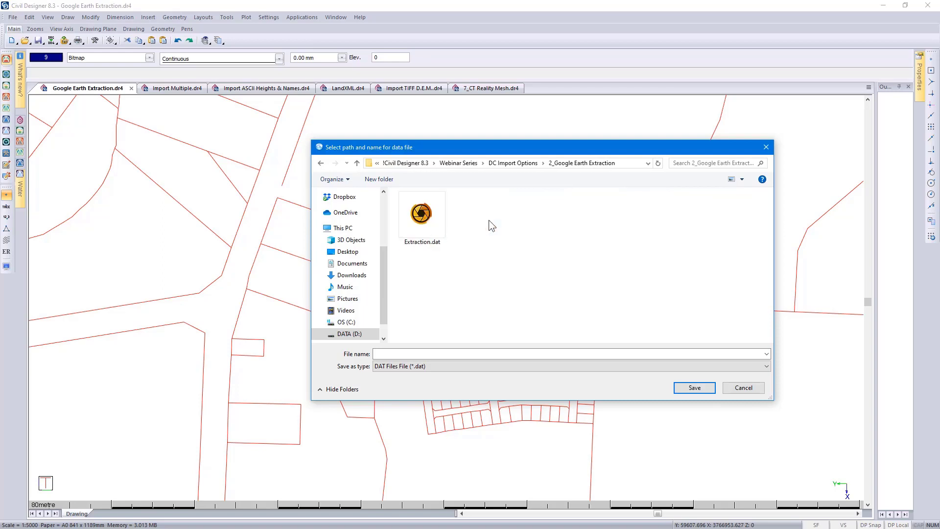
click(383, 354)
text(Google Earth Extraction1)
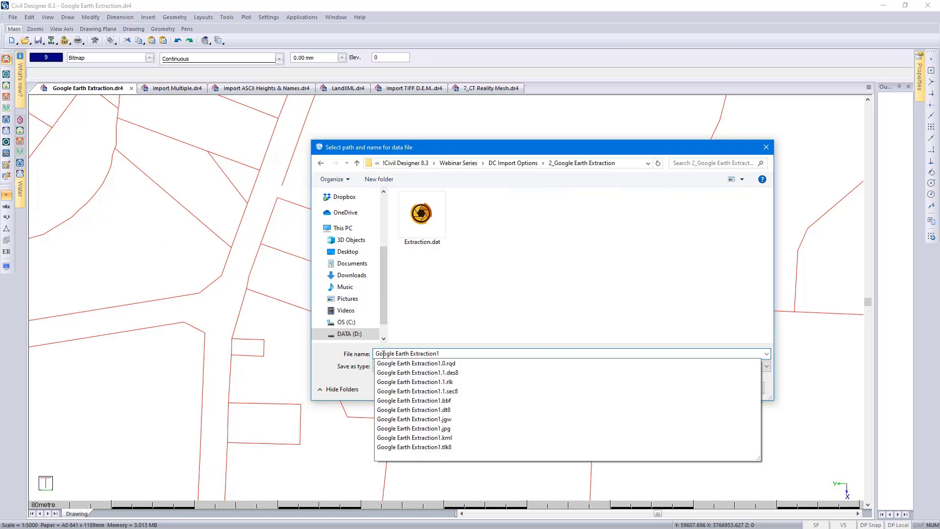
click(366, 353)
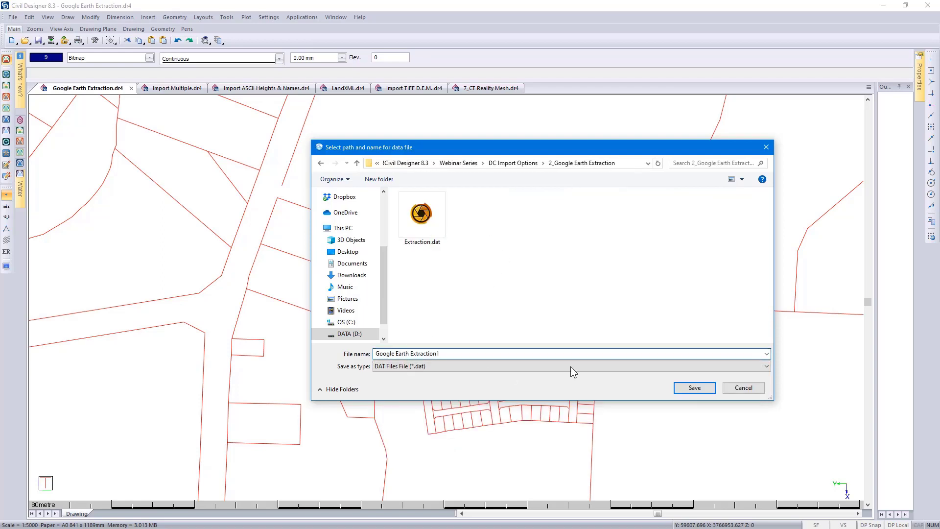
click(676, 386)
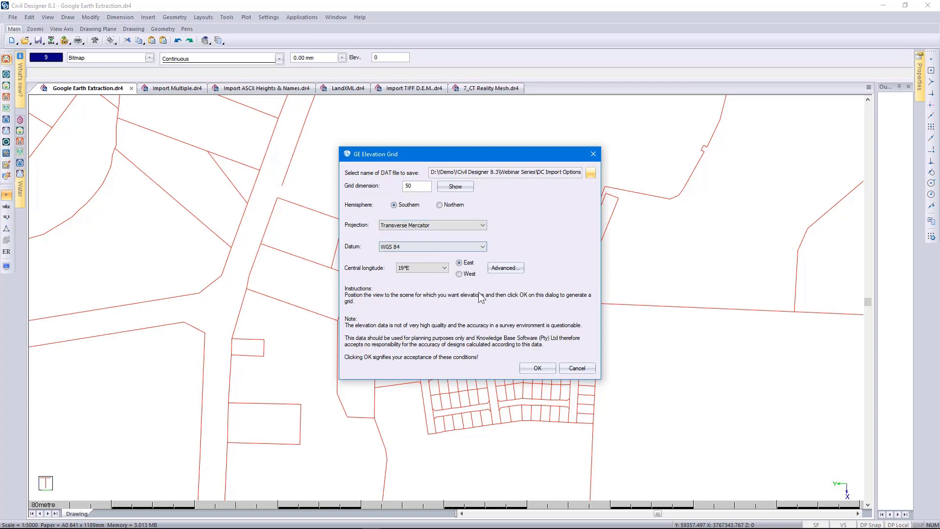
Generate the elevation grid file with the existing Transverse Mercator, WGS 84 and 19°E settings, and close the grid utility
click(545, 365)
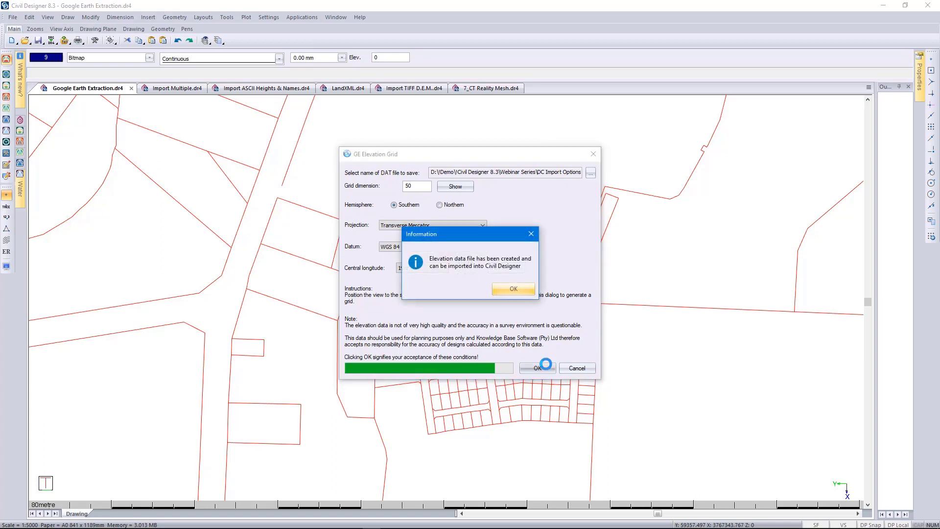
click(510, 290)
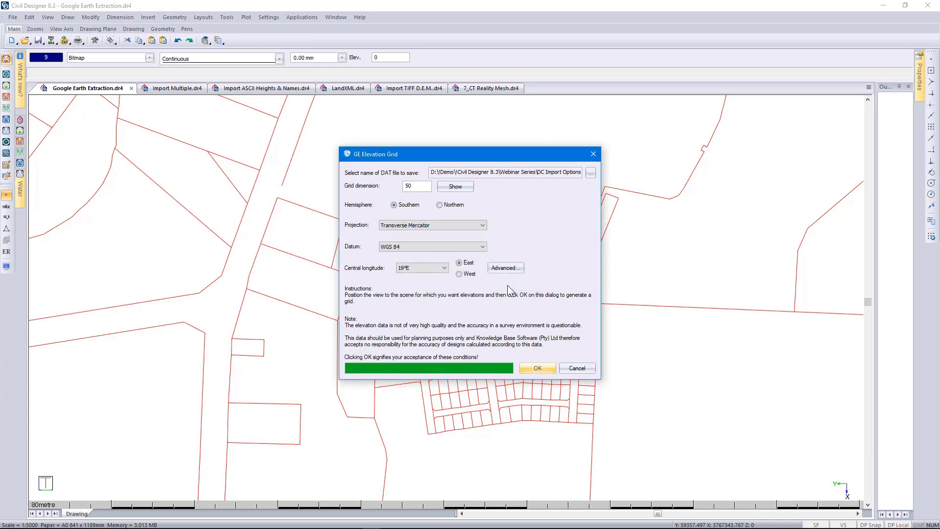
click(576, 368)
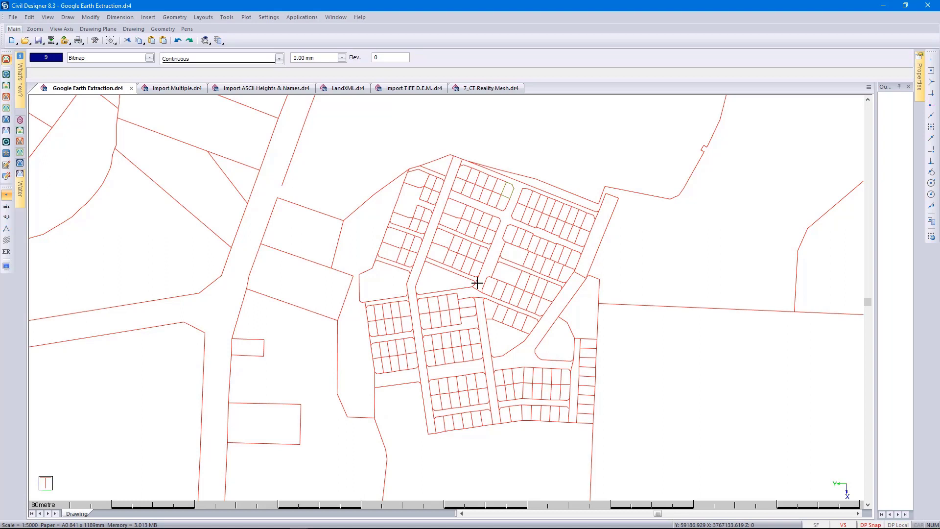
Change to Survey mode and open the data file Google Earth Extraction1.dat for a single-file ASCII YXZ import
click(7, 75)
click(13, 20)
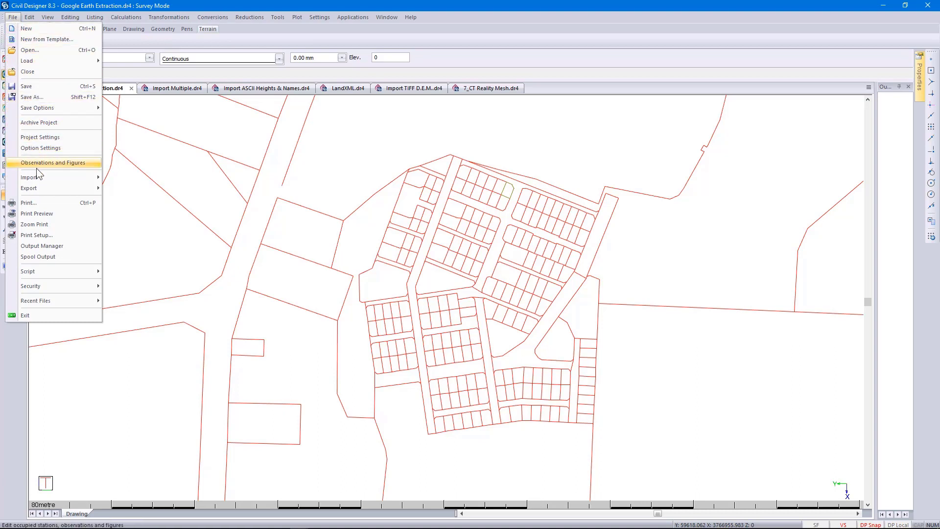
mouse_move(42, 177)
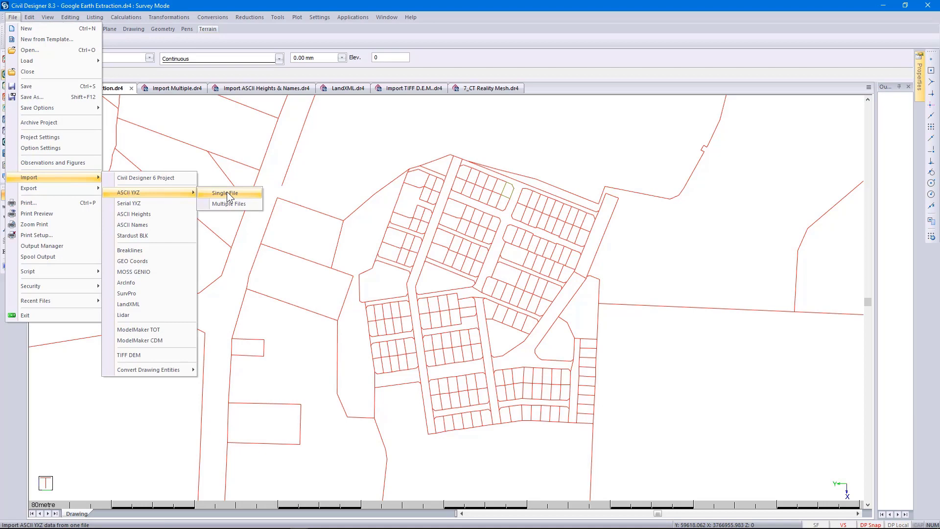
click(228, 195)
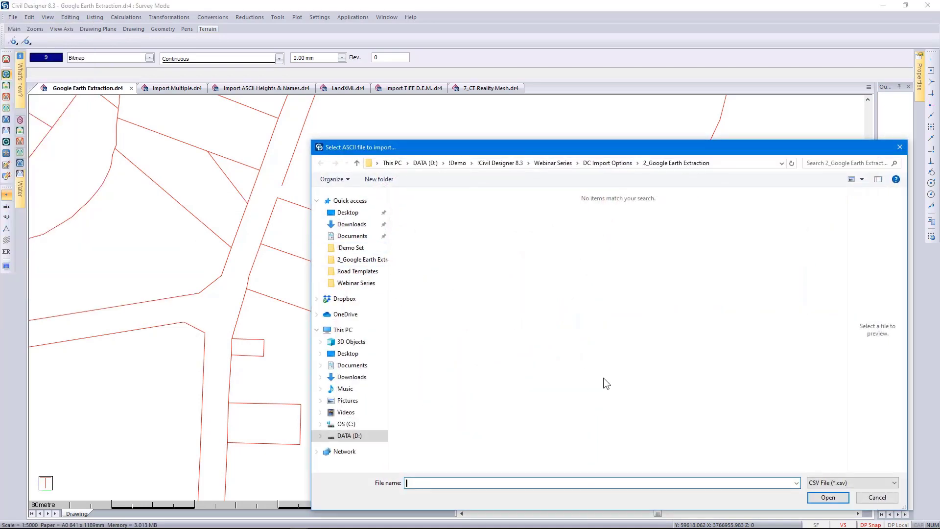
click(822, 483)
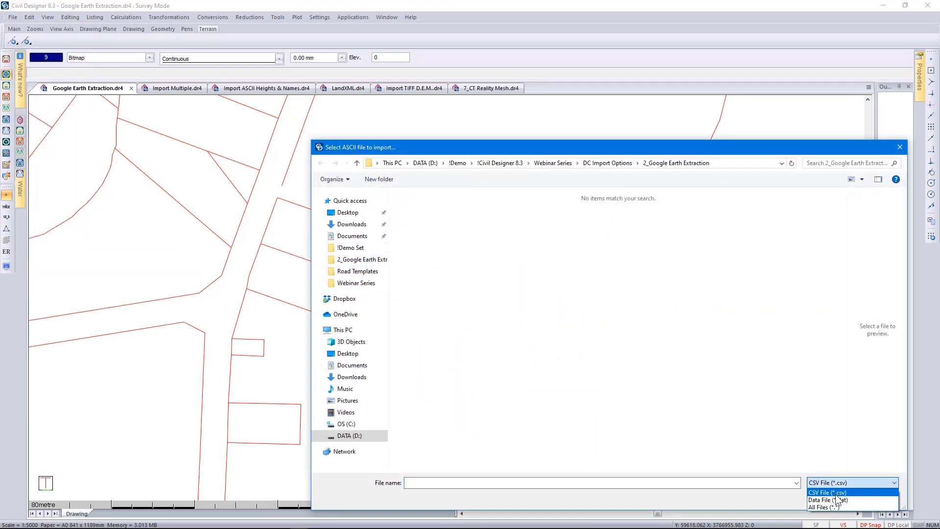
click(838, 500)
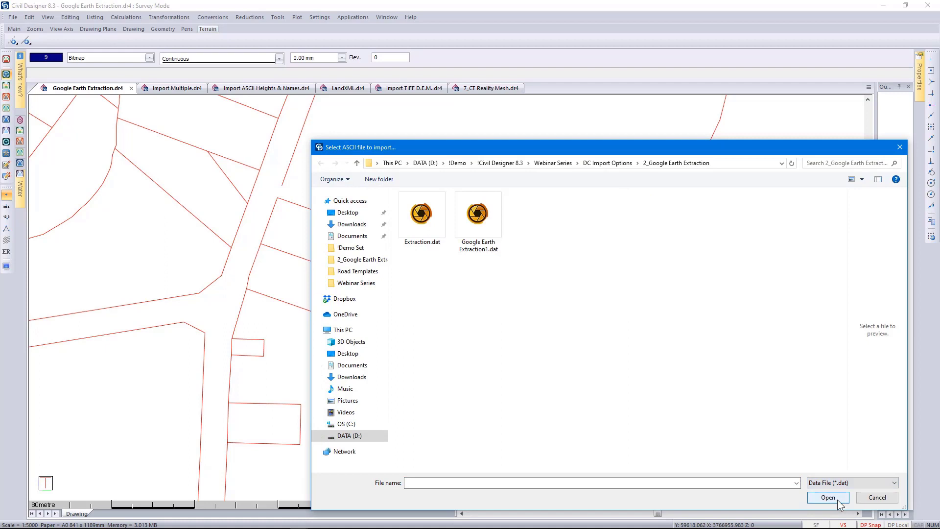
click(486, 229)
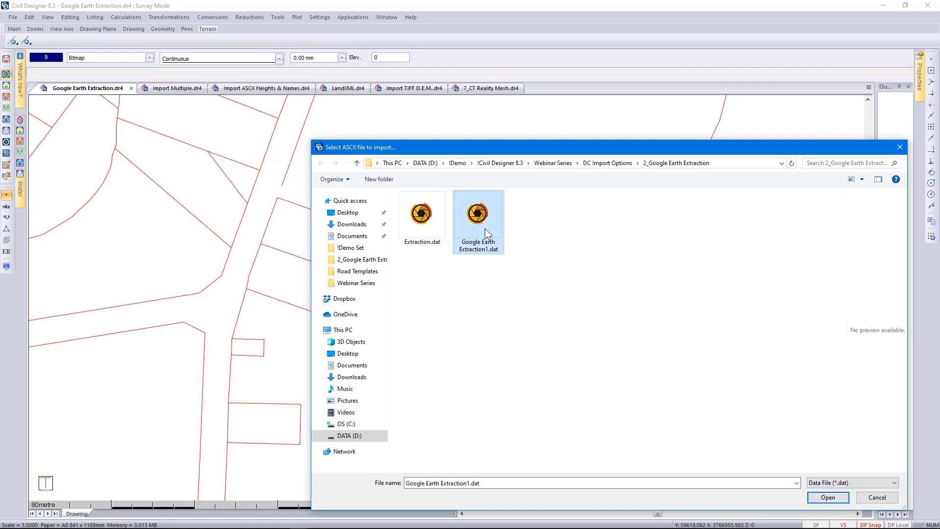
click(826, 498)
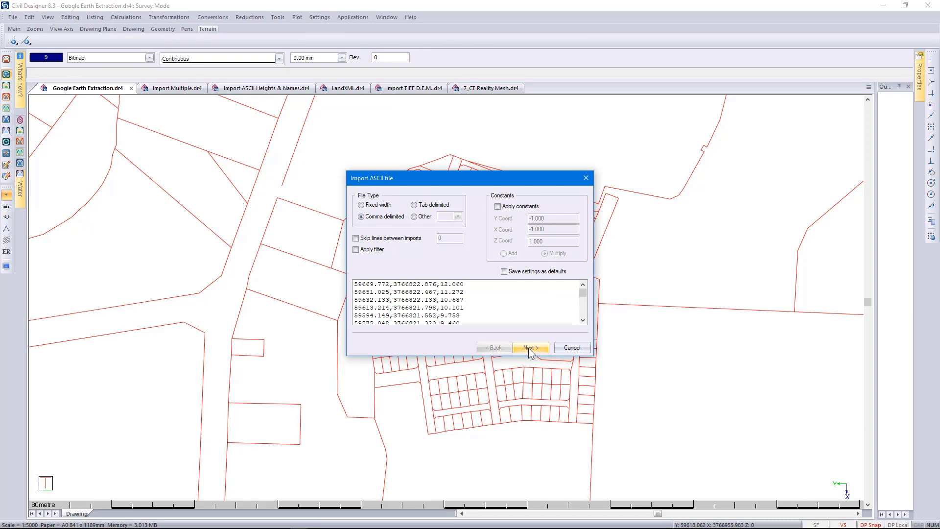
Accept the comma-delimited format, assign Z Coord to the third column and confirm the import's data ranges
click(527, 348)
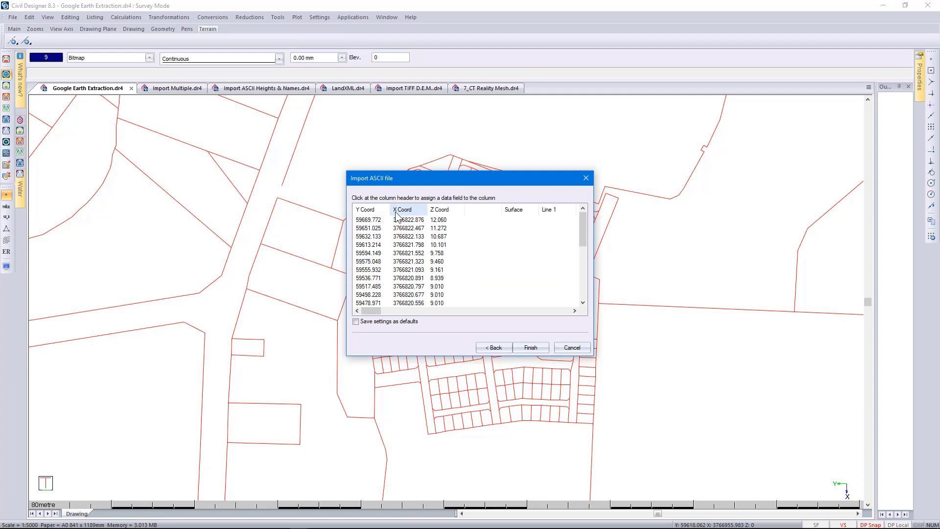
click(443, 216)
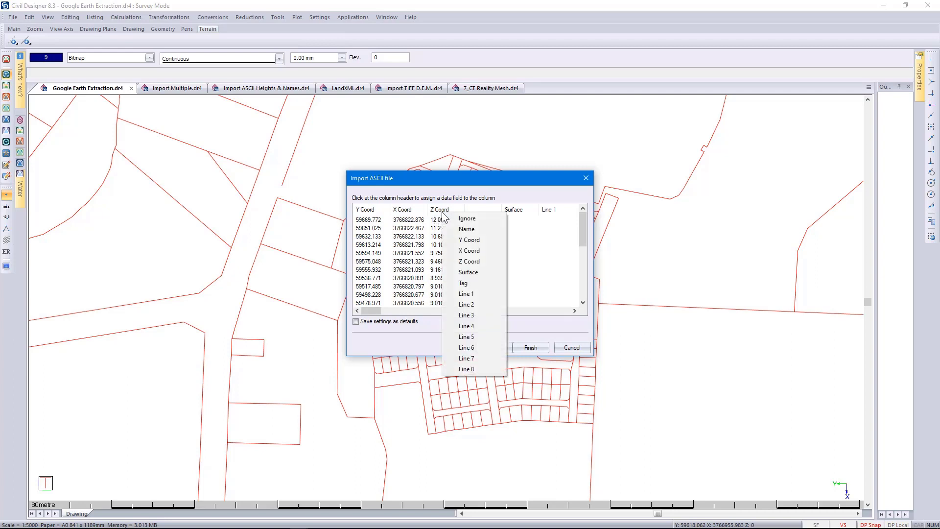
click(470, 262)
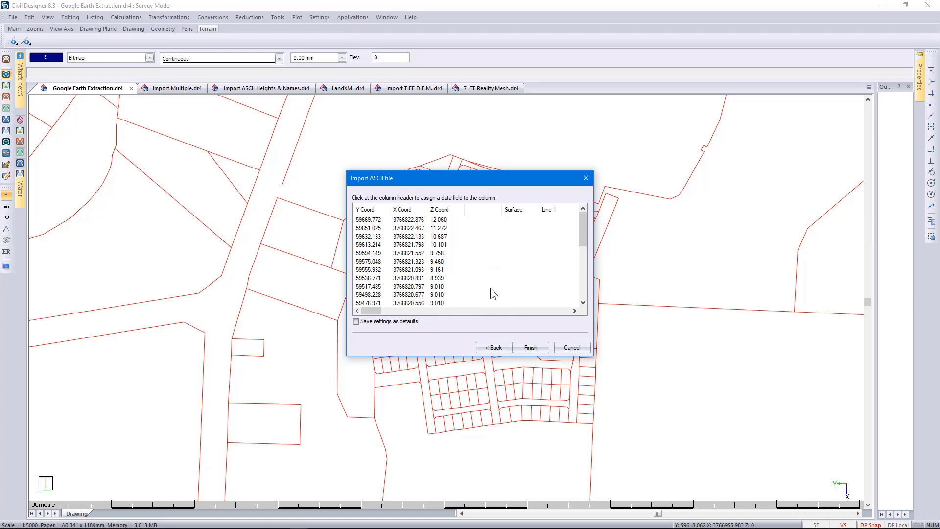
click(530, 347)
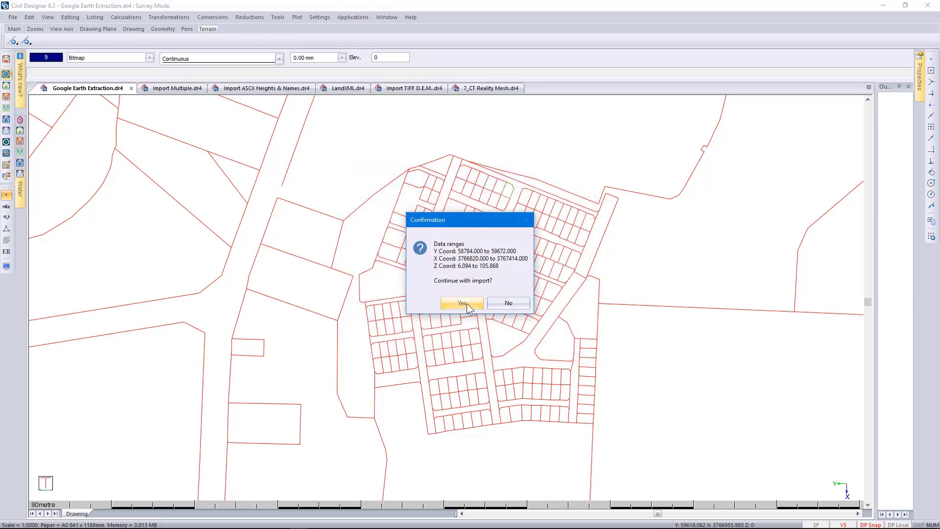
click(461, 304)
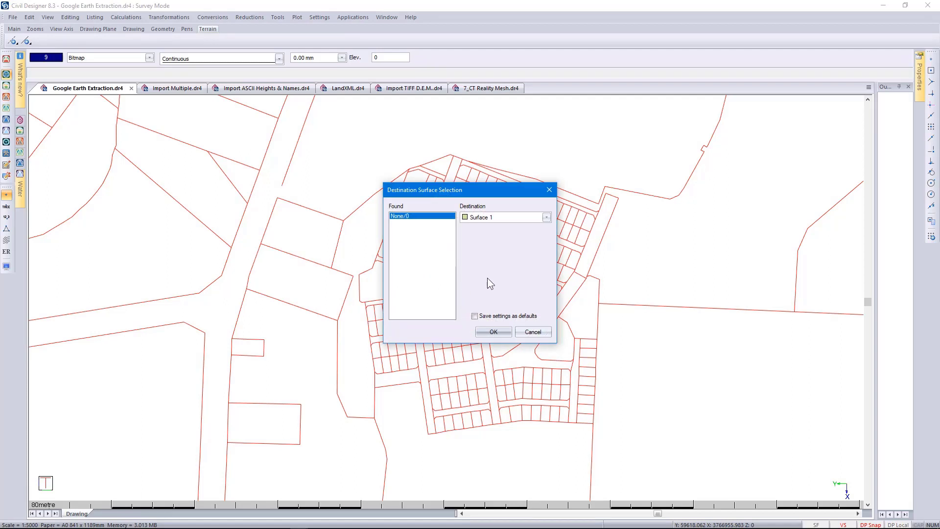
Choose Surface 1 as the destination surface and import the elevation points onto it
click(506, 218)
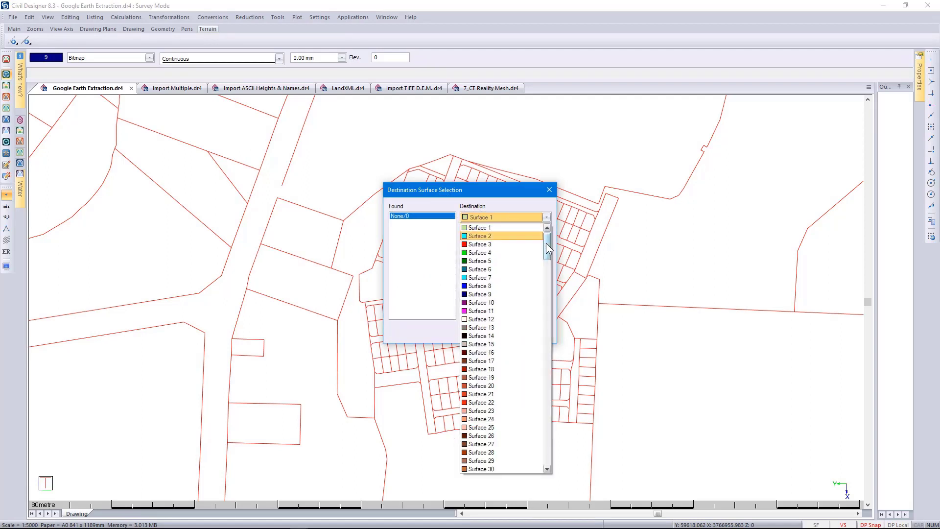
scroll(548, 260, down, 3)
drag(552, 264, 548, 230)
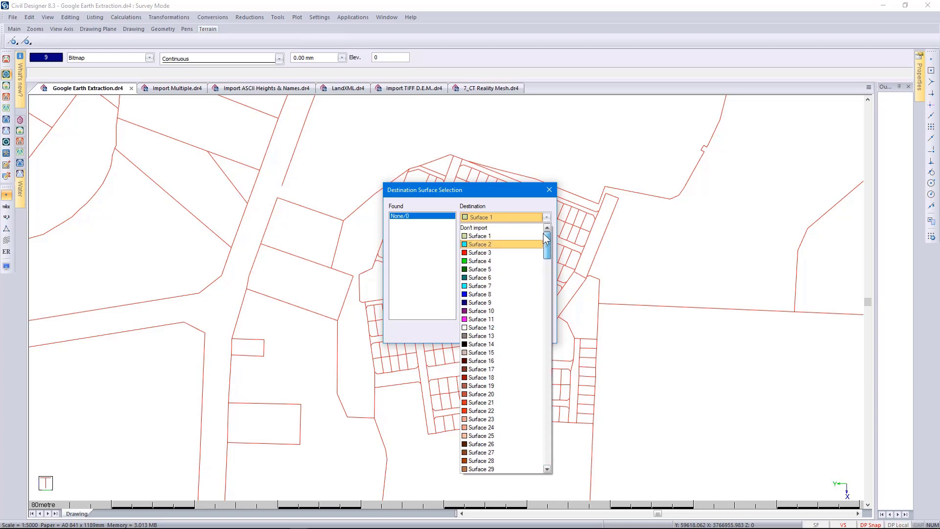
click(506, 234)
click(494, 332)
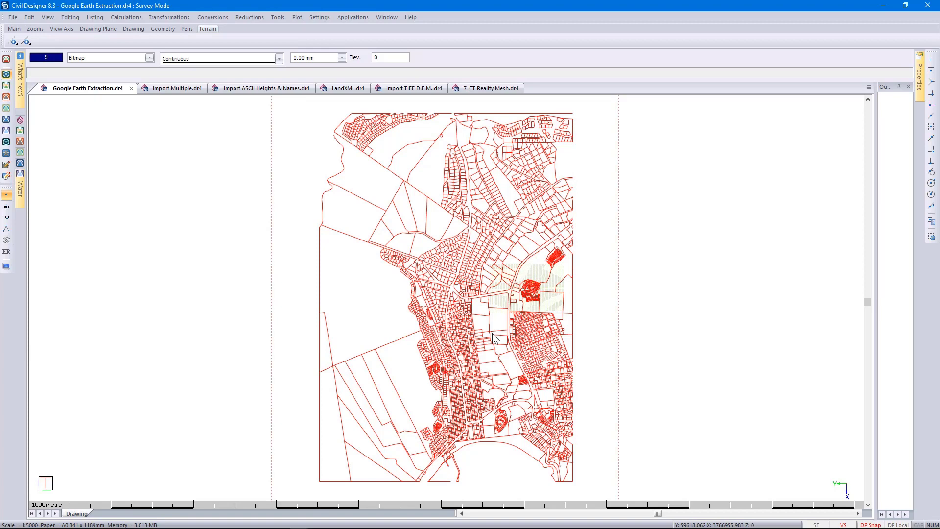
Display the height values of the imported terrain points around the small housing plots
right_click(494, 338)
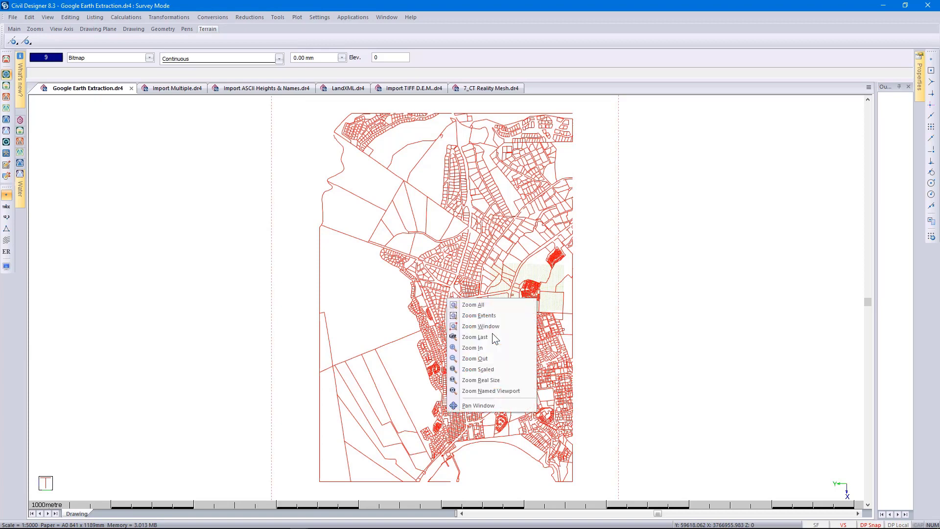
click(493, 339)
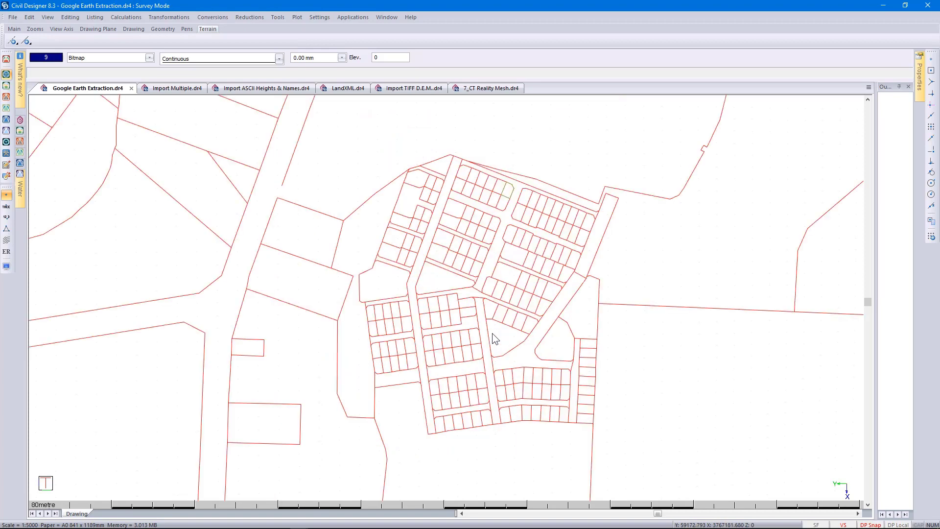
click(6, 217)
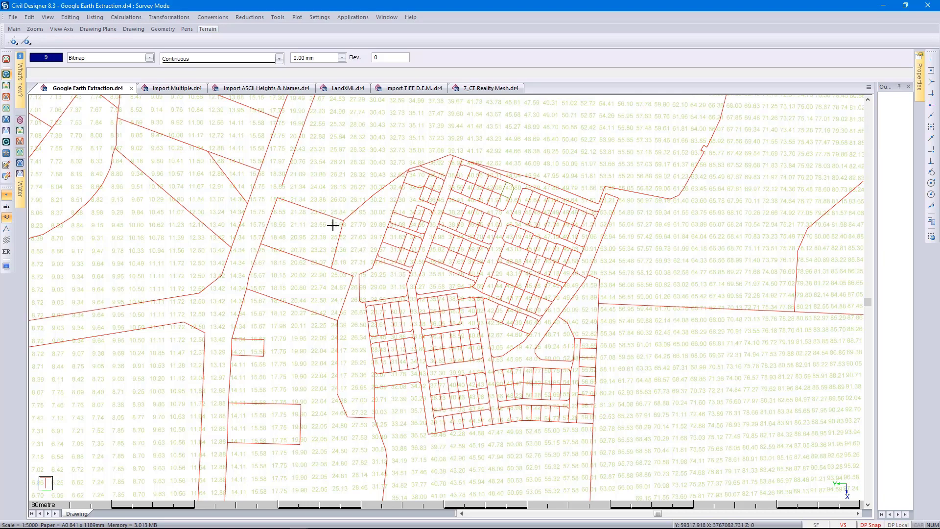
Close the Google Earth Extraction.dr4 drawing without saving the drawing or its DTM
click(131, 88)
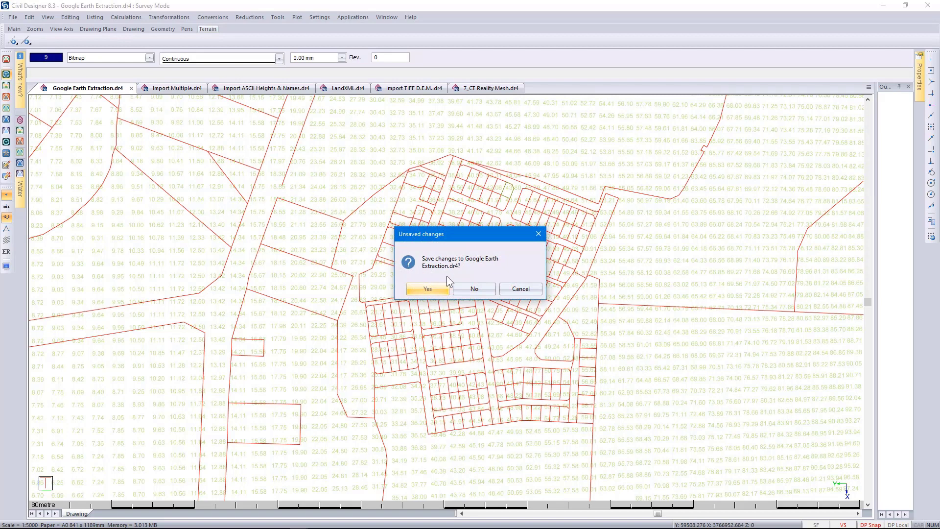
click(471, 289)
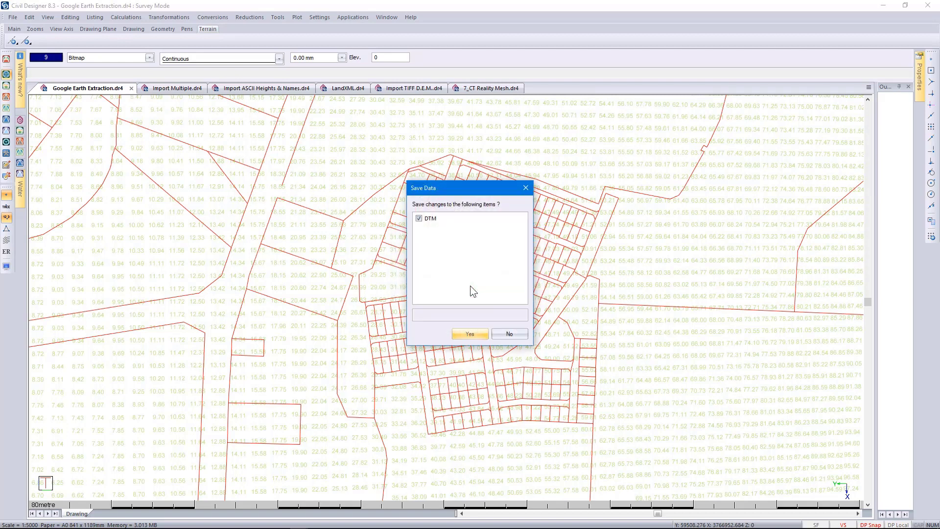
click(501, 334)
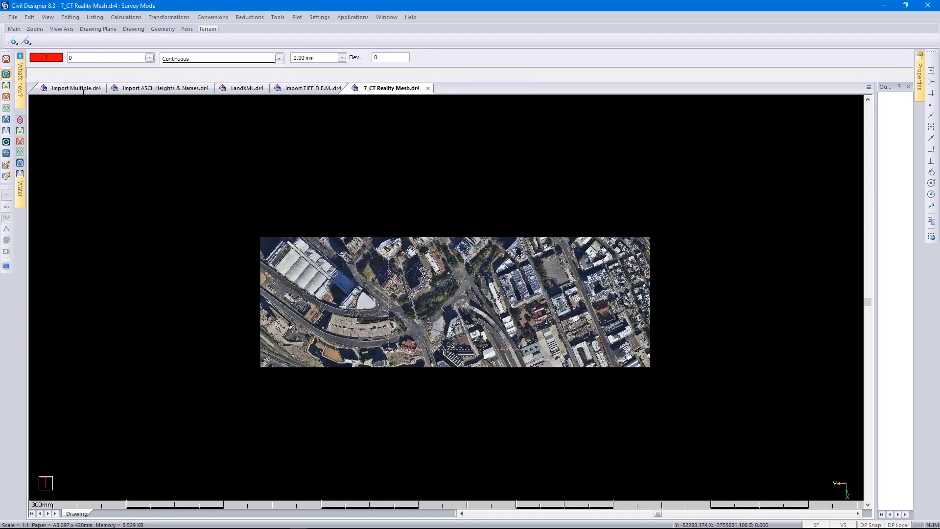
Switch to the Import Multiple.dr4 drawing and review its project settings, including the terrain file and projection
click(82, 91)
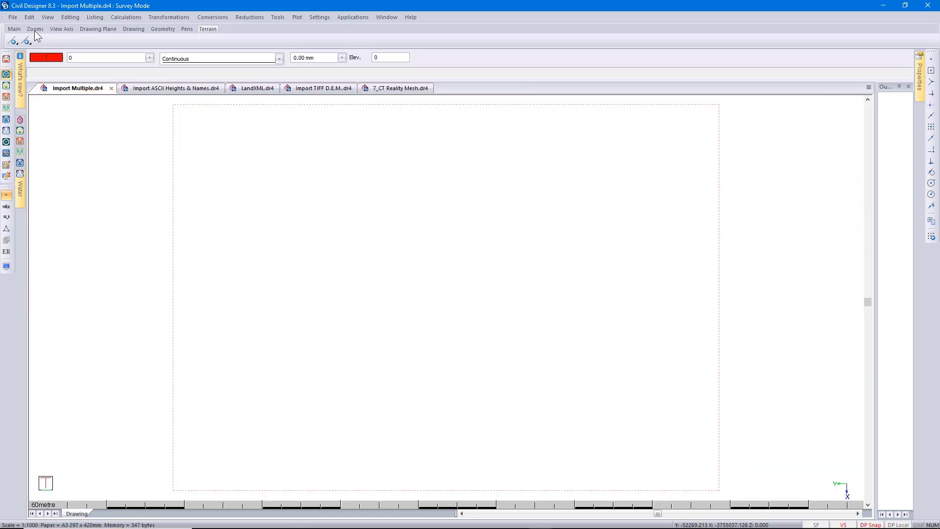
click(13, 17)
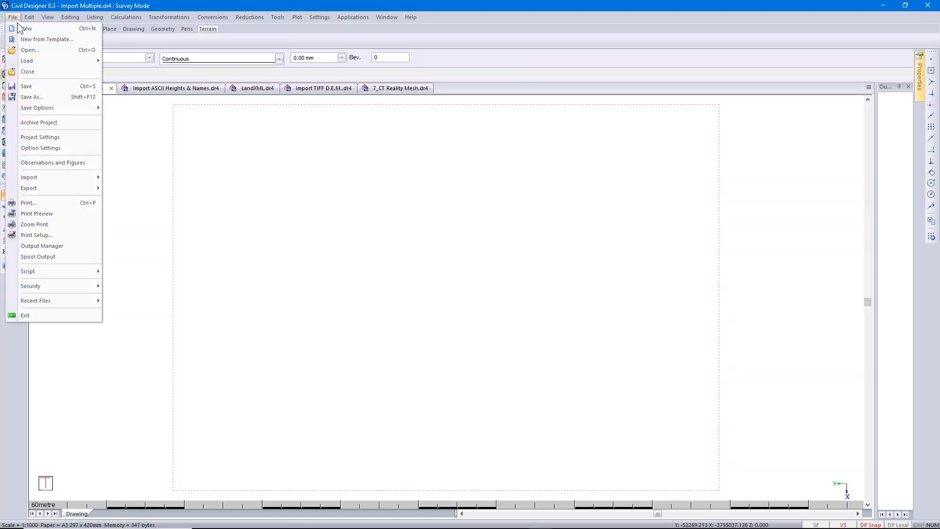
click(47, 138)
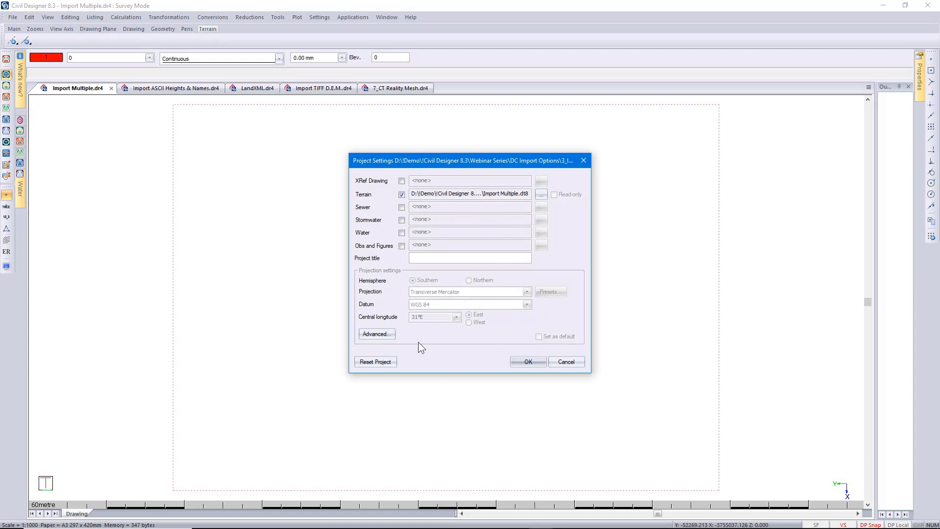
click(519, 362)
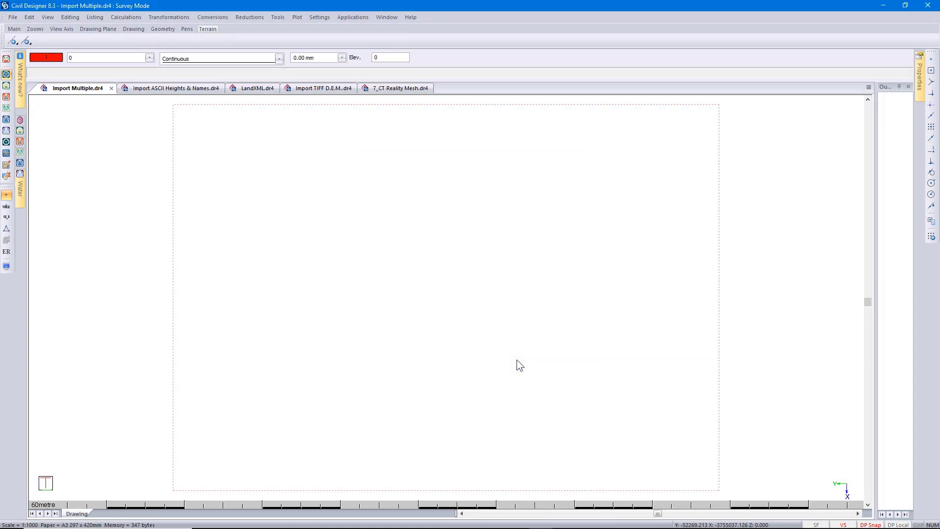
Start a multiple-file ASCII YXZ import and browse to the Survey Data folder in 3_Import Multiple ASCII, listing all file types
click(12, 17)
mouse_move(59, 178)
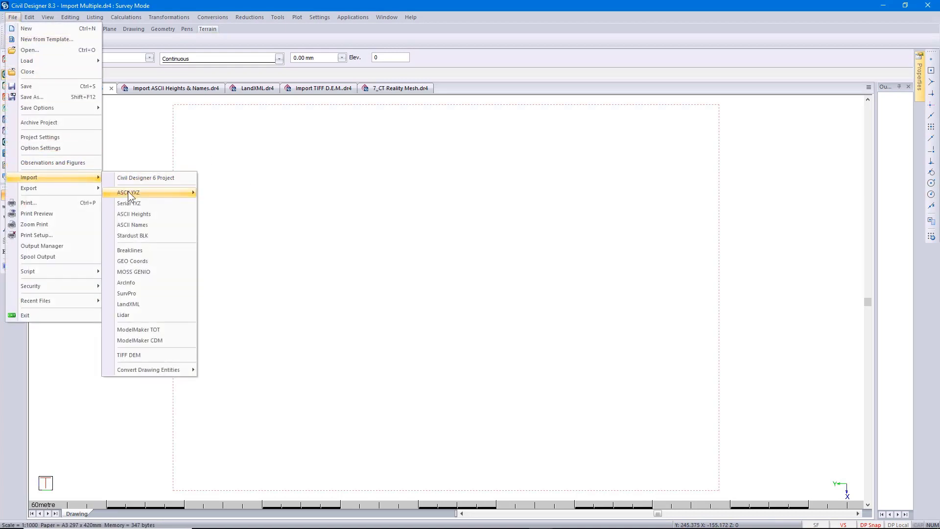
mouse_move(130, 196)
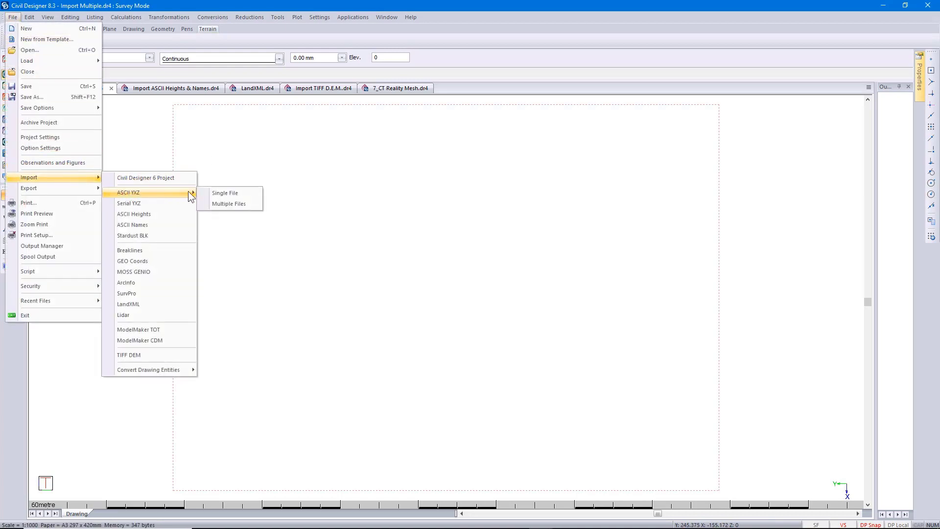
click(249, 206)
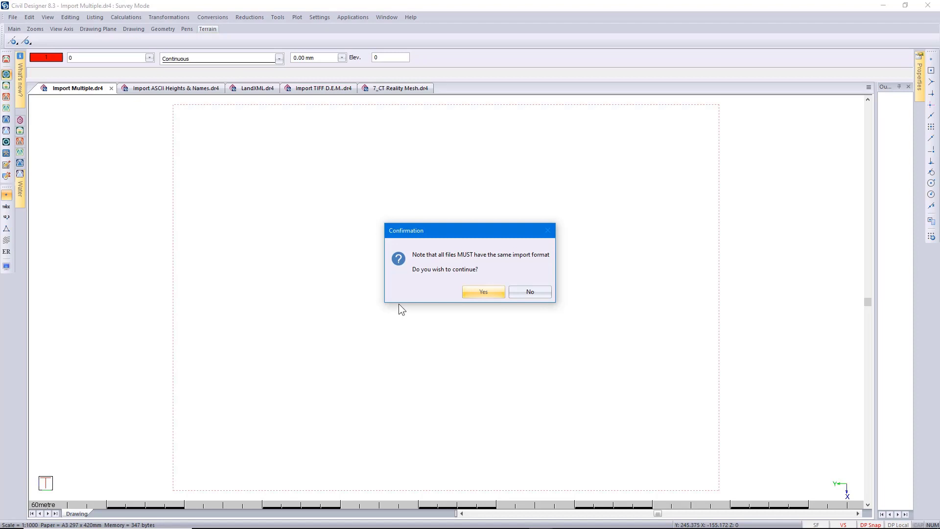
click(480, 294)
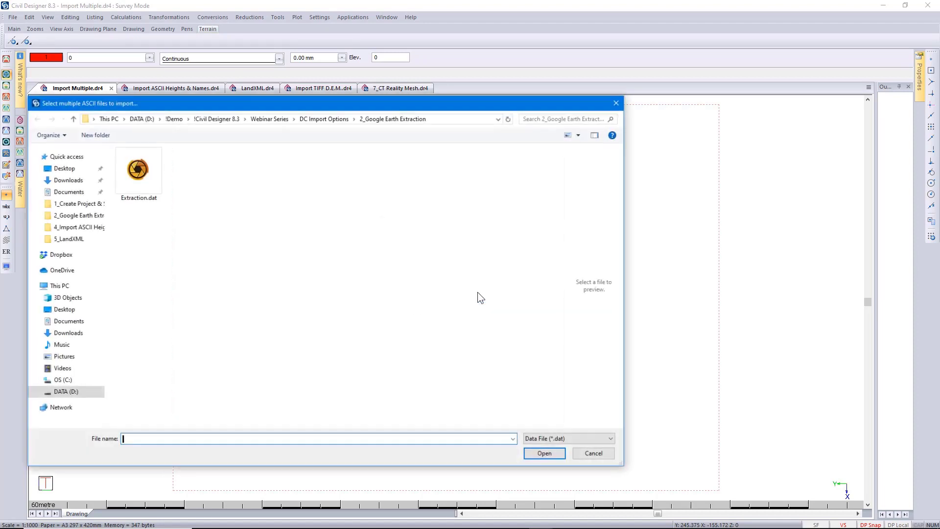
click(354, 119)
click(368, 151)
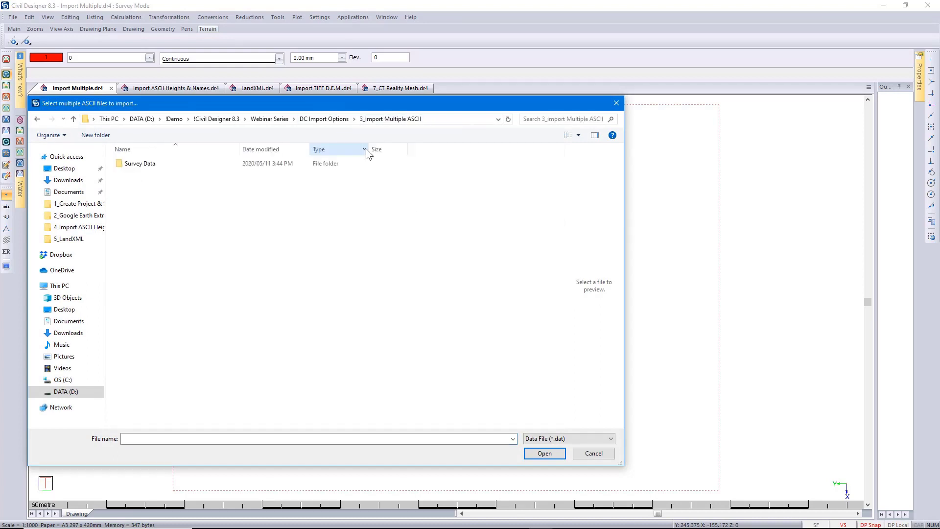
double_click(201, 168)
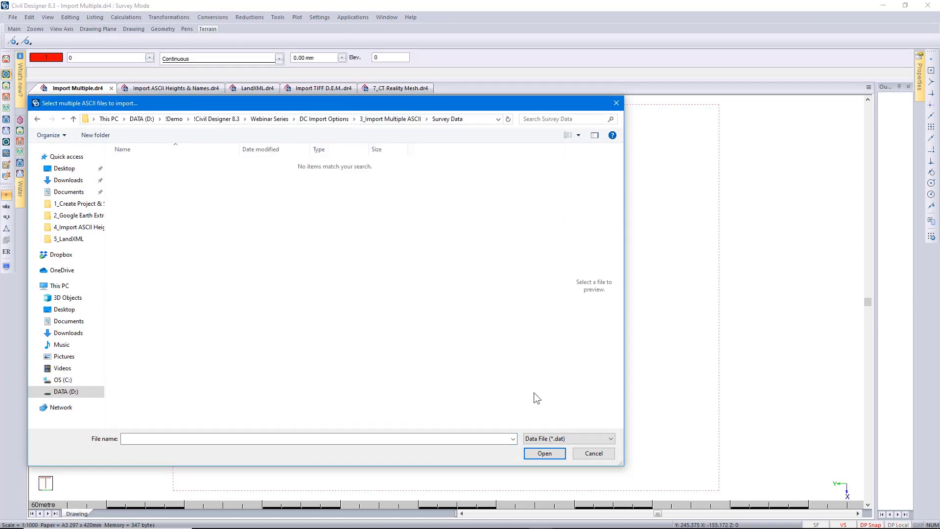
click(552, 438)
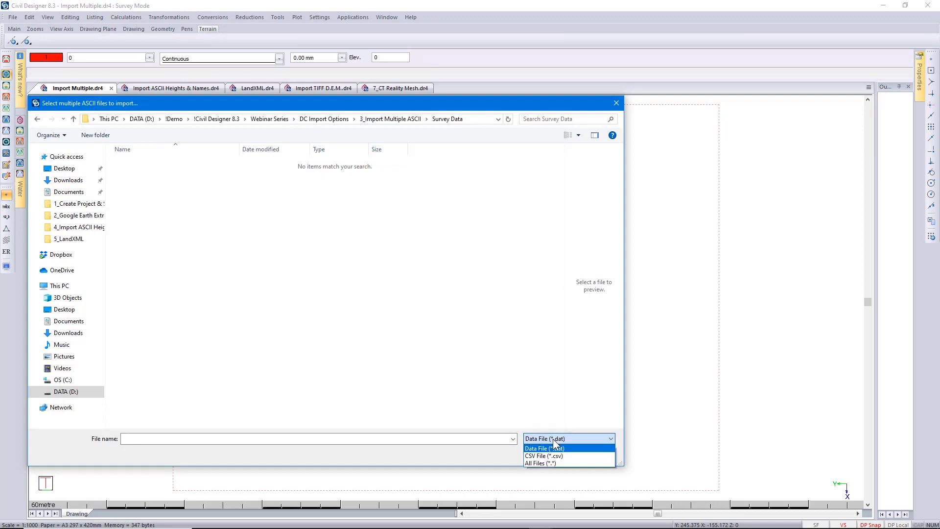
click(556, 462)
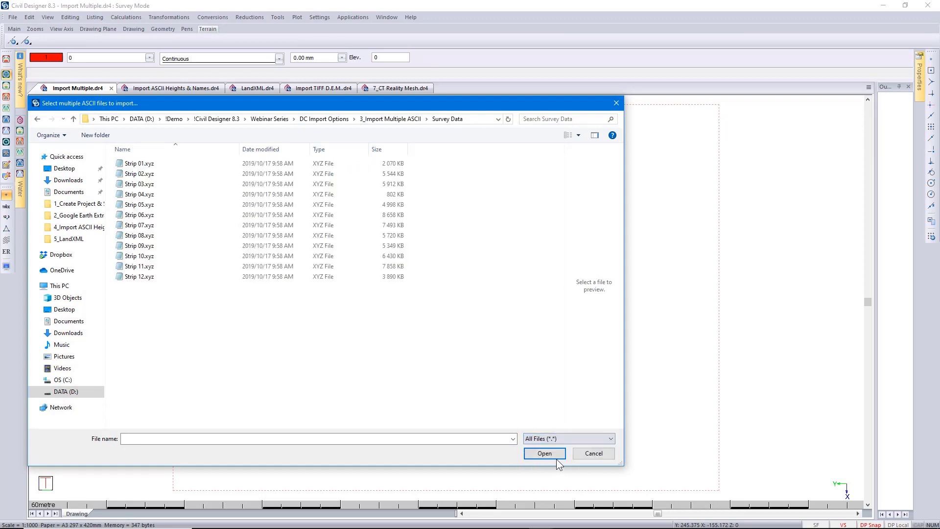
Select Strip 01.xyz through Strip 06.xyz plus Strip 08.xyz, Strip 10.xyz and Strip 12.xyz, and open them for import
click(154, 165)
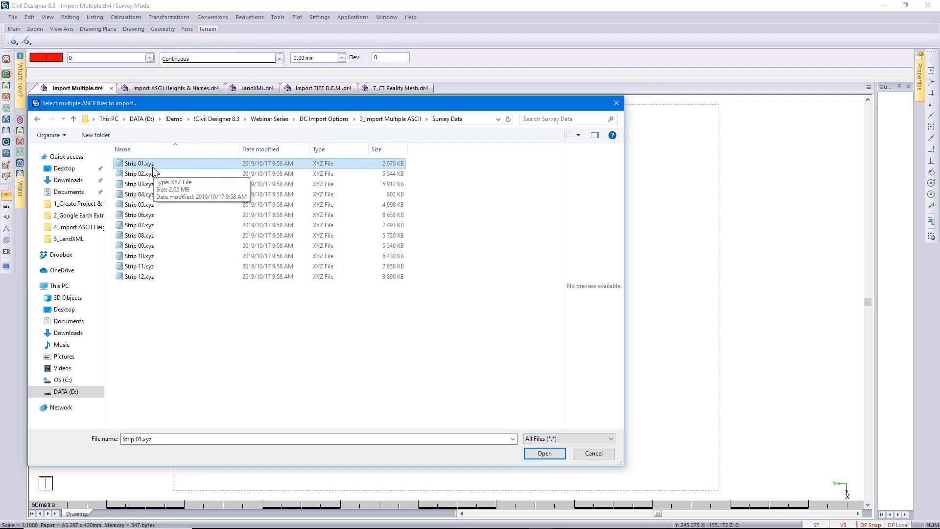
shift+click(164, 216)
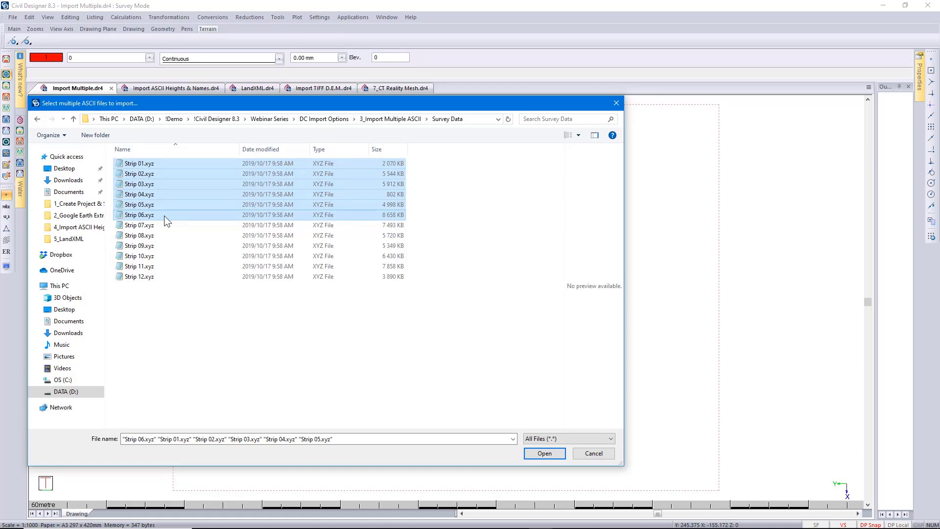
ctrl+click(163, 234)
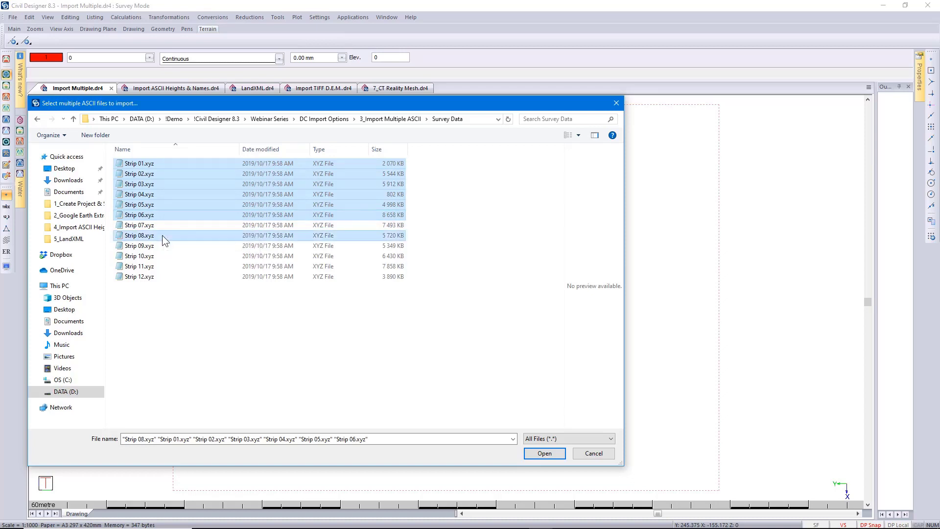
ctrl+click(160, 256)
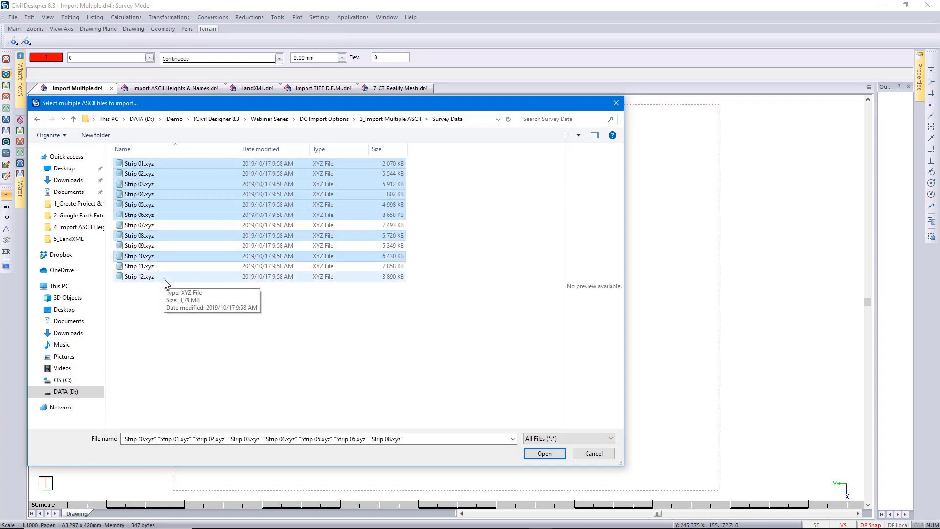
ctrl+click(164, 278)
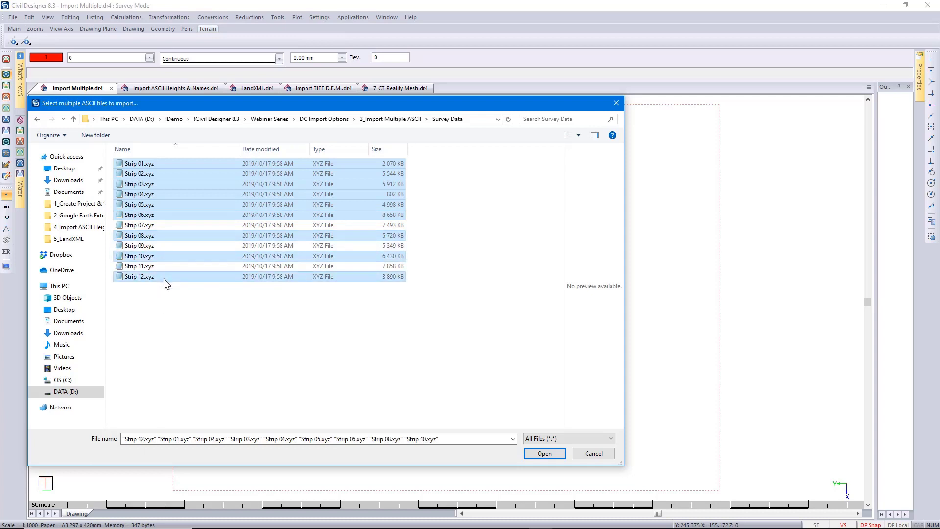
click(541, 454)
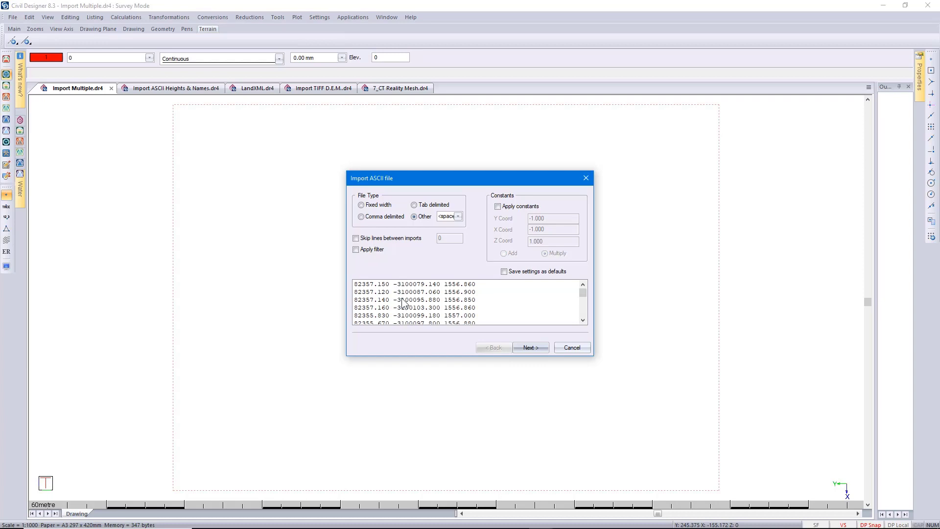
Apply multiplying constants of -1 to Y and X and 1 to Z, and assign the first three columns as Y, X and Z Coord
click(497, 207)
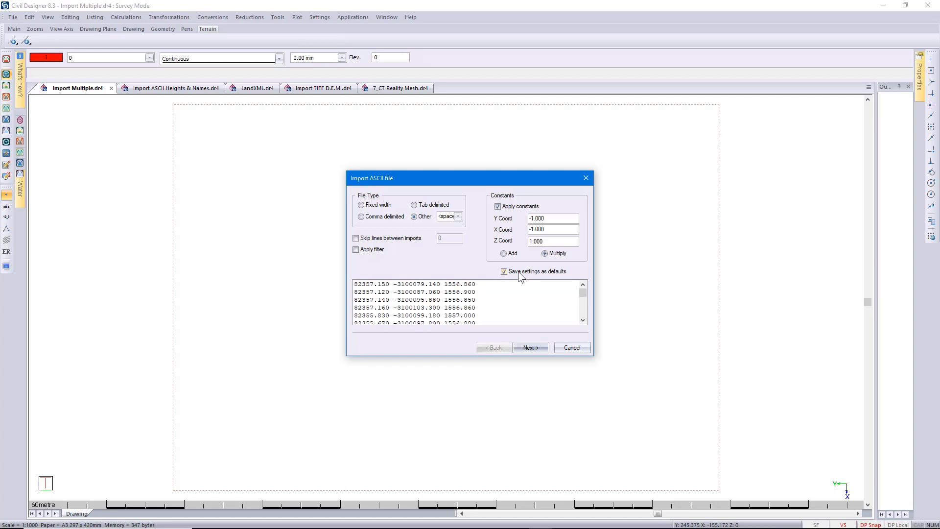
click(528, 346)
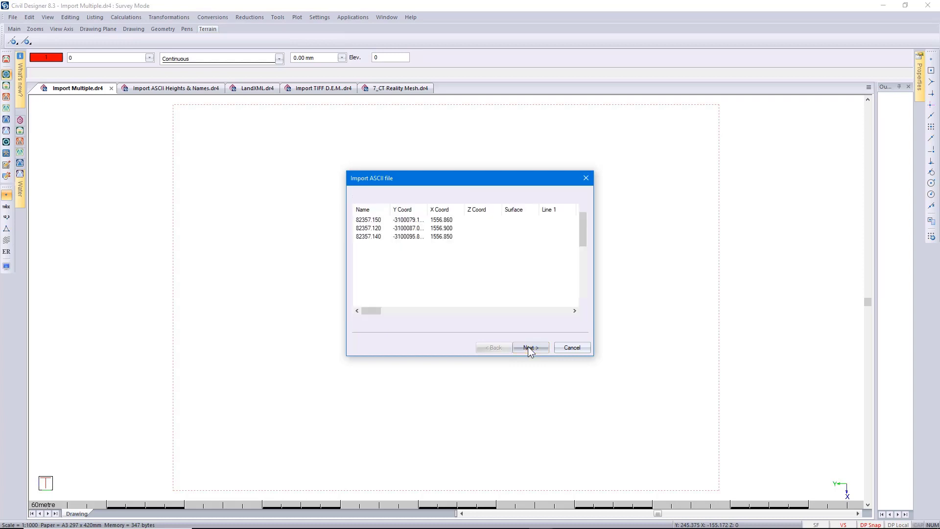
click(375, 210)
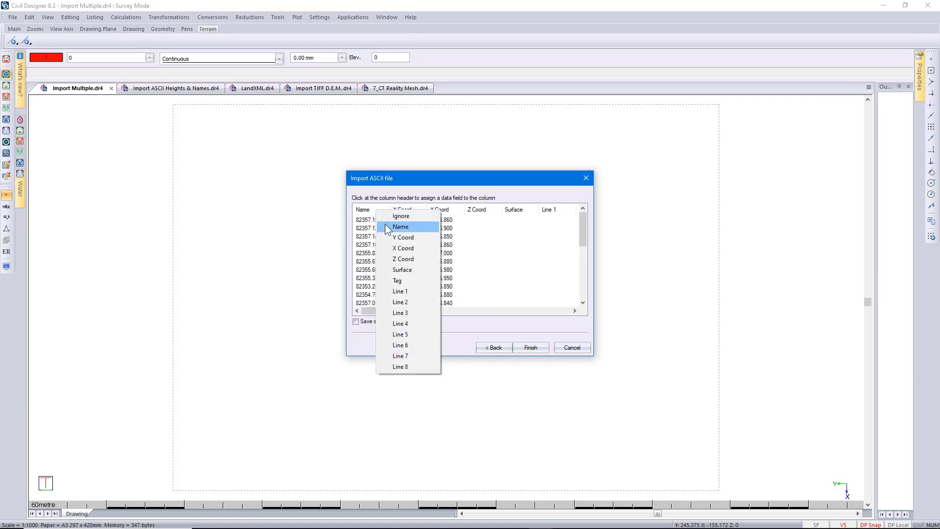
click(391, 236)
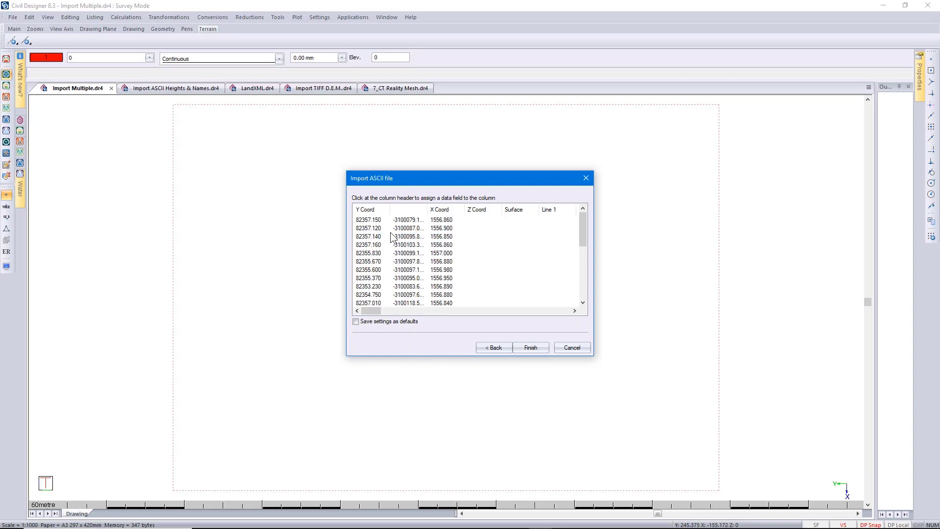
click(409, 210)
click(429, 248)
click(438, 210)
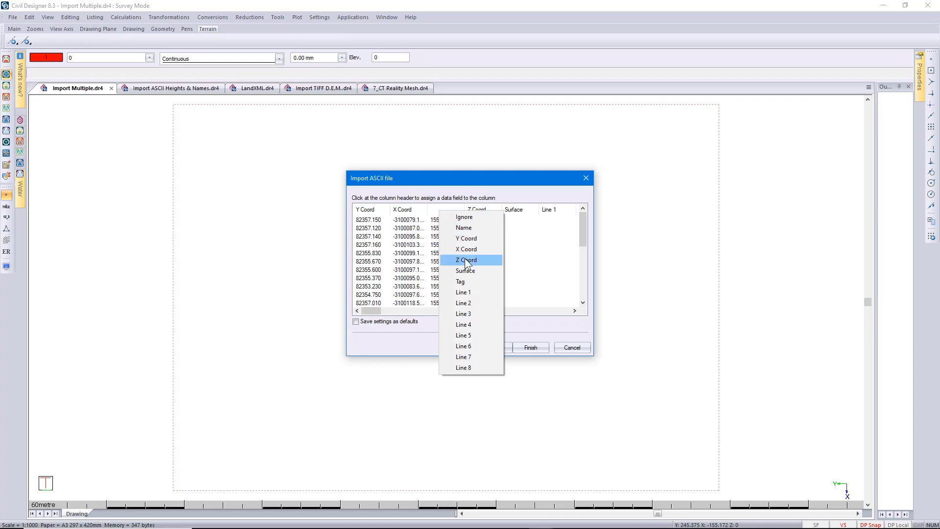
click(465, 257)
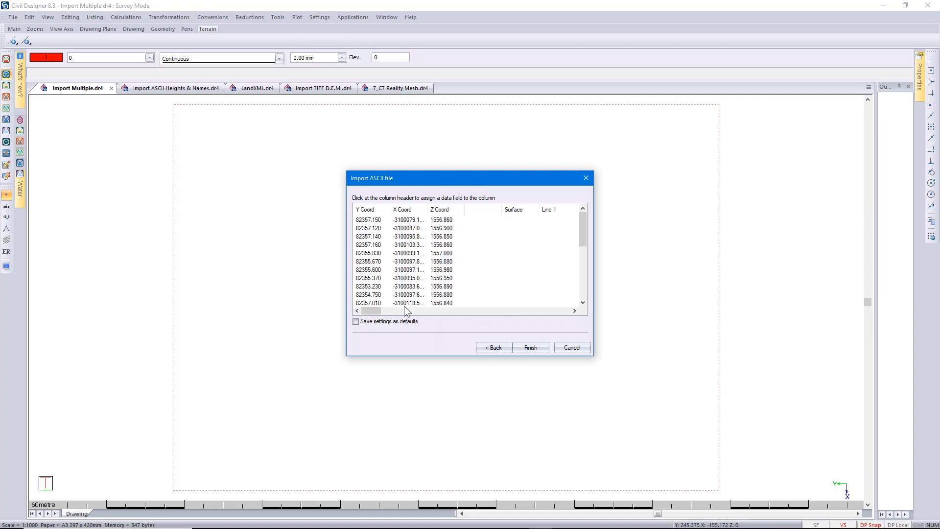
Save the column settings as defaults, confirm the data ranges and import the strip points onto Surface 1
click(384, 323)
click(529, 348)
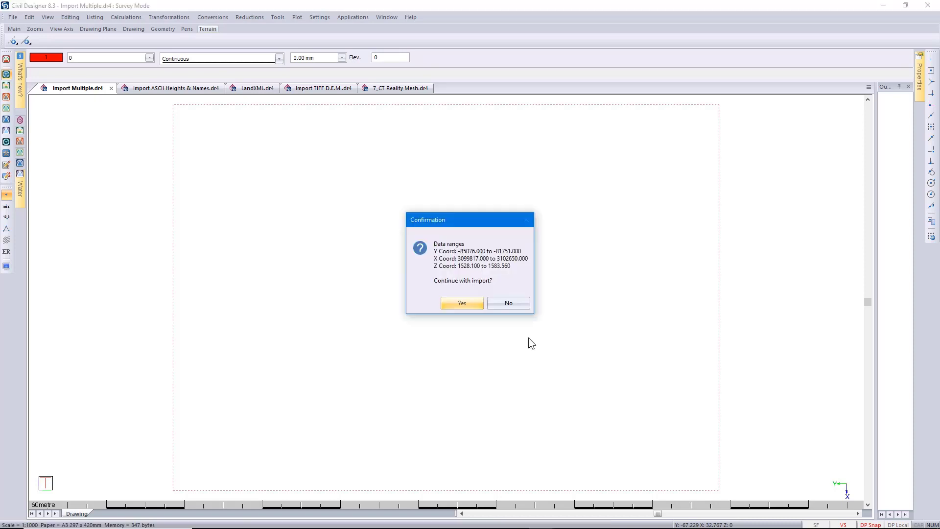
click(462, 303)
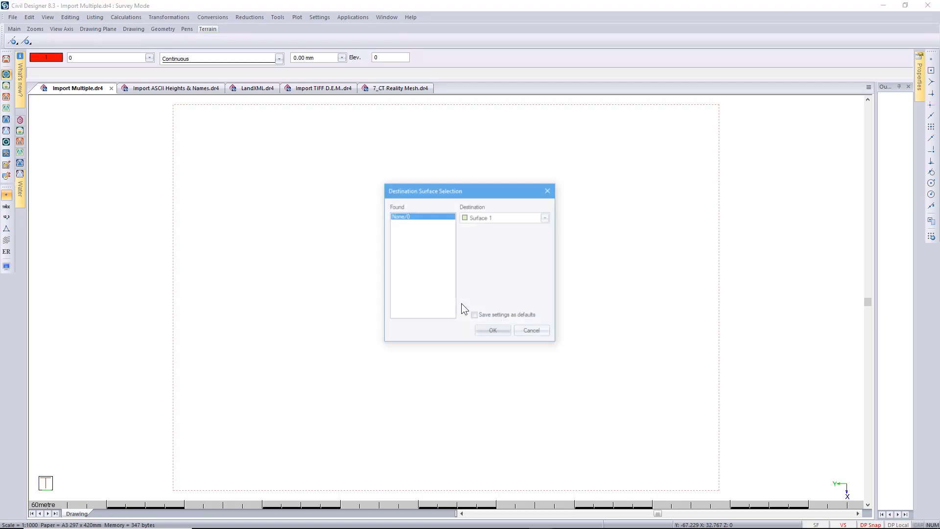
click(491, 331)
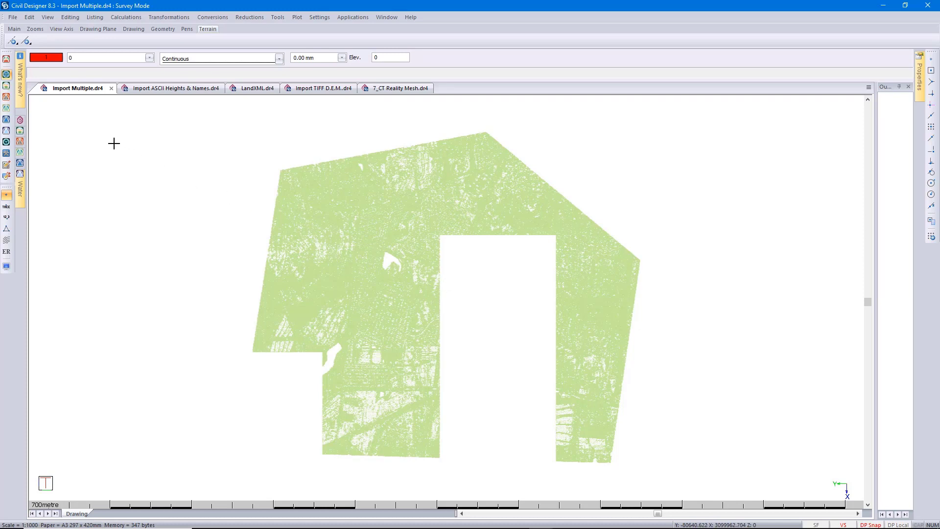
Start another multiple-file ASCII YXZ import, accept the same-format condition and list all file types in the Survey Data folder
click(13, 18)
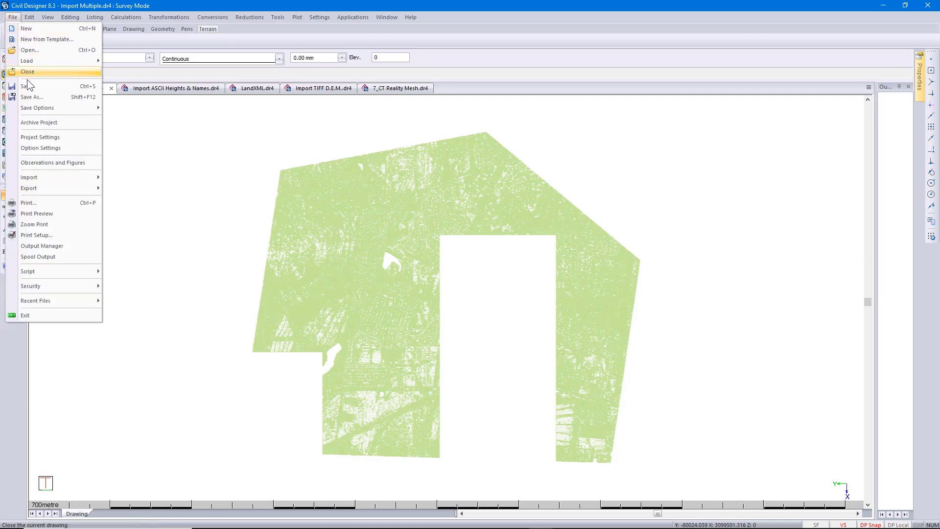
mouse_move(54, 182)
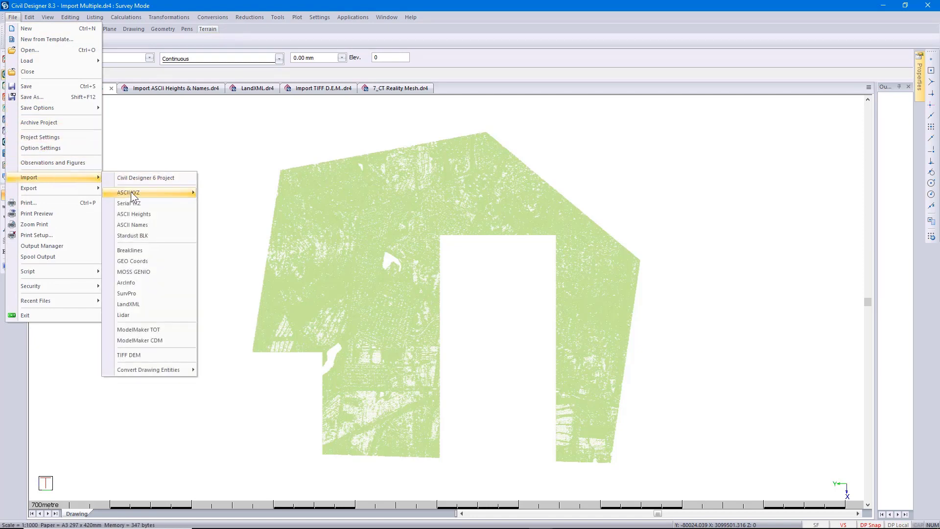
mouse_move(134, 194)
click(221, 202)
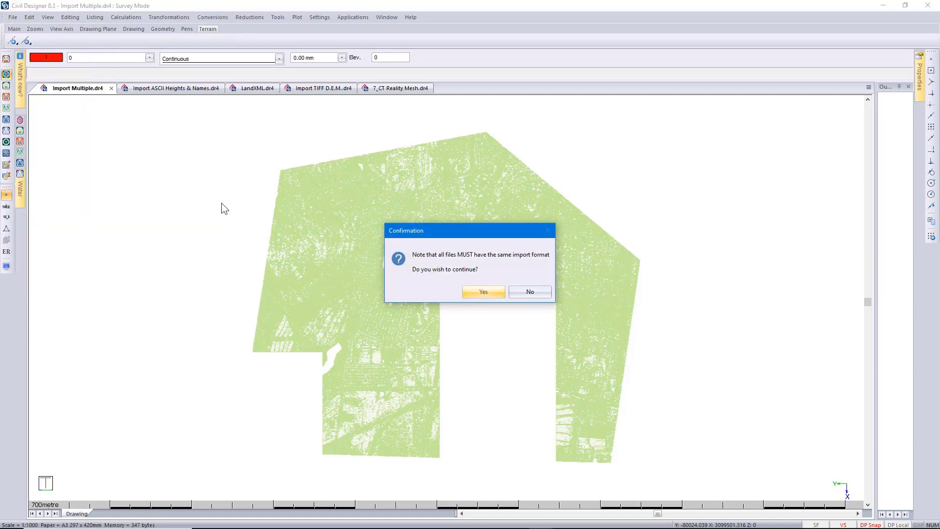
click(478, 292)
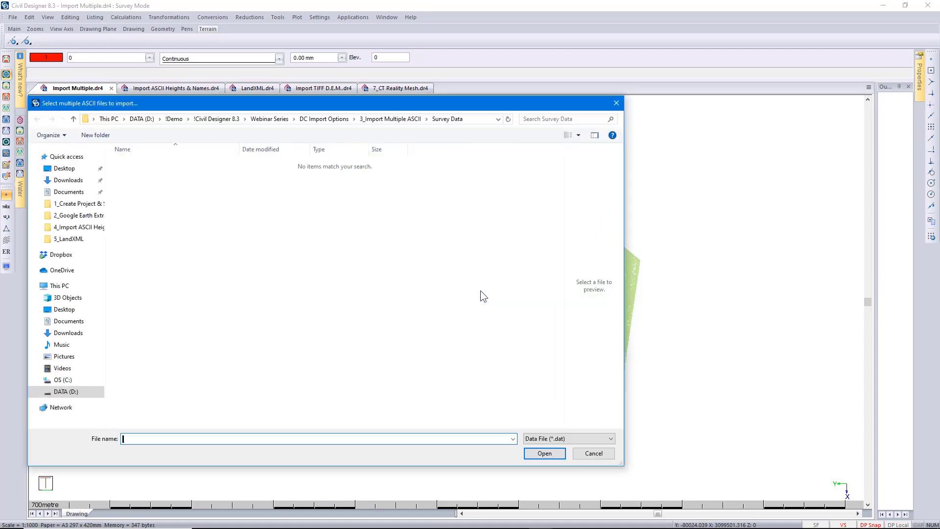
click(550, 439)
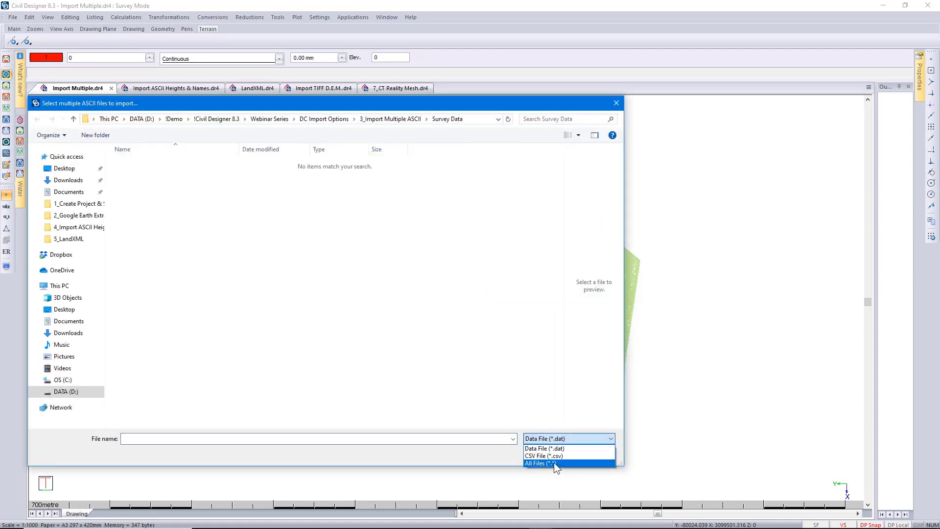
click(554, 462)
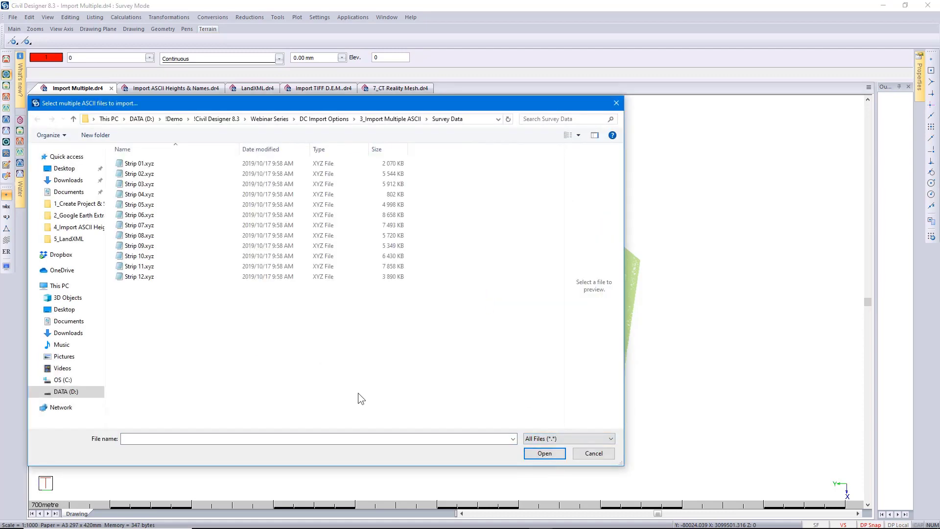
Select Strip 07.xyz, Strip 09.xyz and Strip 11.xyz together and open them for import
click(168, 227)
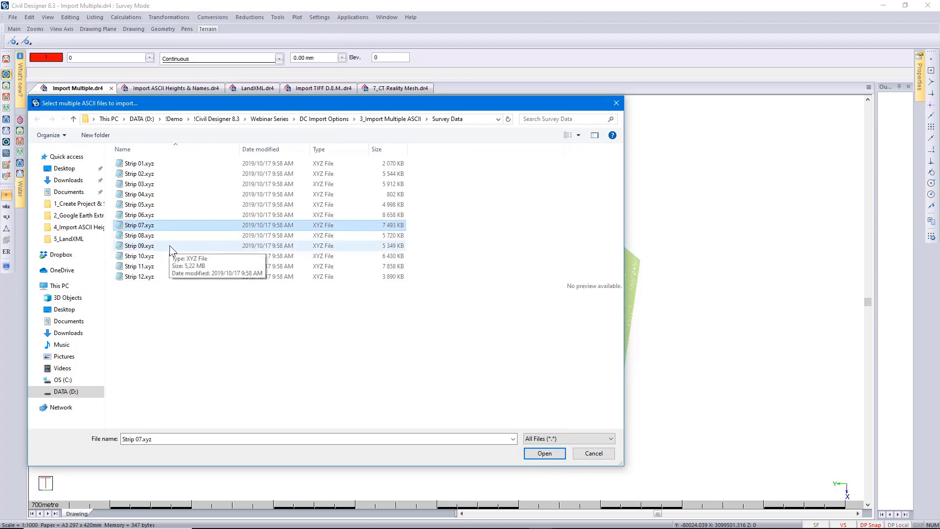
ctrl+click(170, 245)
ctrl+click(169, 266)
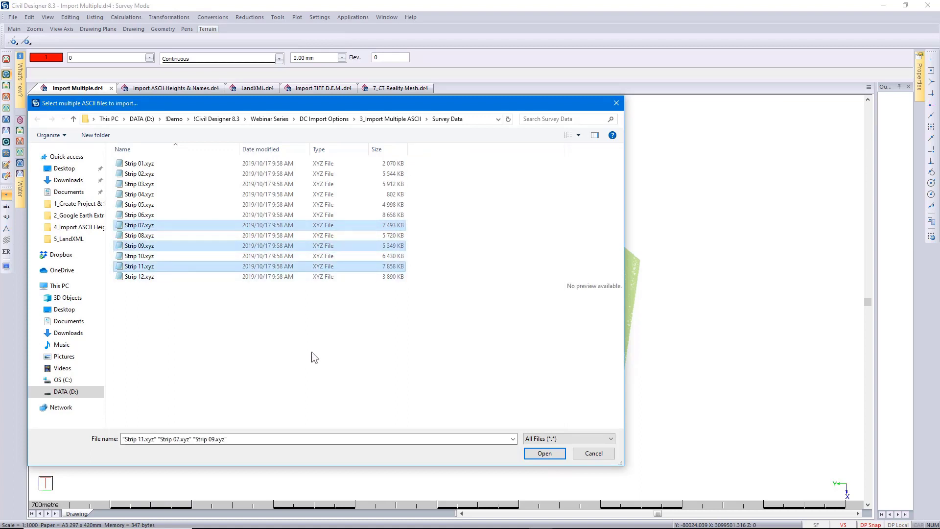
click(532, 453)
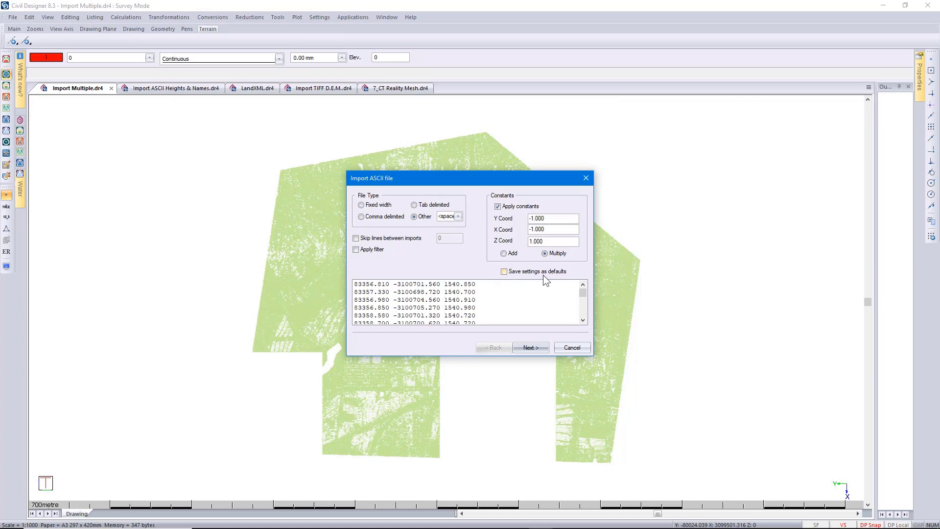
Accept the default constants, column assignments and data ranges, and import the remaining strips onto Surface 2
click(533, 349)
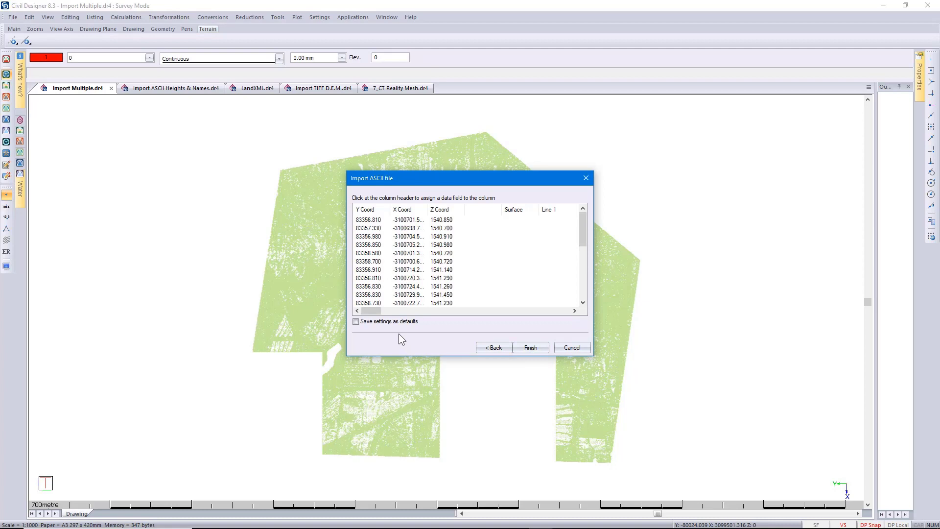
click(532, 346)
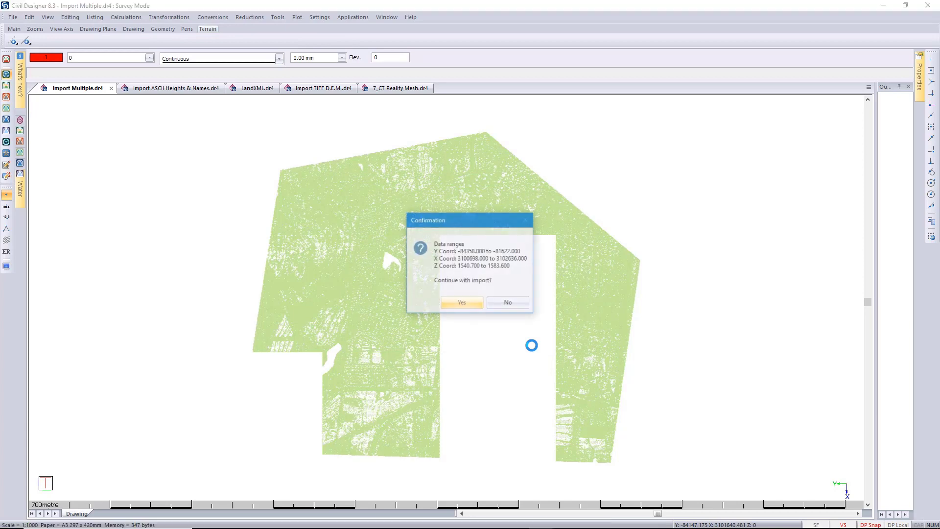
click(462, 303)
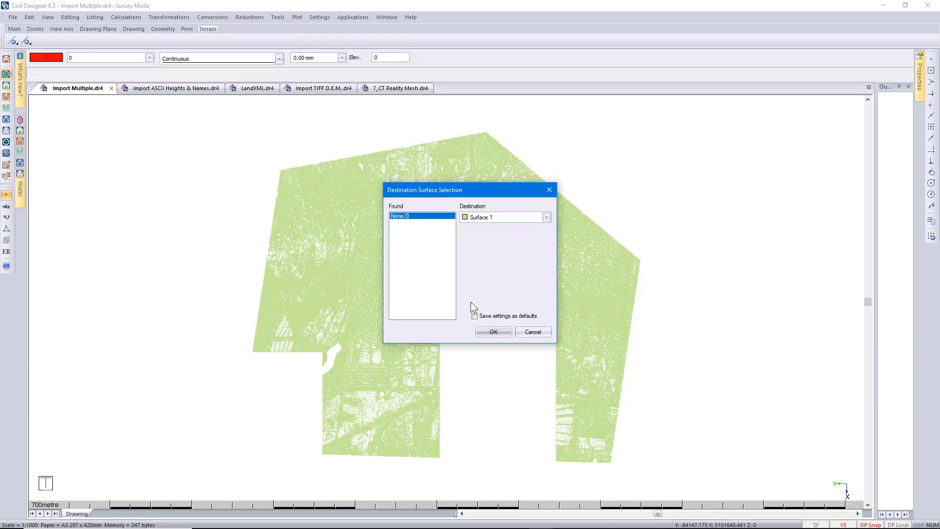
click(479, 216)
click(481, 236)
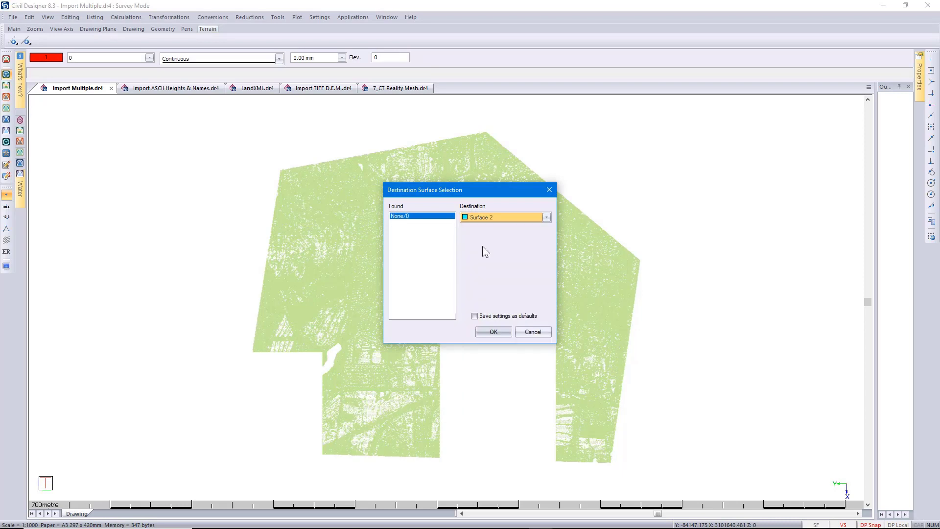
click(493, 331)
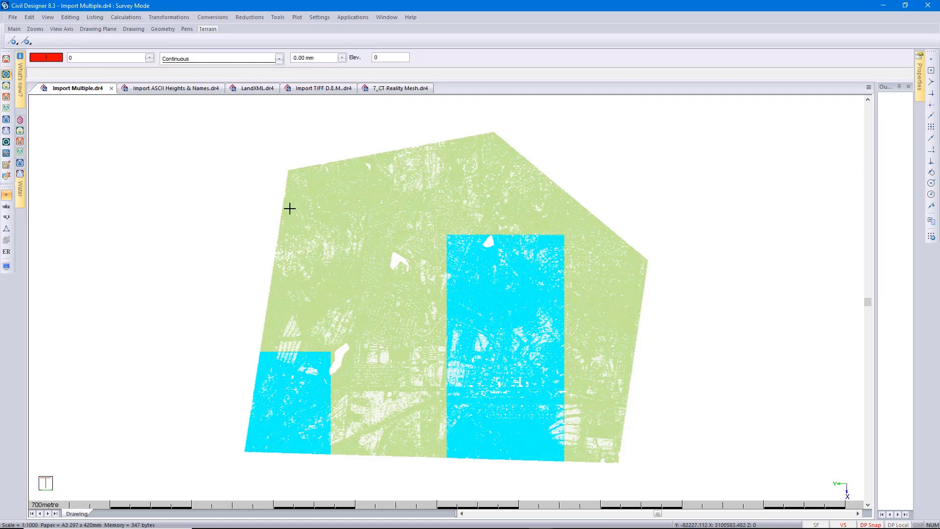
Close the Import Multiple.dr4 drawing without saving the drawing or its DTM changes
click(111, 88)
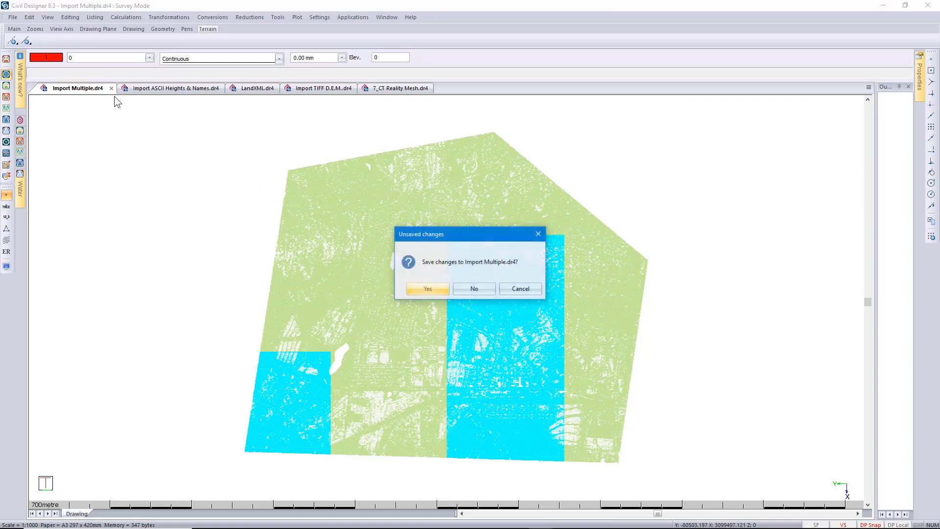
click(466, 287)
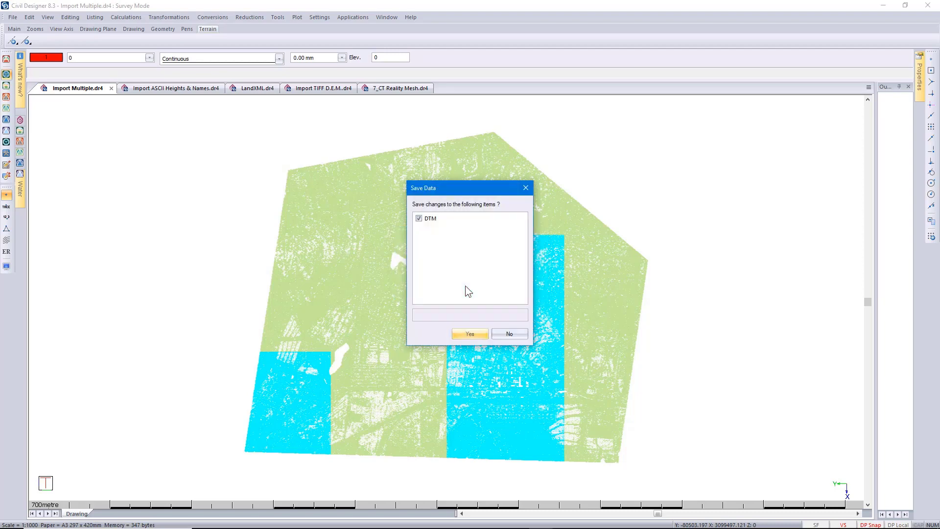
click(509, 334)
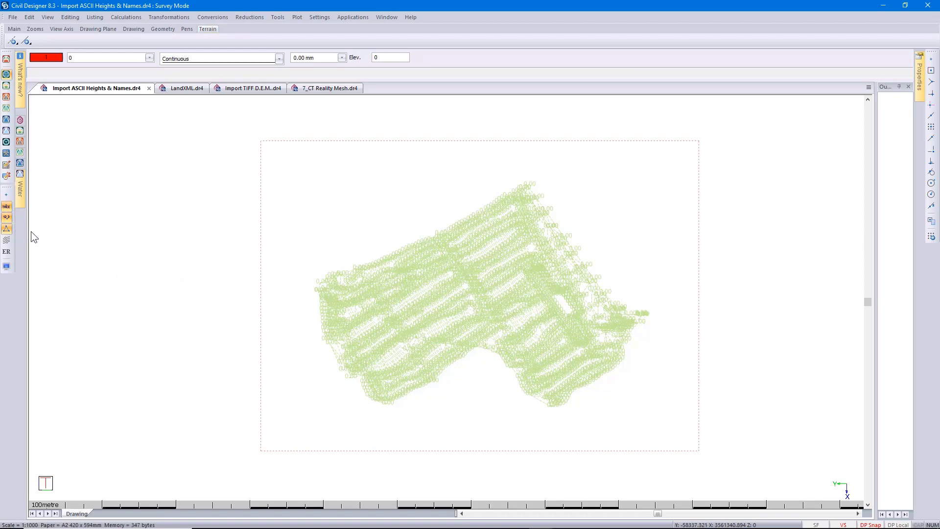
Start an ASCII Heights import into Import ASCII Heights & Names.dr4 and open PHASE 1 Heights.csv
scroll(445, 296, up, 2)
scroll(446, 296, up, 2)
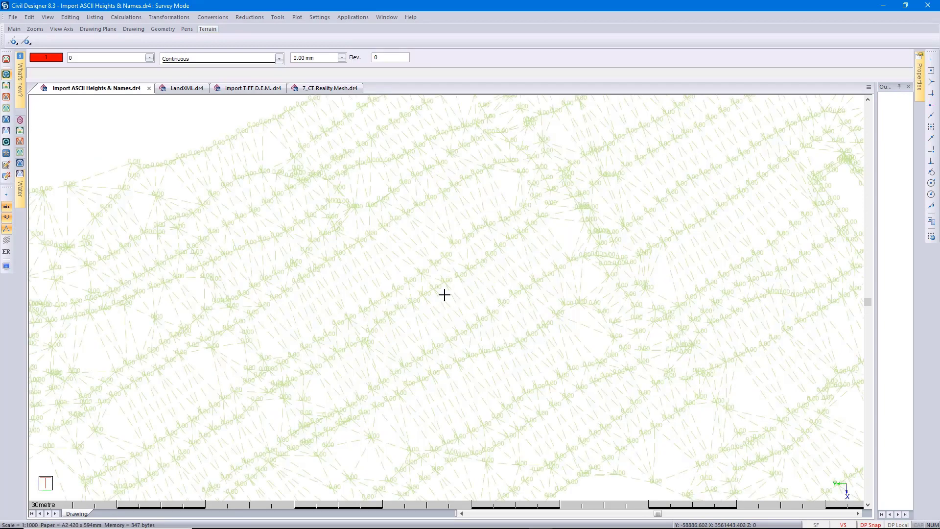
scroll(444, 294, down, 3)
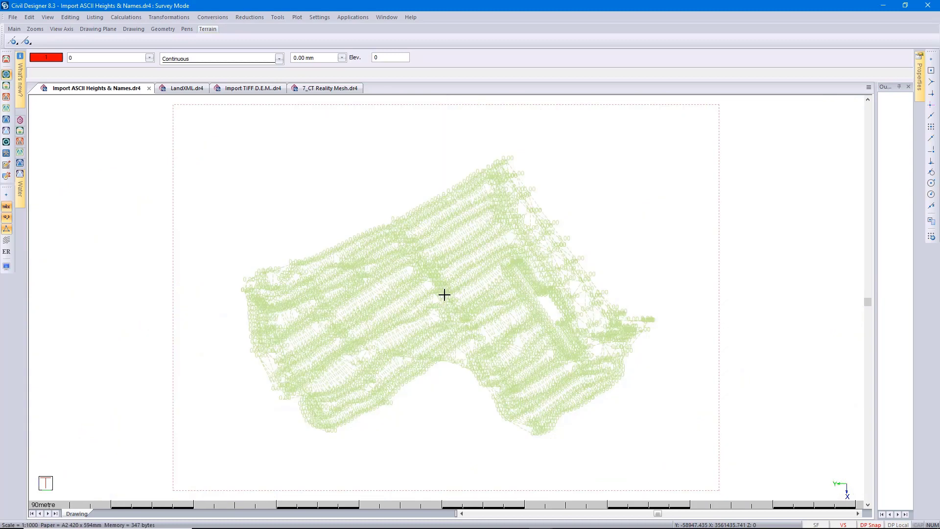
click(11, 18)
mouse_move(46, 178)
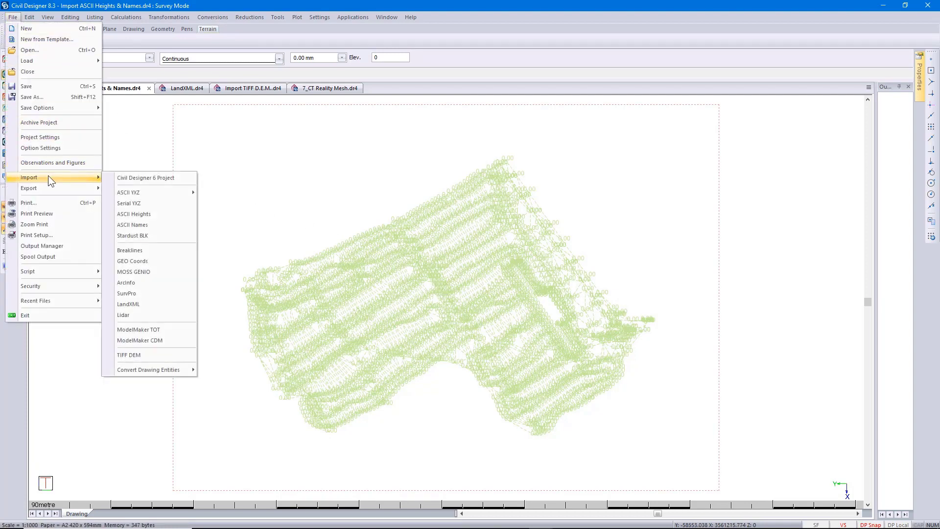
click(134, 215)
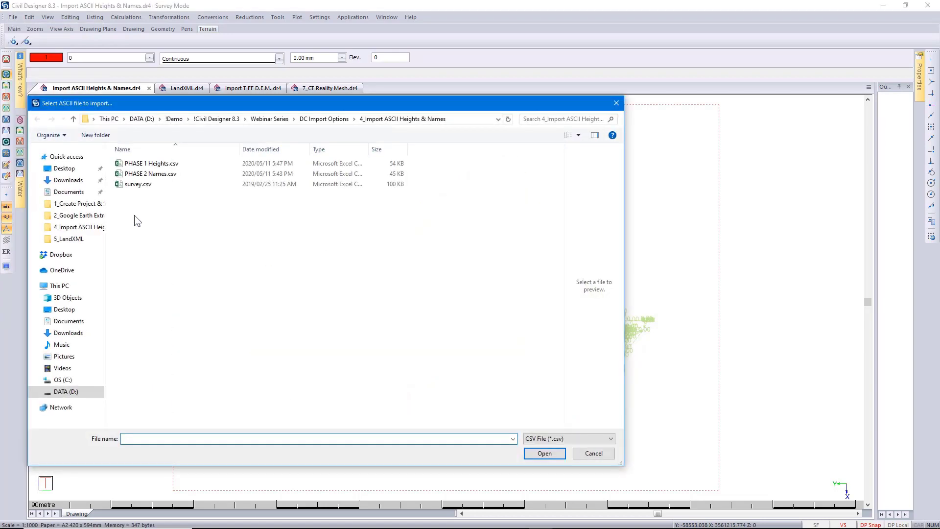
click(150, 164)
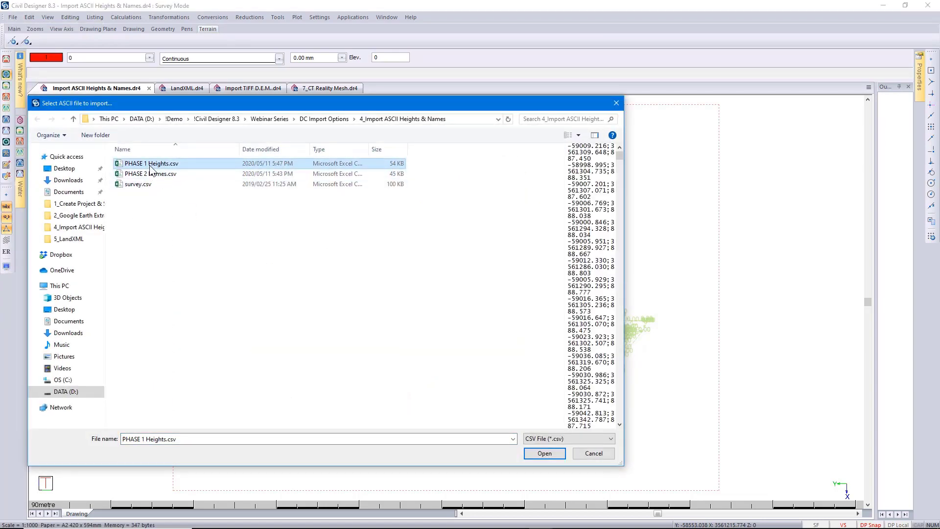
click(530, 453)
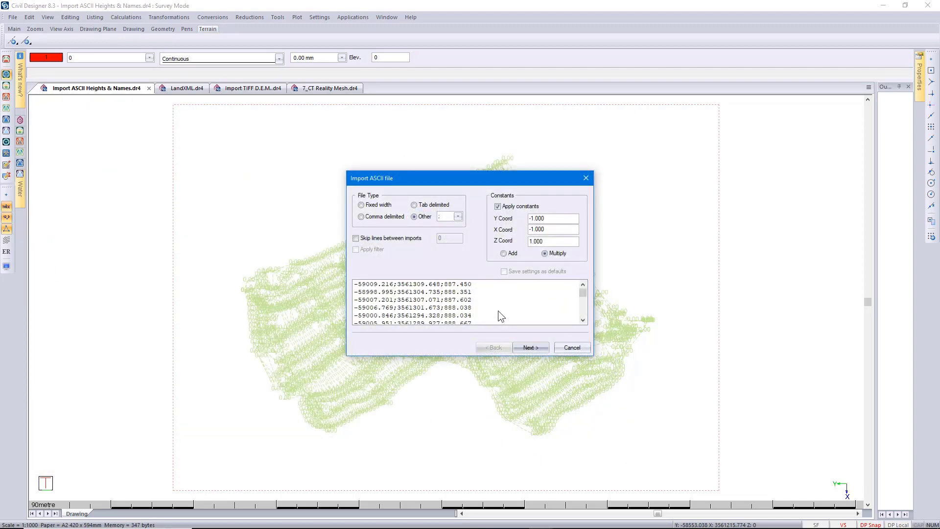
Turn off the applied constants, keep the Y, X and Z Coord column assignments and finish importing the heights
click(498, 207)
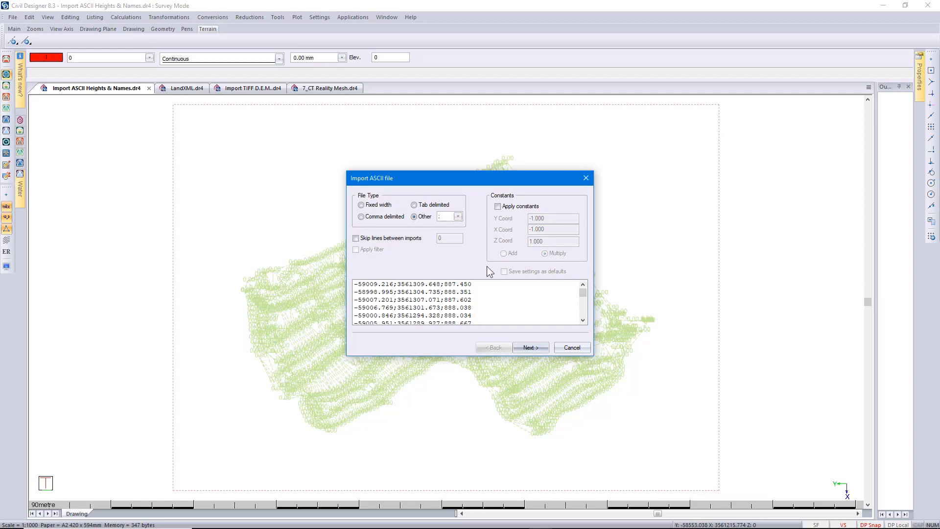
click(534, 350)
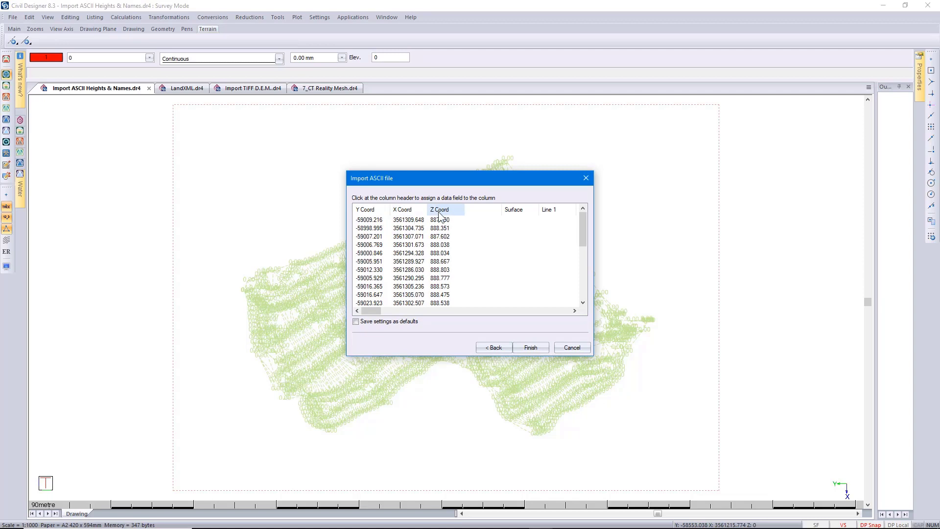
click(530, 348)
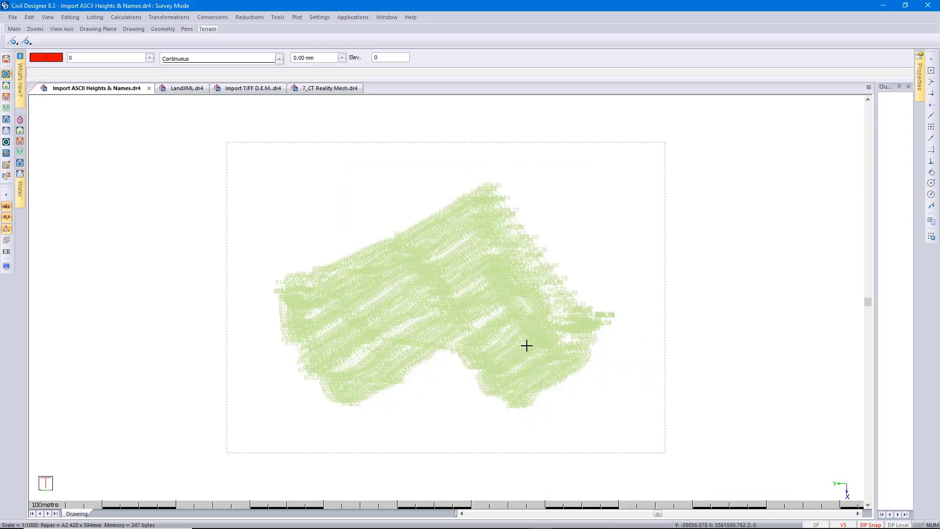
Check the imported point heights, and turn on height shading for Surface 1 with autoscaled height ranges
scroll(432, 312, up, 5)
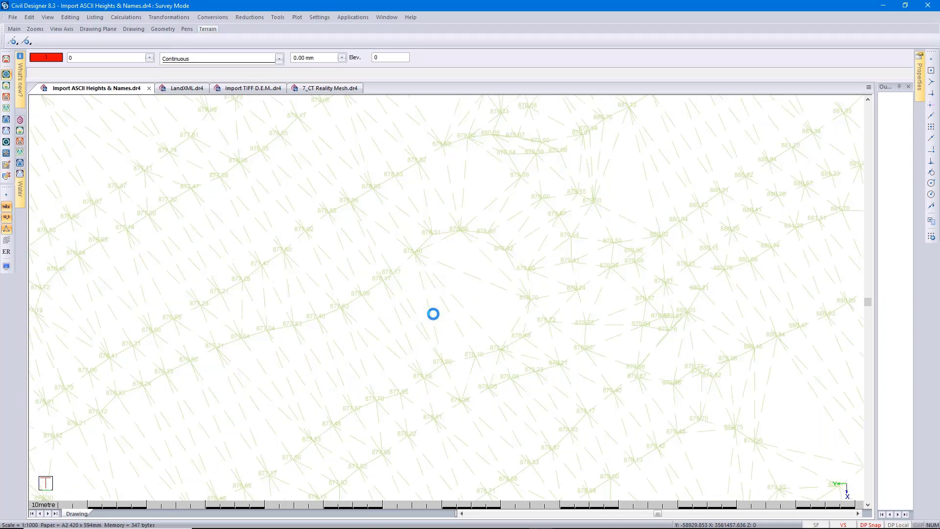
scroll(445, 297, up, 2)
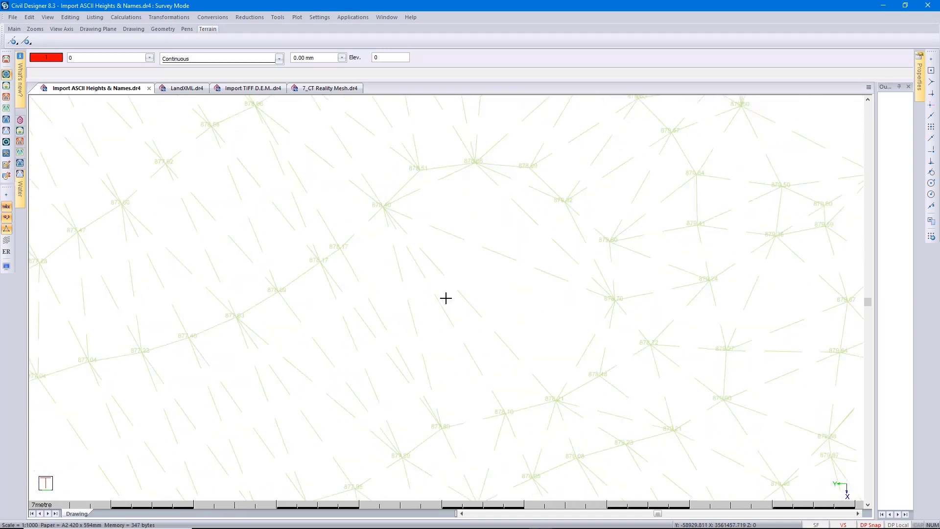
scroll(446, 298, down, 3)
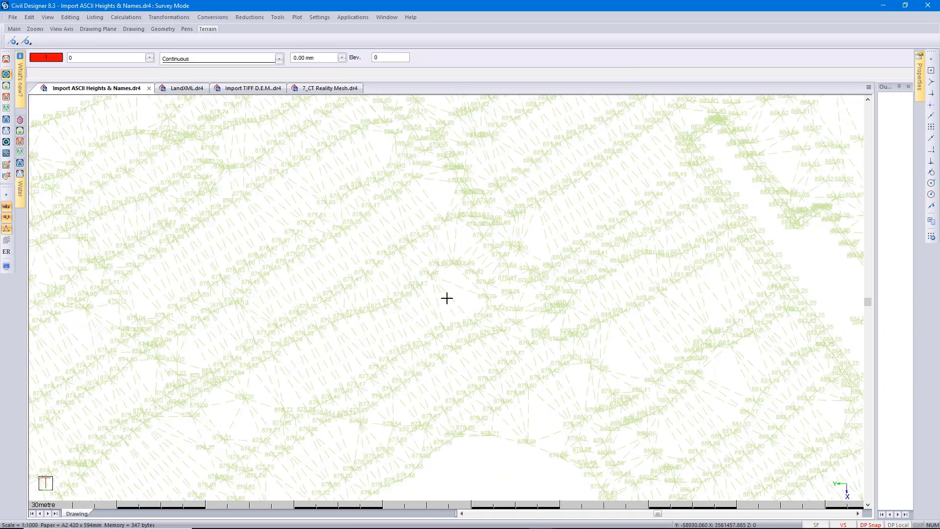
scroll(446, 298, down, 3)
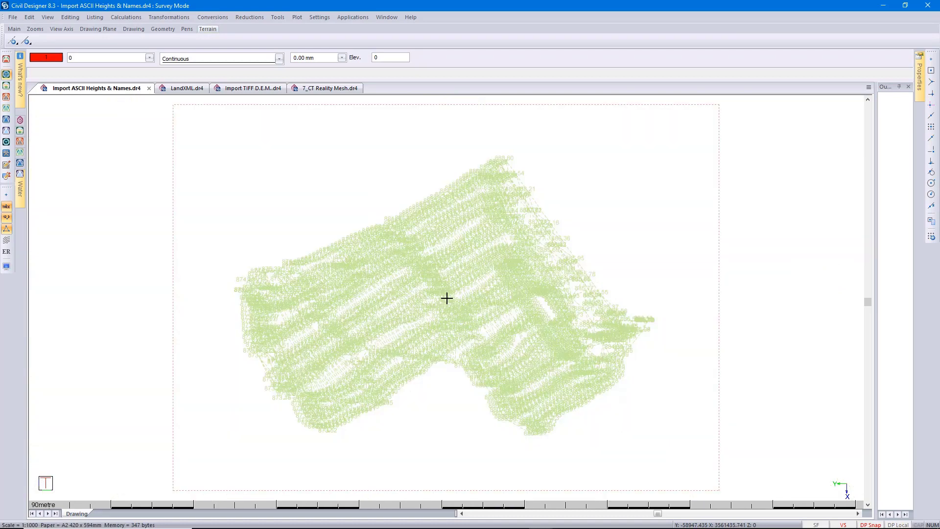
click(7, 267)
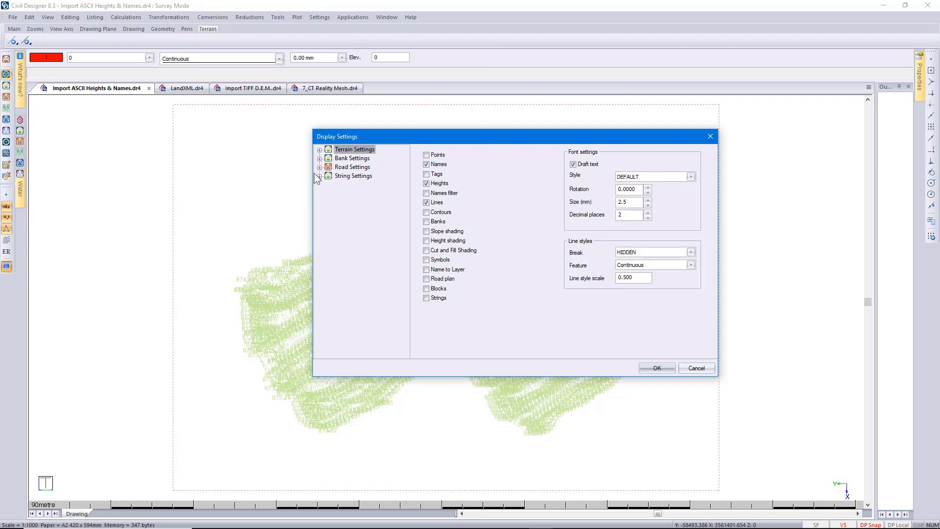
click(319, 149)
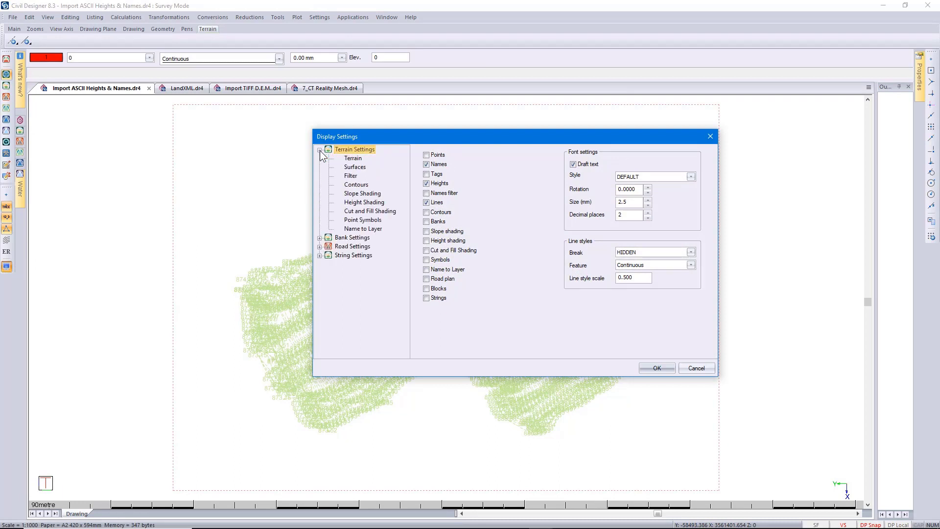
click(366, 203)
click(422, 154)
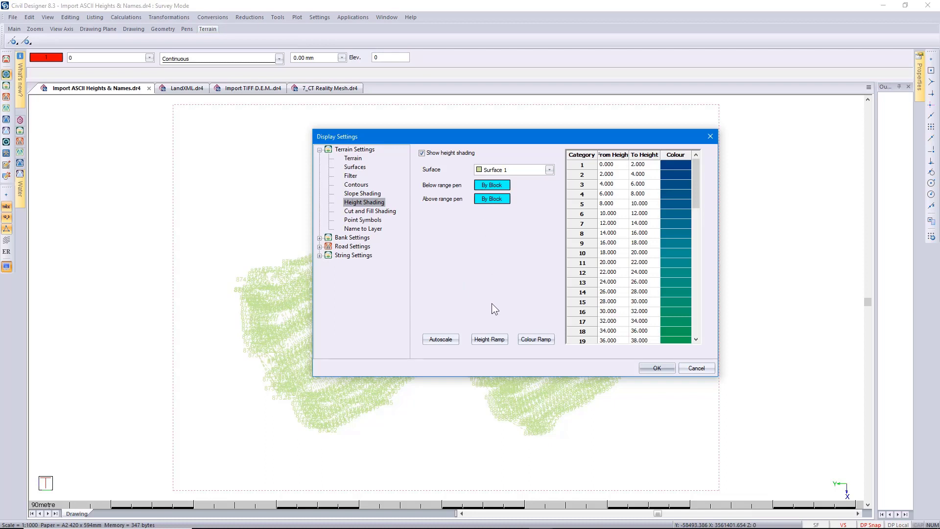
click(448, 337)
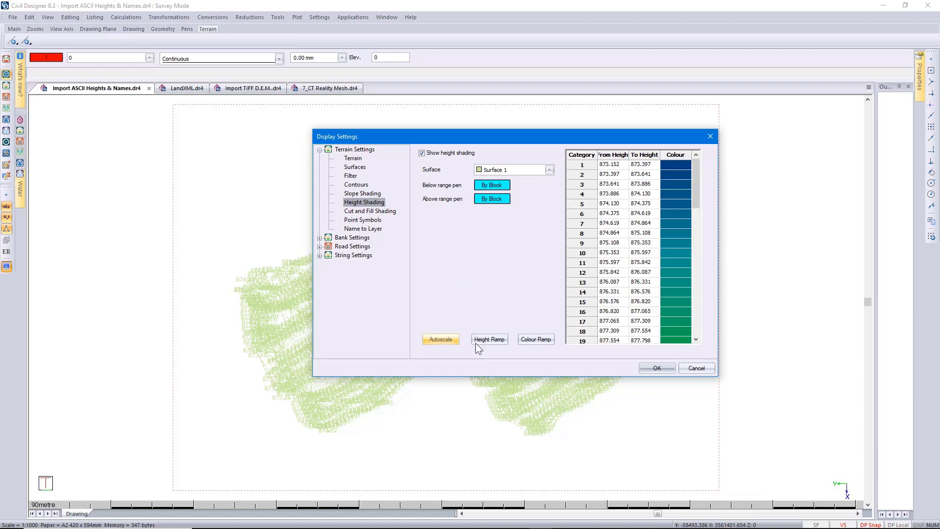
click(655, 367)
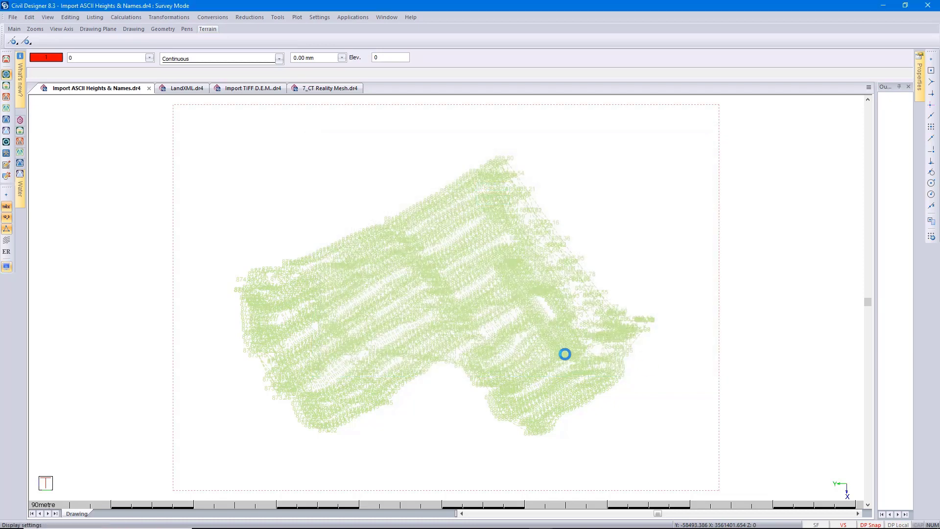
Turn off the point heights and Surface 1's height shading, leaving only the triangulation lines and point names displayed
click(6, 217)
click(7, 219)
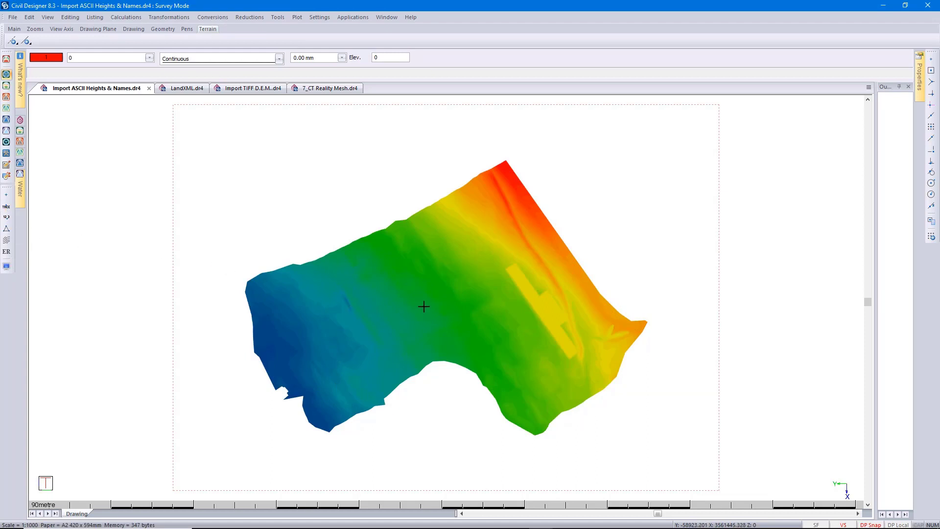
click(6, 267)
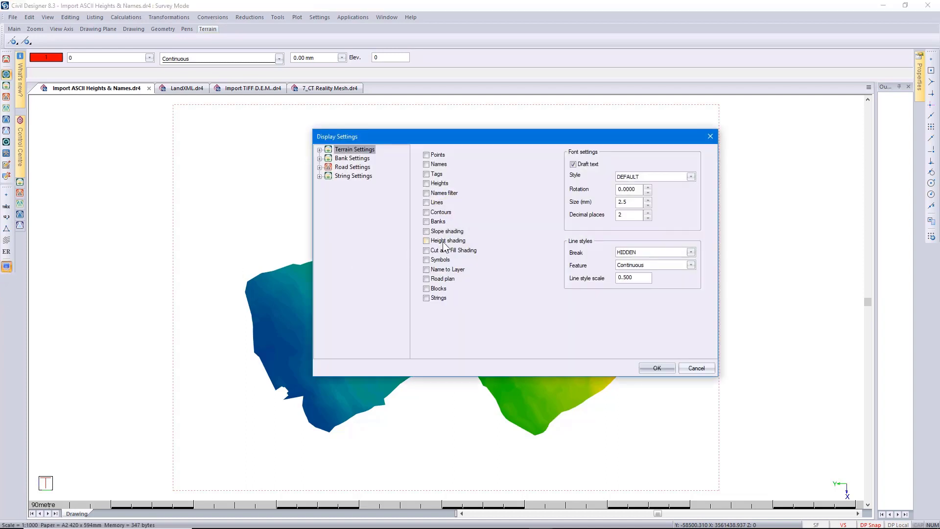
click(650, 368)
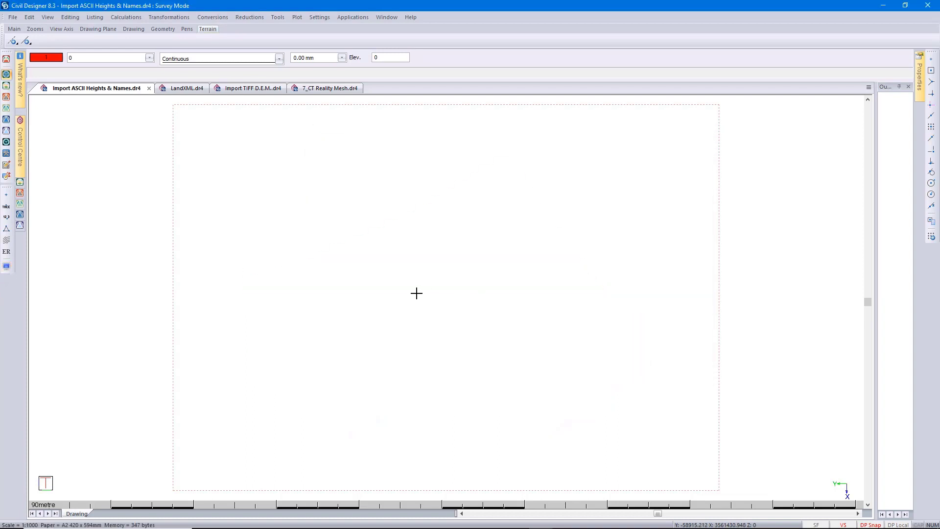
click(7, 229)
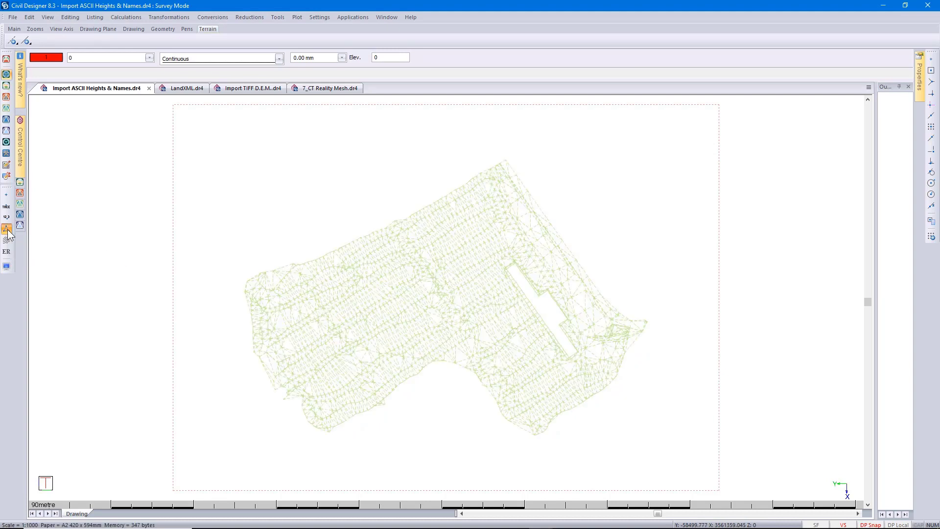
click(5, 206)
Start an ASCII Names import into the existing terrain and open PHASE 2 Names.csv
click(14, 17)
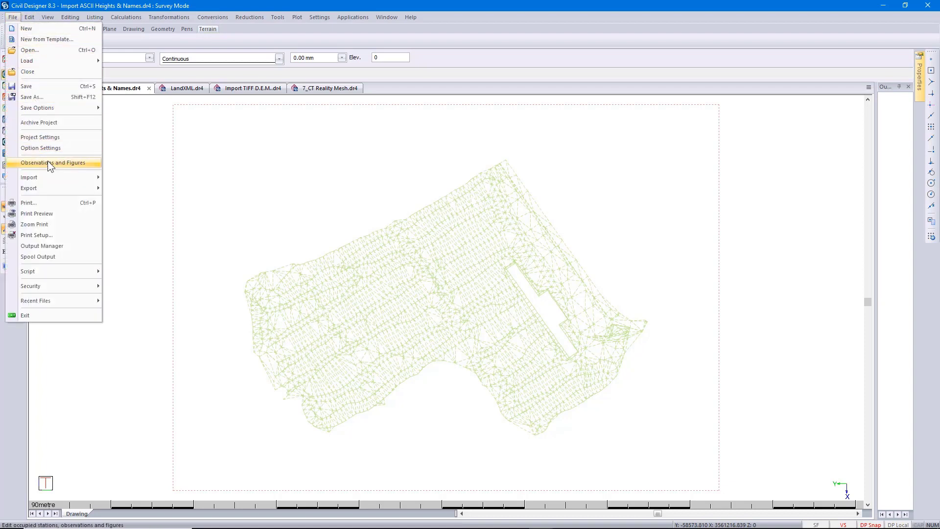
mouse_move(60, 178)
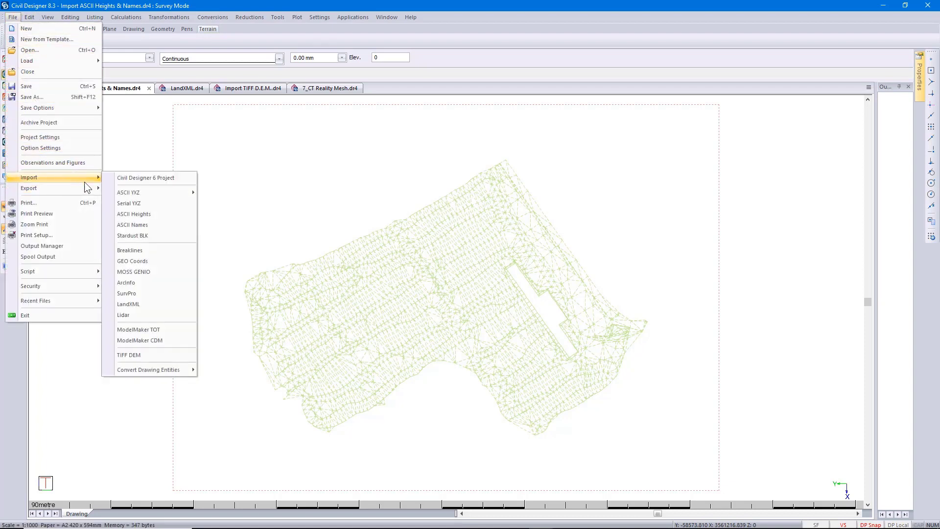
click(158, 224)
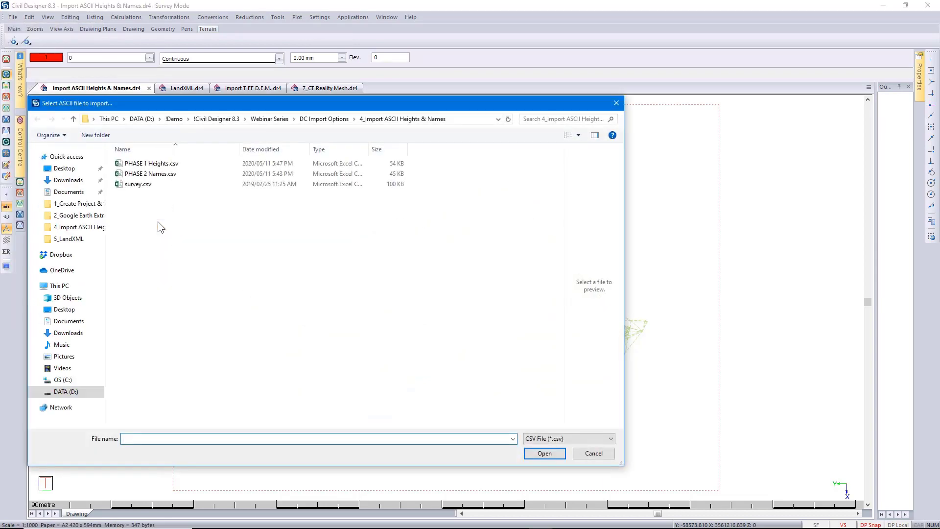
click(149, 174)
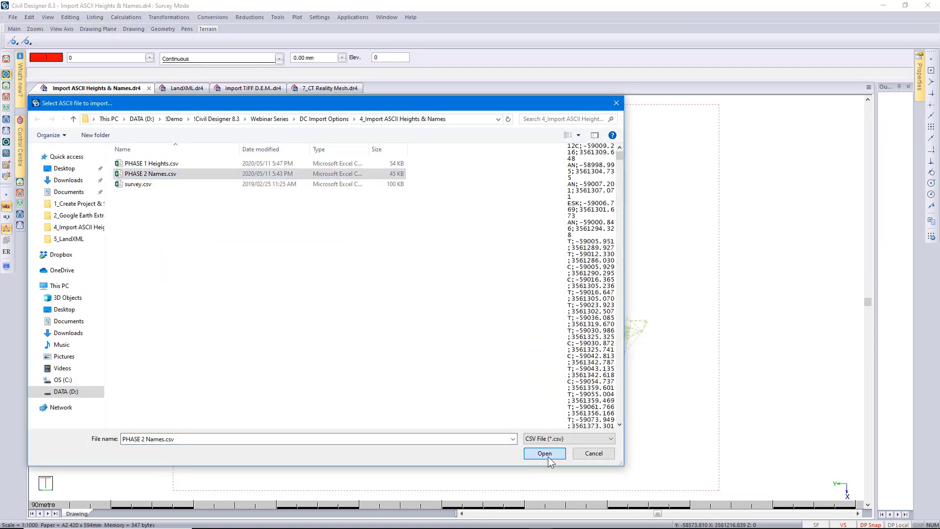
click(546, 453)
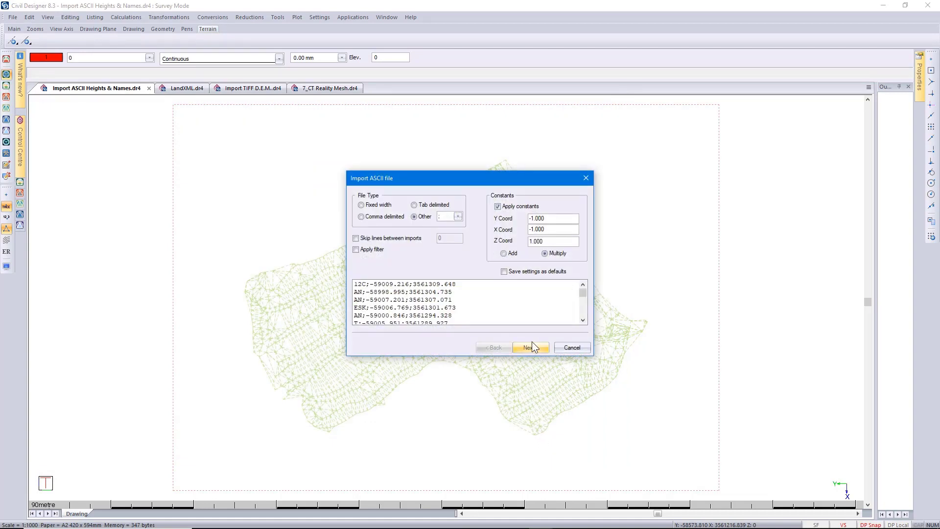
Turn off the applied constants, save the settings as defaults, assign the columns as Name, Y Coord and X Coord, and finish importing the names
click(498, 207)
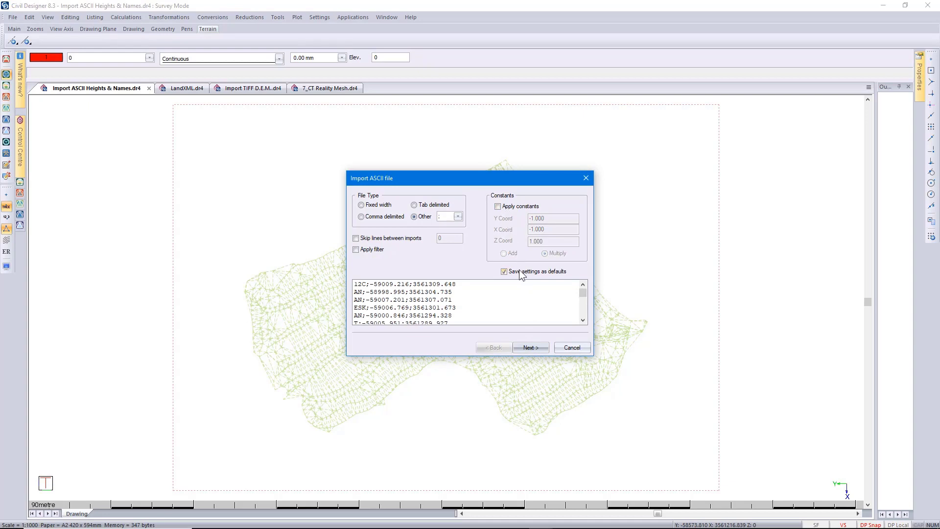
click(529, 345)
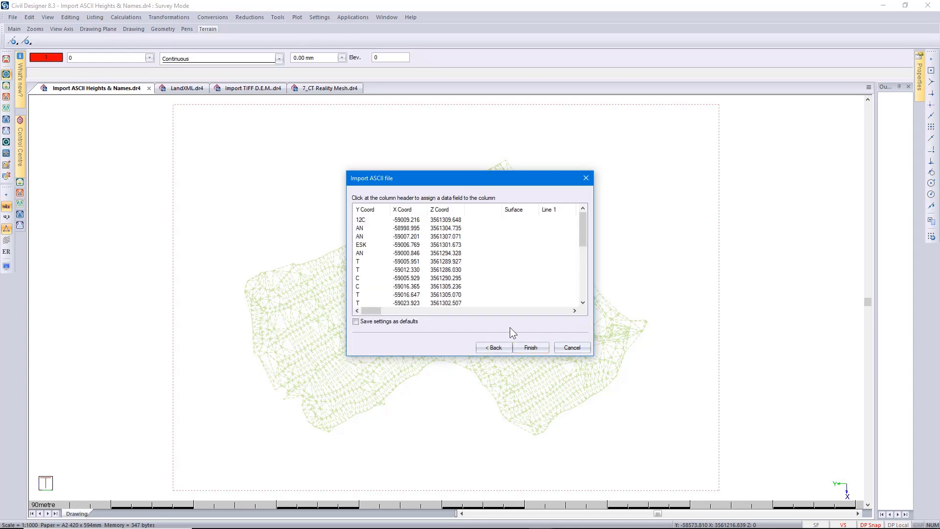
click(372, 210)
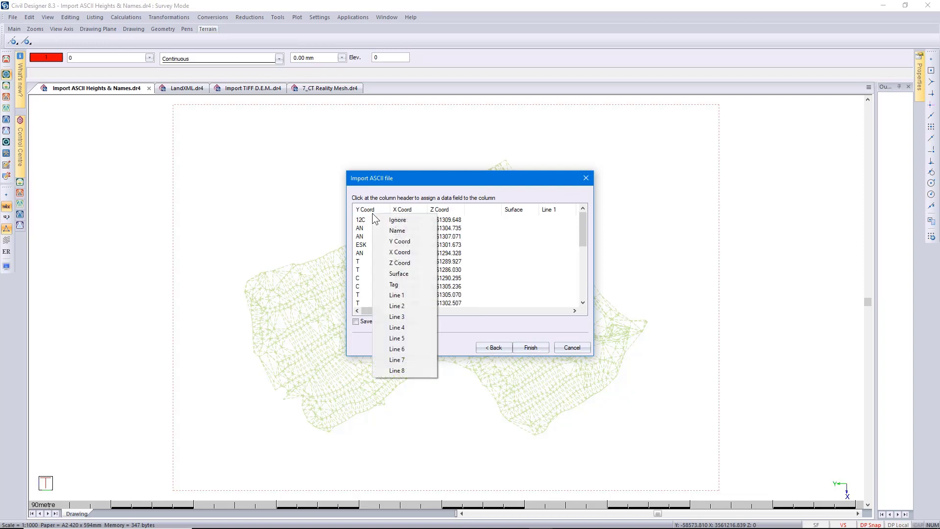
click(397, 230)
click(415, 211)
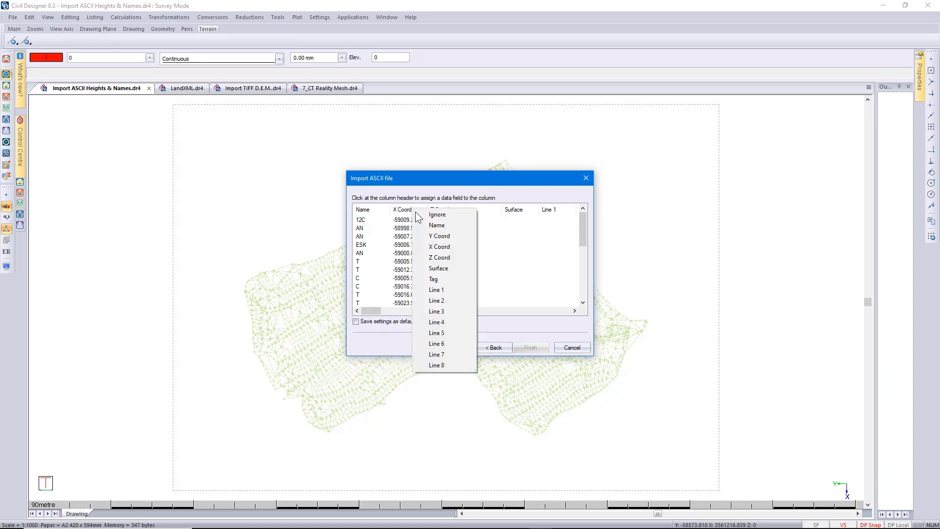
click(439, 236)
click(448, 212)
click(473, 250)
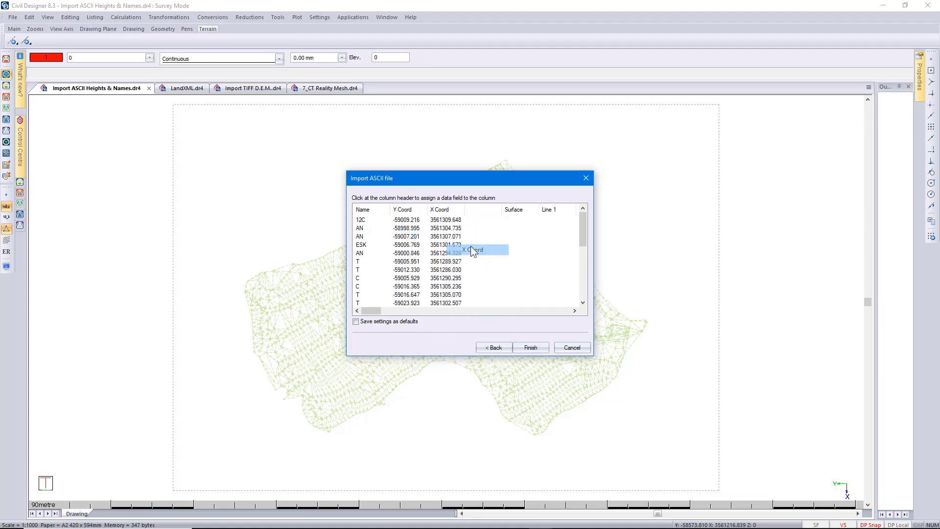
click(529, 348)
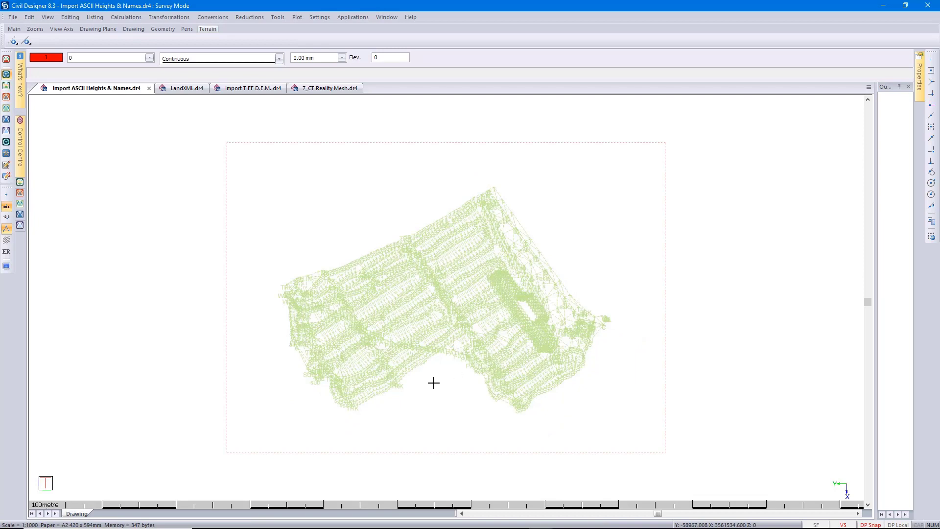
Hide the triangulation lines to check the imported point names, and close Import ASCII Heights & Names.dr4 without saving its changes
scroll(392, 368, up, 5)
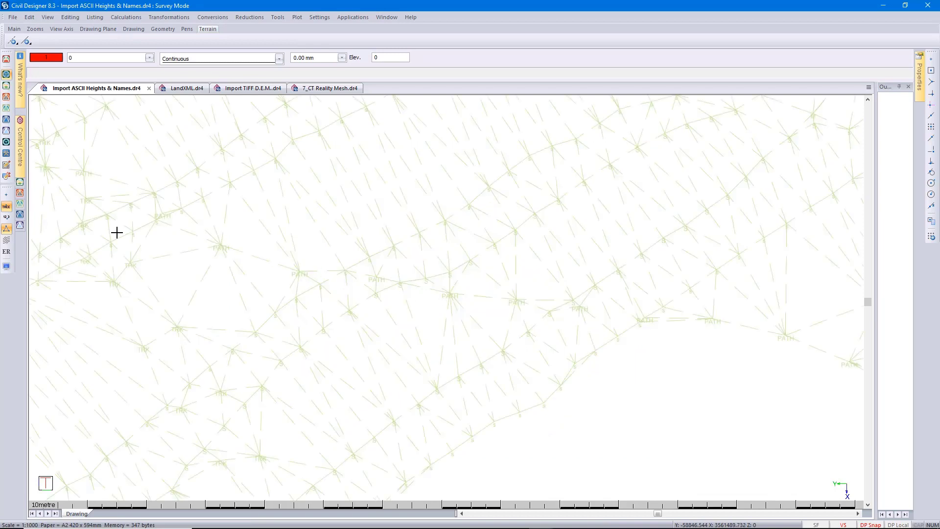
click(6, 228)
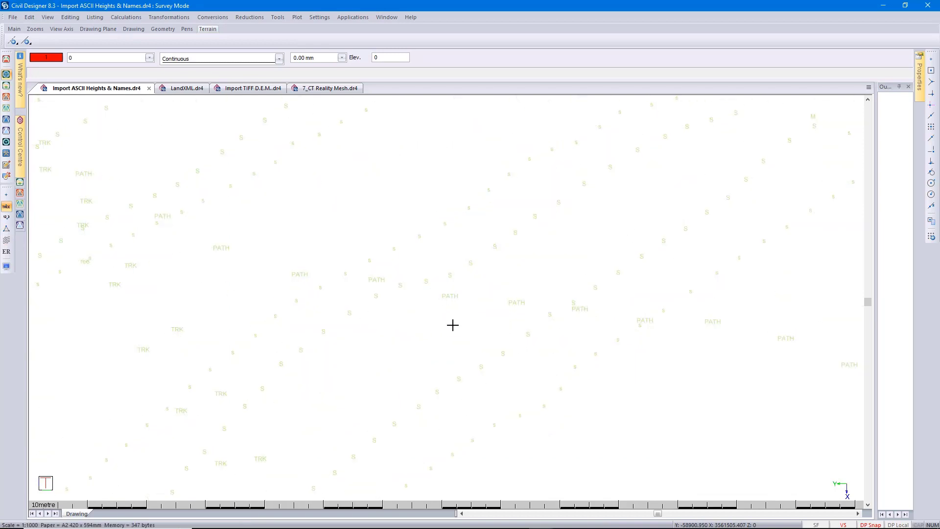
click(149, 88)
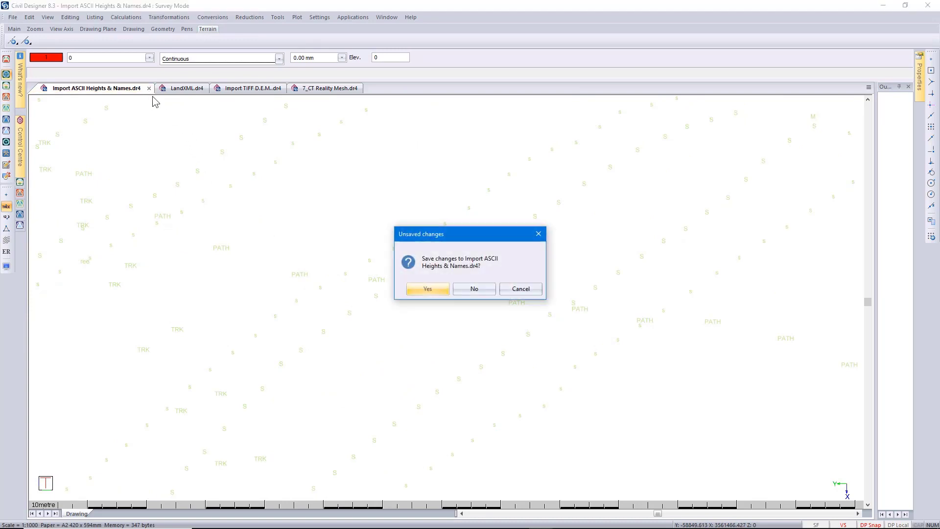
click(473, 289)
click(509, 334)
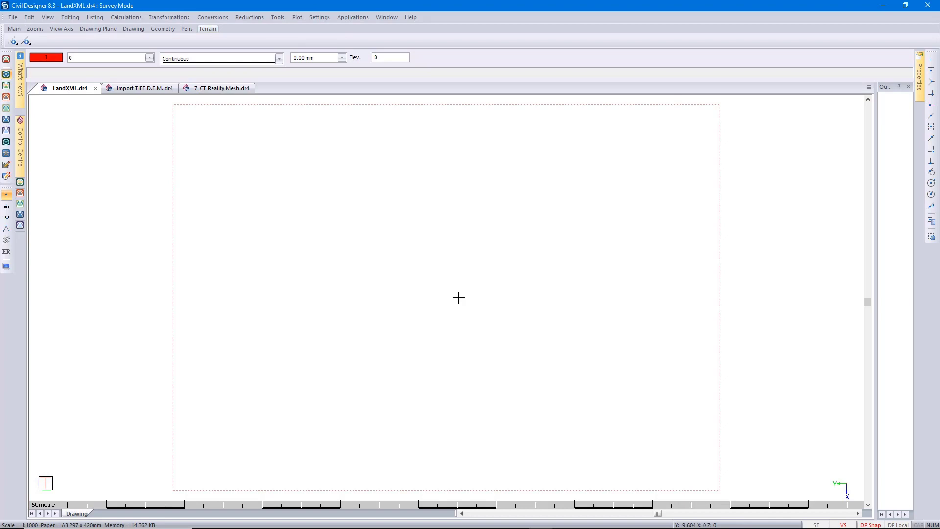
Check the Terrain, Sewer, Stormwater and Water files linked to LandXML.dr4 in its project settings
click(12, 18)
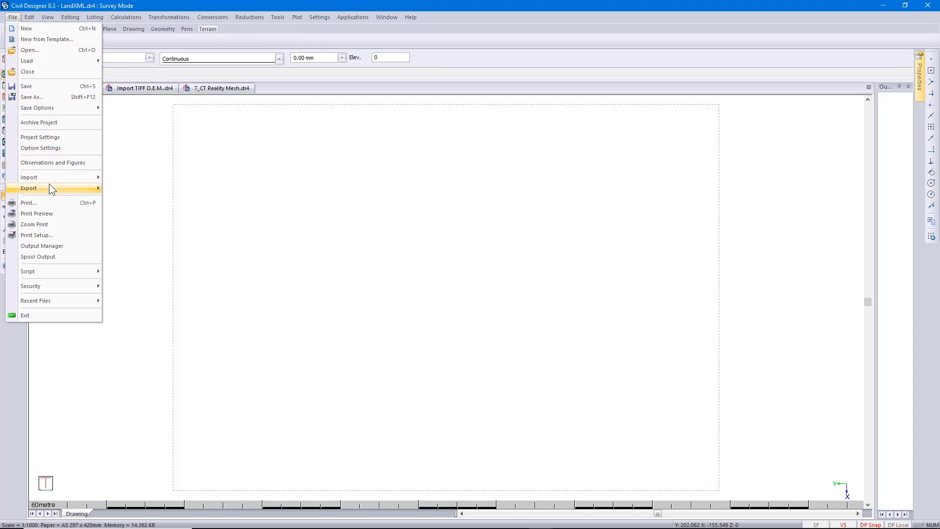
mouse_move(50, 187)
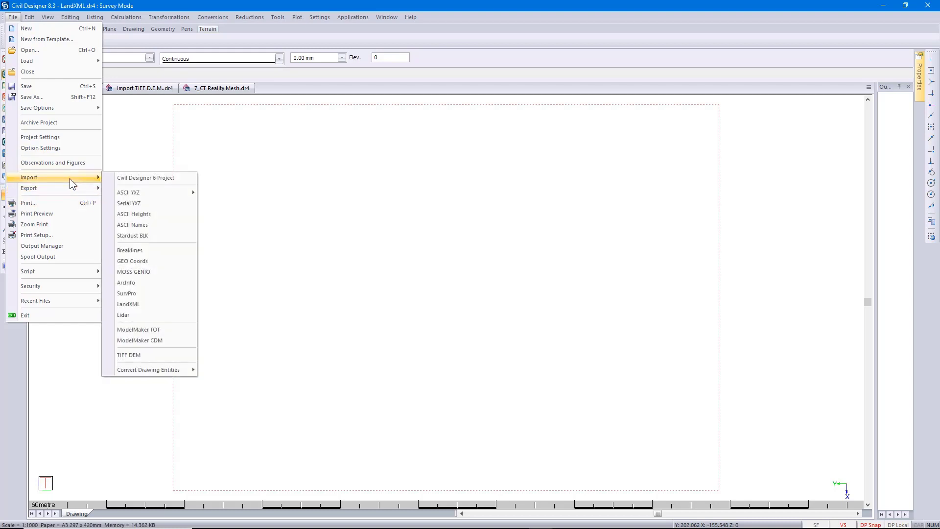
click(295, 94)
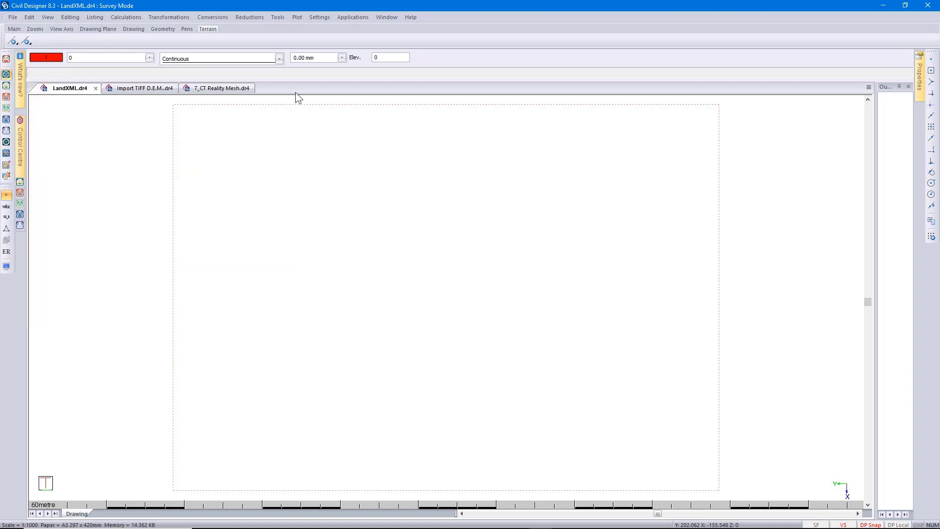
click(11, 20)
click(49, 139)
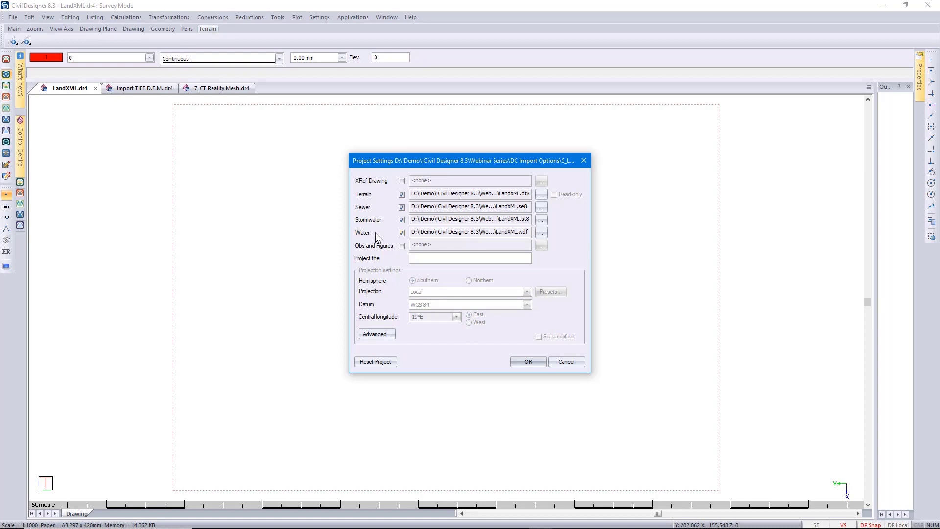
click(520, 361)
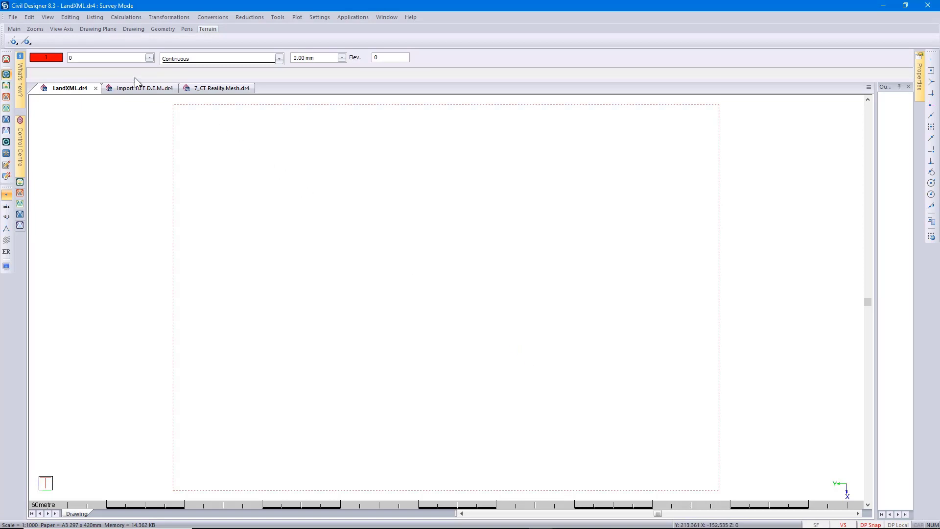
Start a LandXML import into LandXML.dr4 and open LandXML.xml from the 5_LandXML folder
click(12, 17)
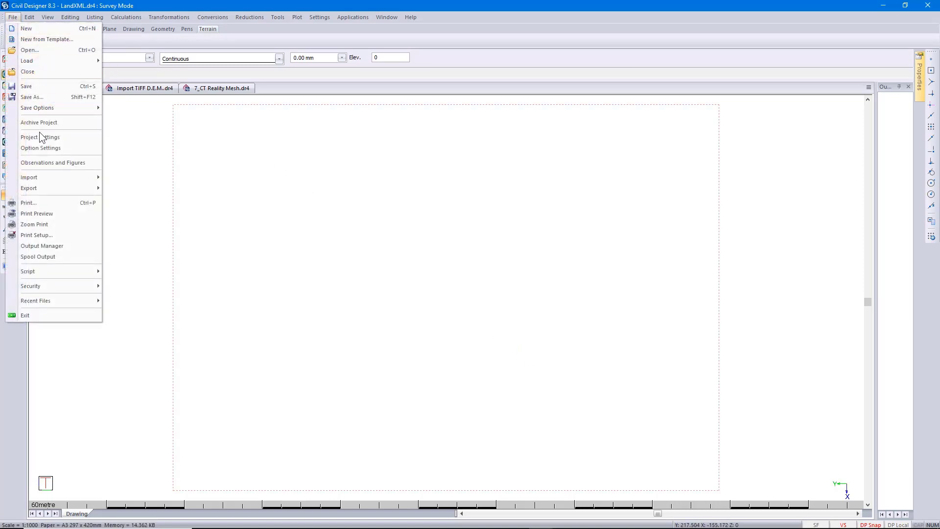
mouse_move(57, 181)
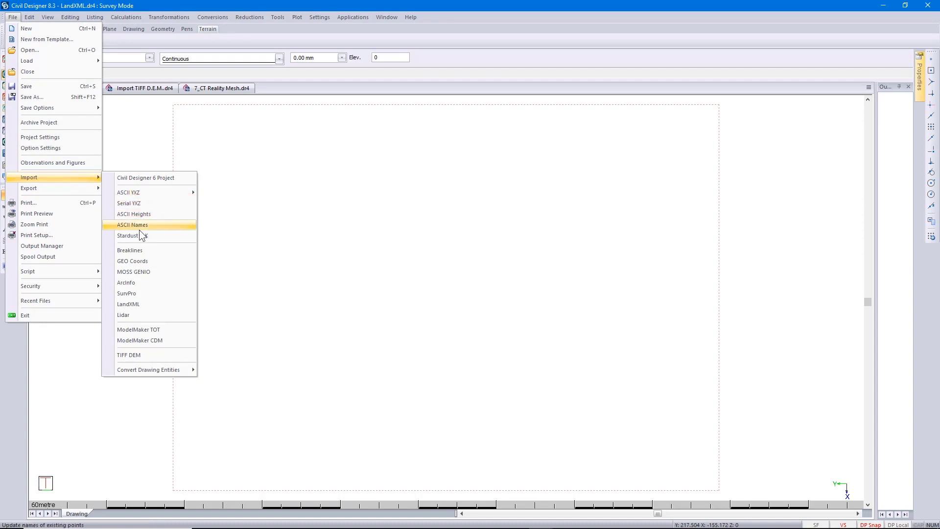
click(155, 302)
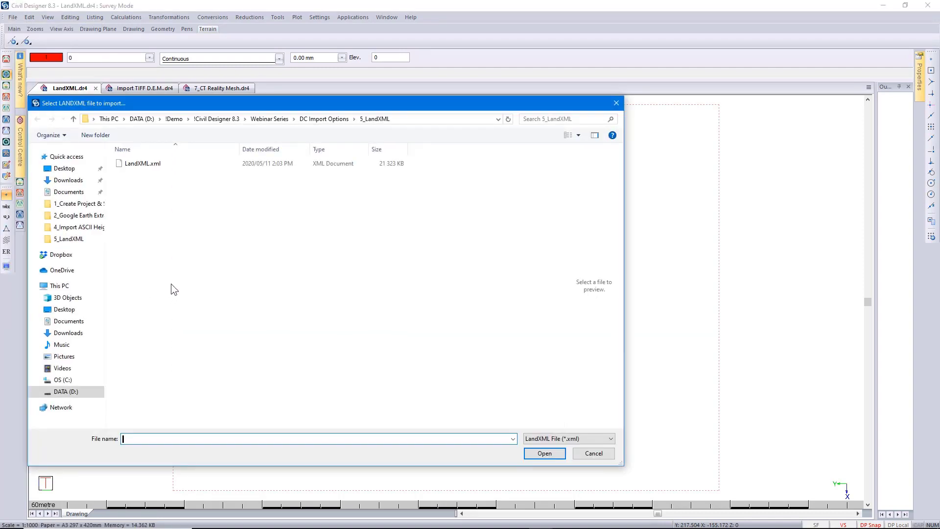
click(145, 161)
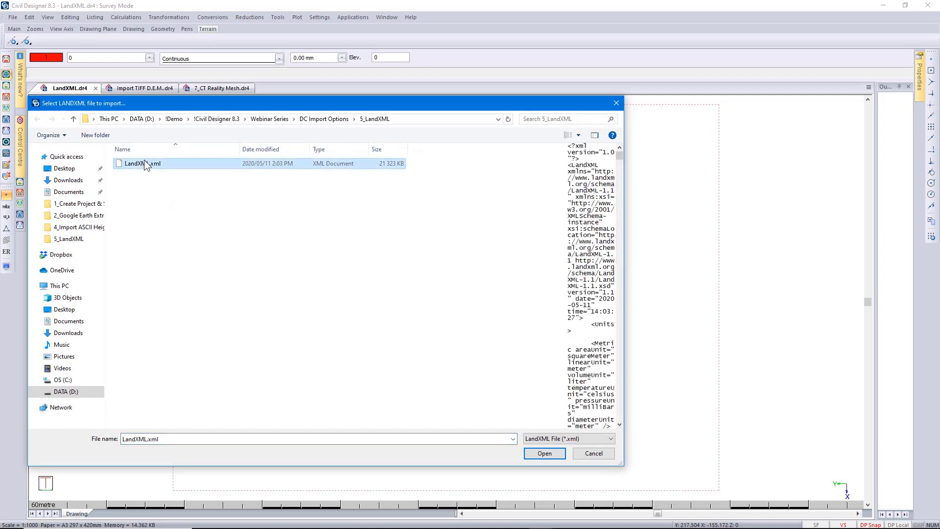
click(541, 453)
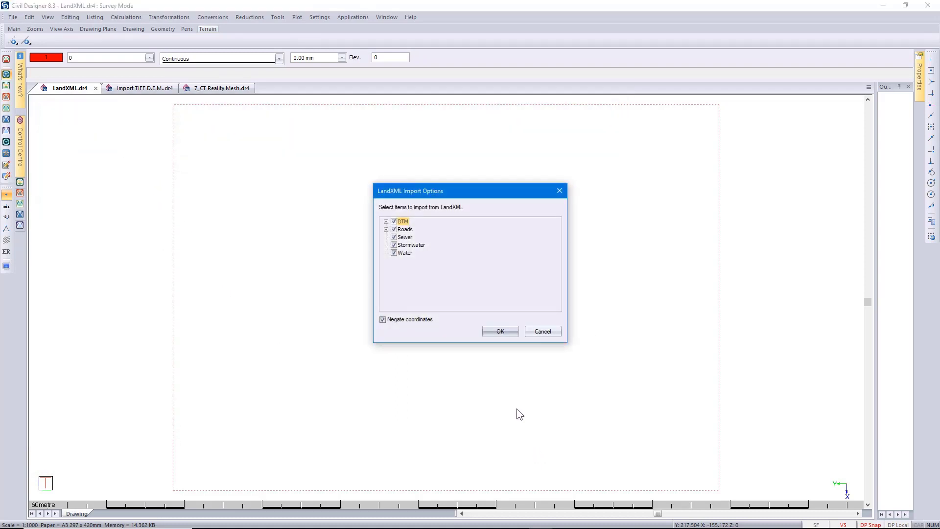
Import all DTM, Roads, Sewer, Stormwater and Water items with Negate coordinates turned off, and inspect the imported design up close
click(386, 221)
click(387, 237)
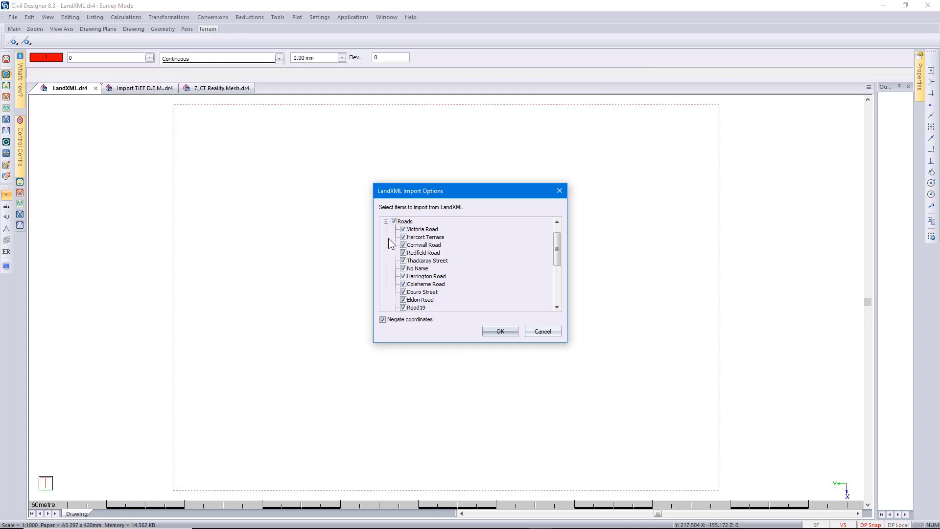
scroll(406, 251, down, 5)
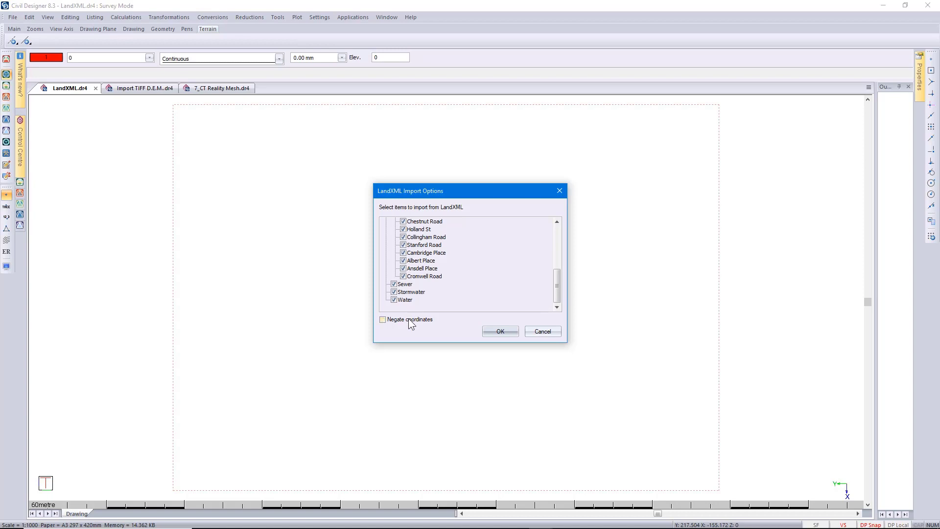
click(495, 328)
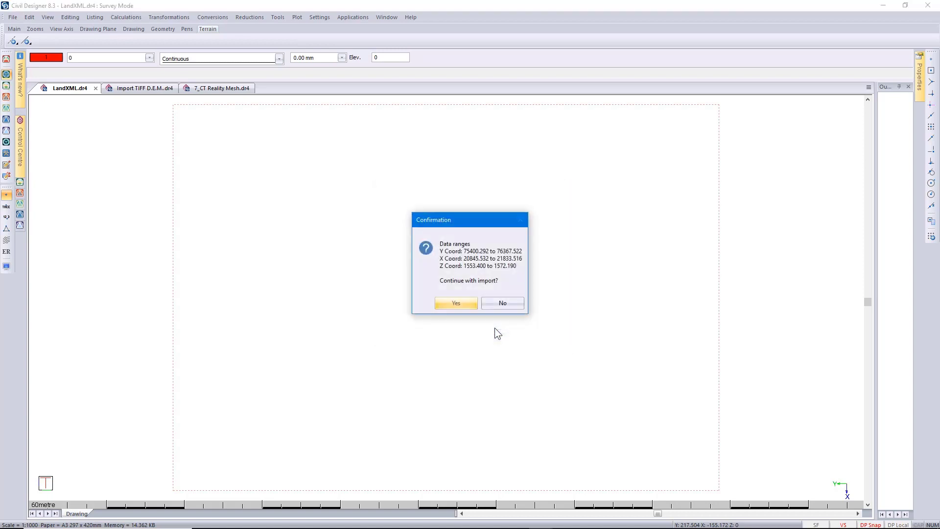
click(457, 303)
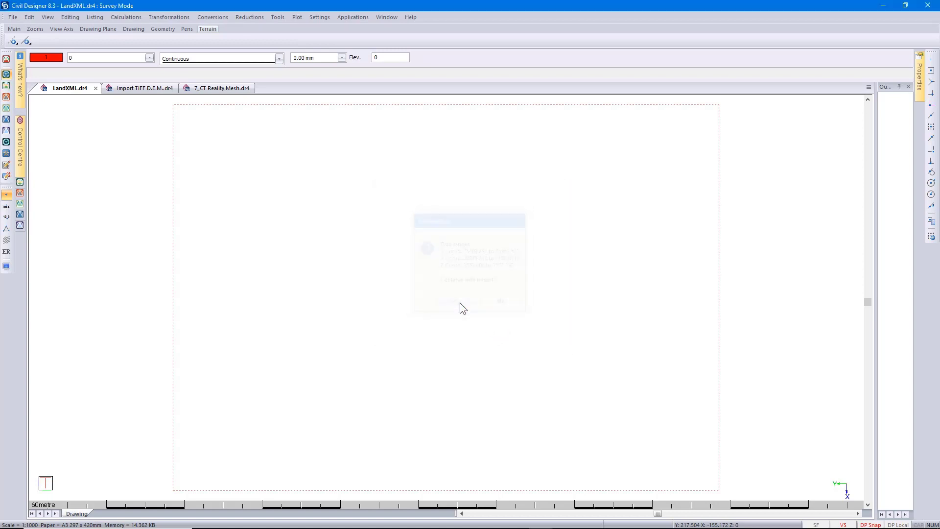
click(494, 331)
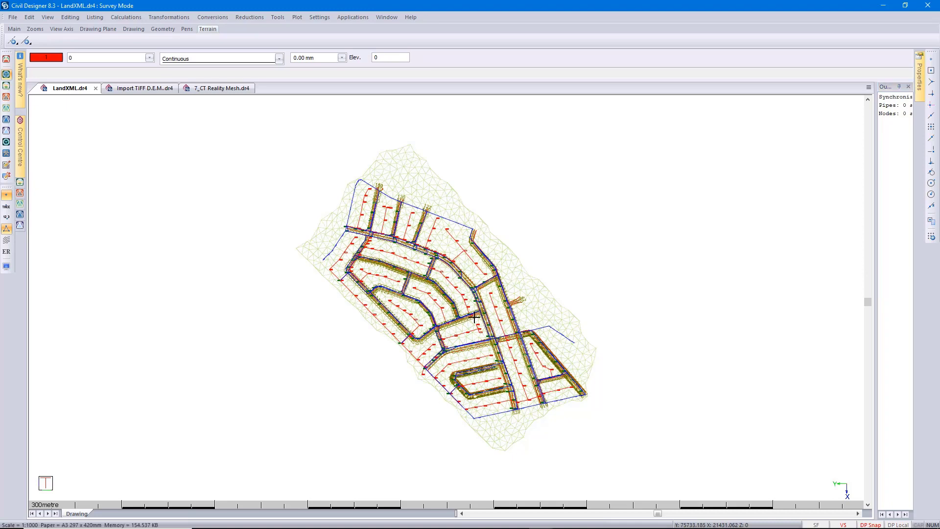
scroll(417, 248, up, 5)
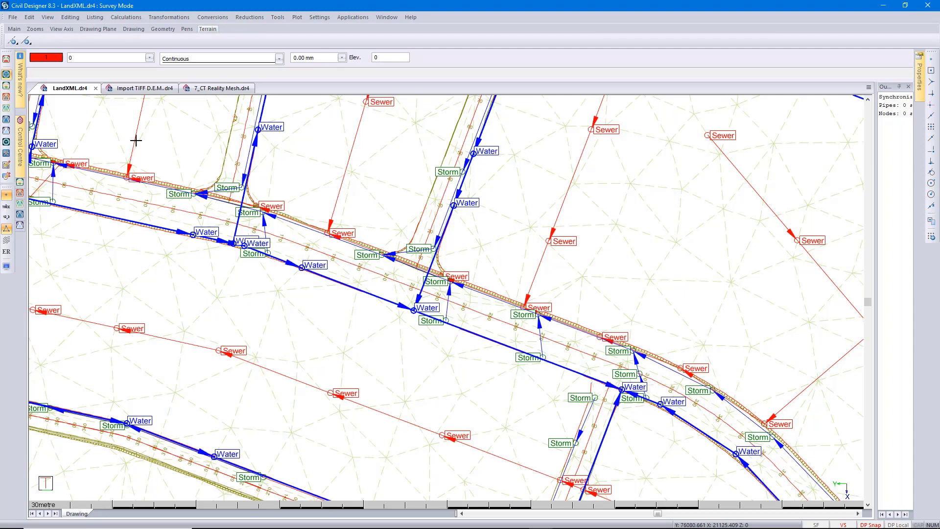
Close LandXML.dr4 without saving the drawing or any of its imported data
click(96, 89)
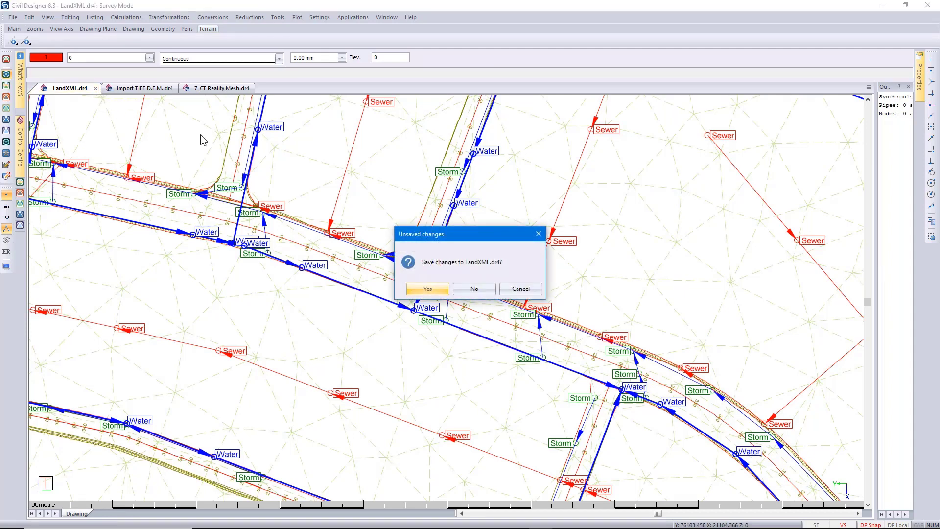
click(467, 287)
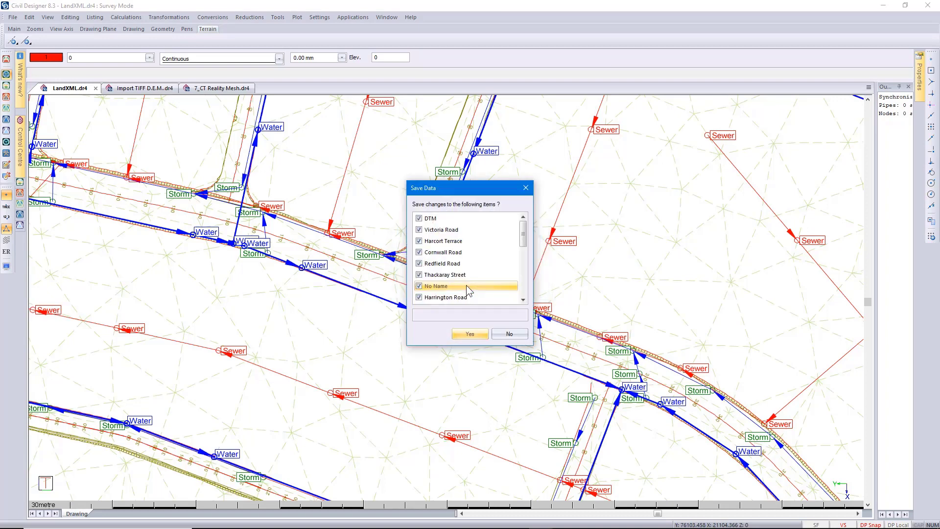
click(508, 337)
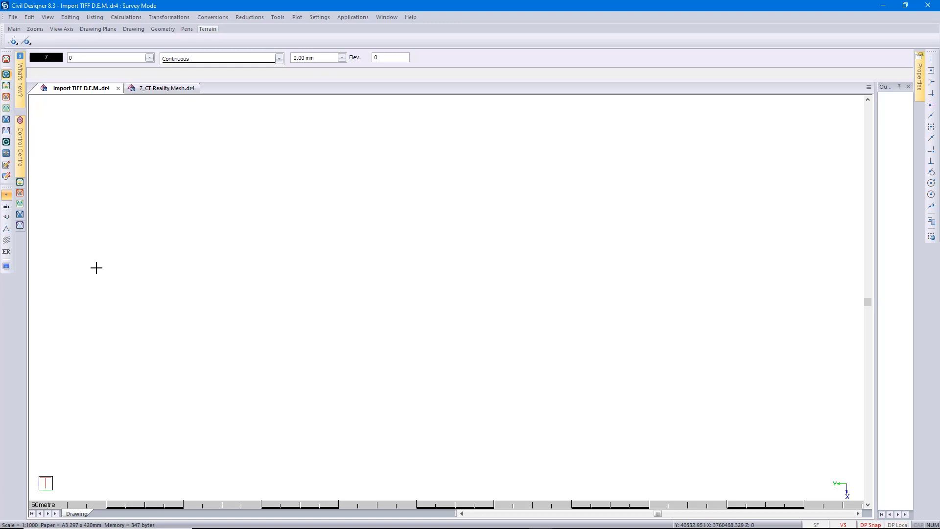
Check the surface point counts in the display settings and the linked Terrain file in the project settings of Import TIFF D.E.M..dr4
click(7, 266)
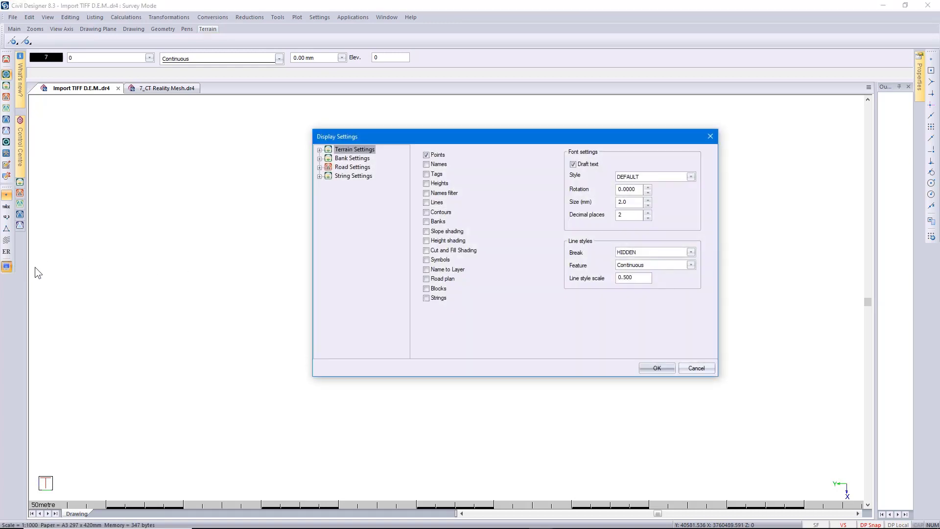
click(321, 150)
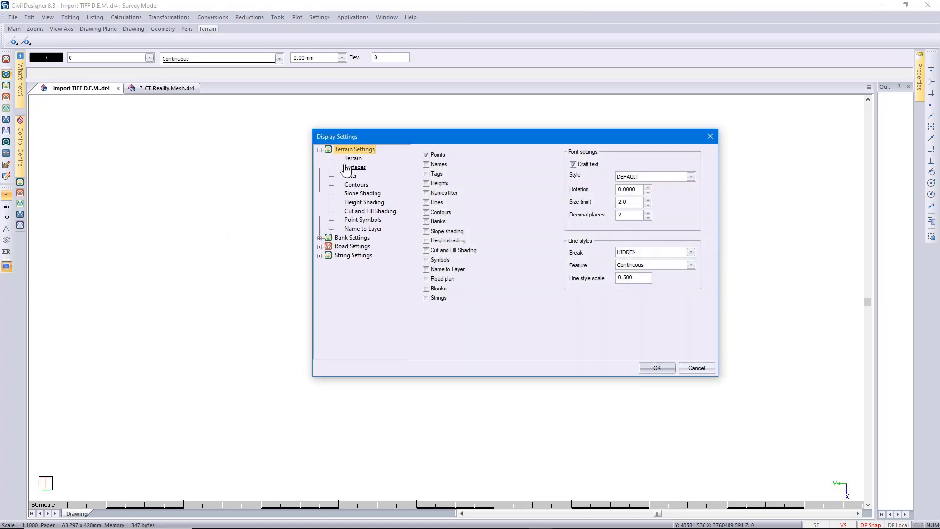
click(354, 166)
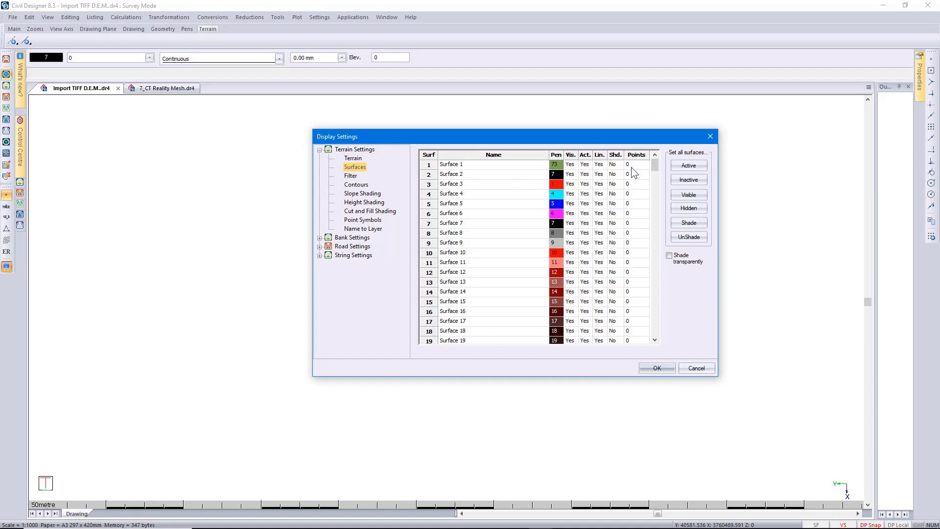
click(695, 368)
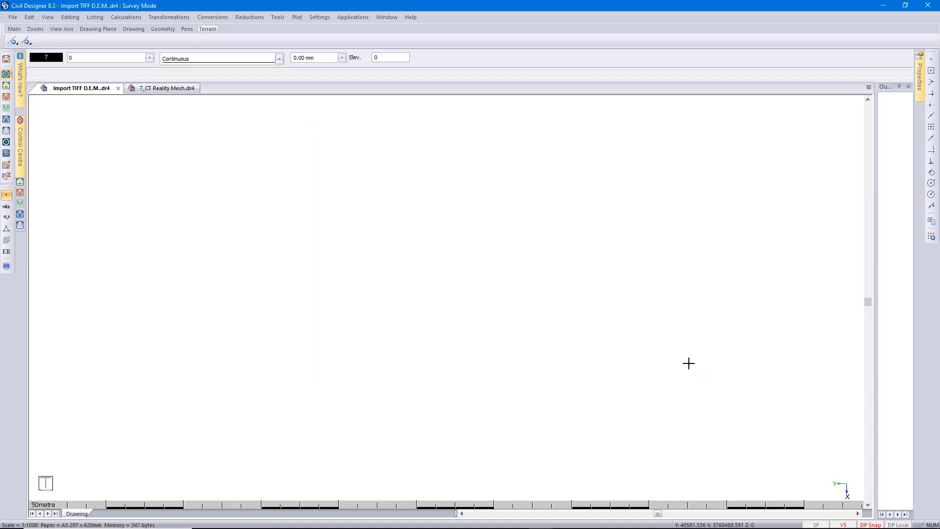
click(15, 19)
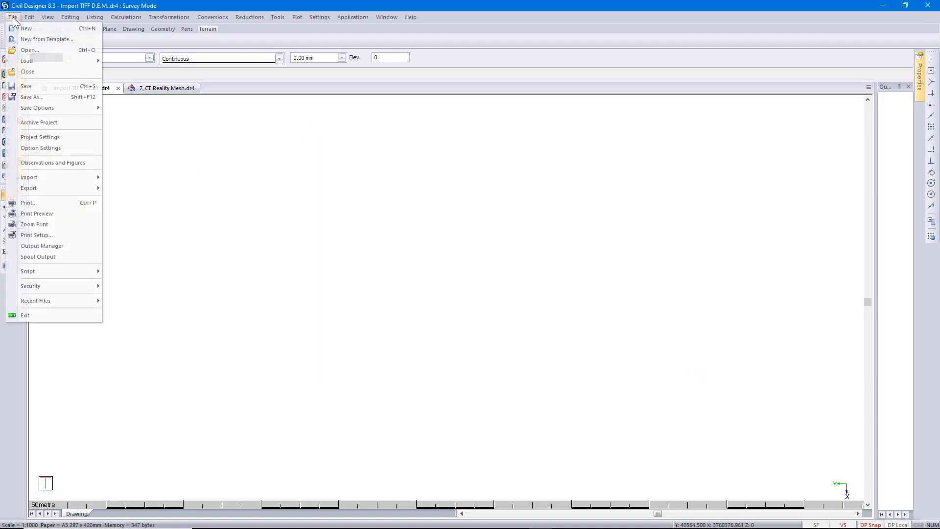
click(42, 135)
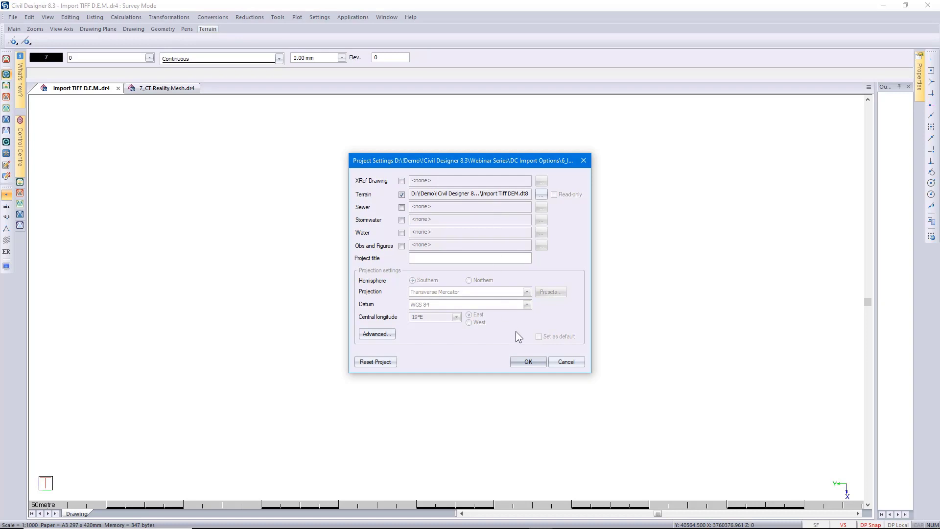
click(560, 363)
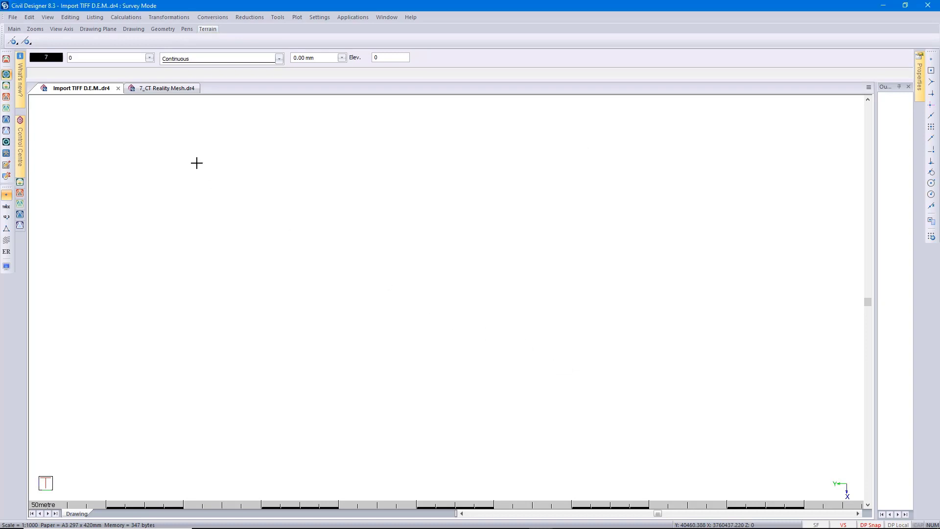
Import the TIFF DEM file DEM_Tiff.tif from the 6_Import Tiff DEM folder into Surface 1
click(13, 17)
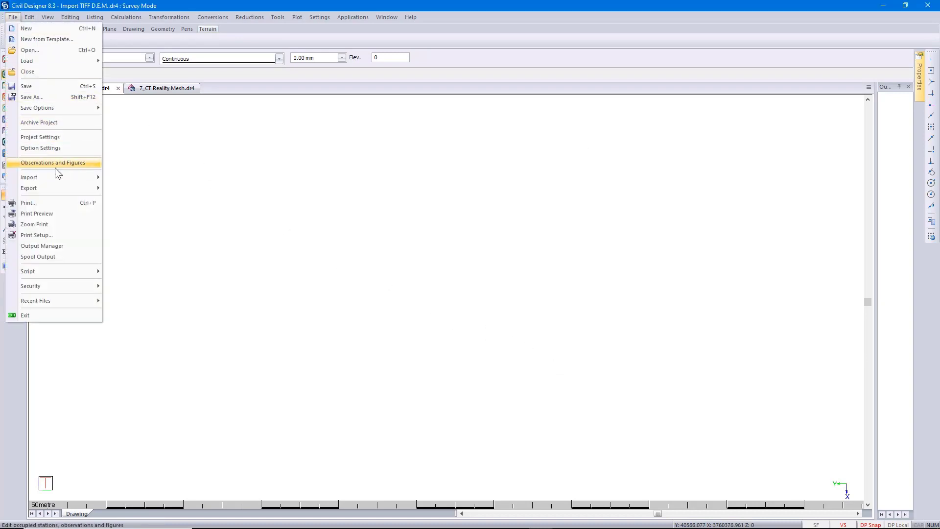
mouse_move(57, 175)
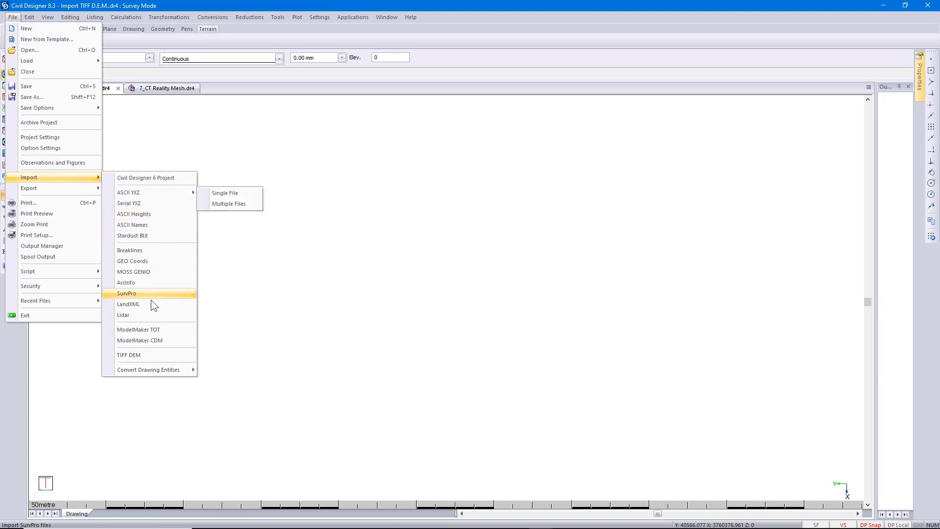
click(153, 356)
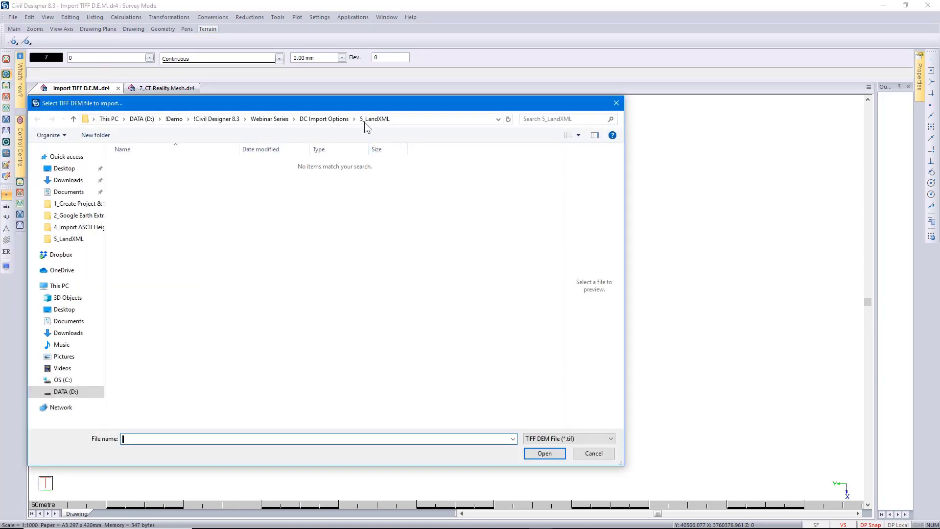
click(354, 119)
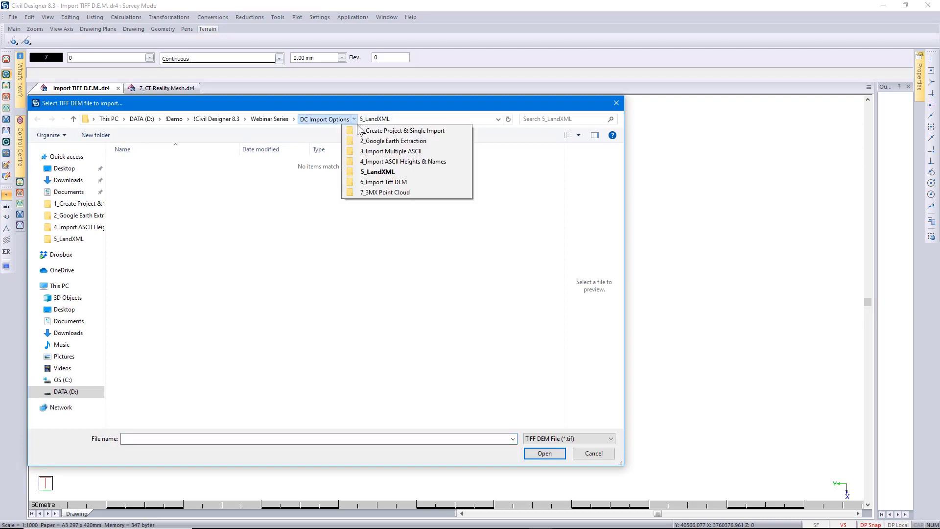
click(381, 182)
click(156, 174)
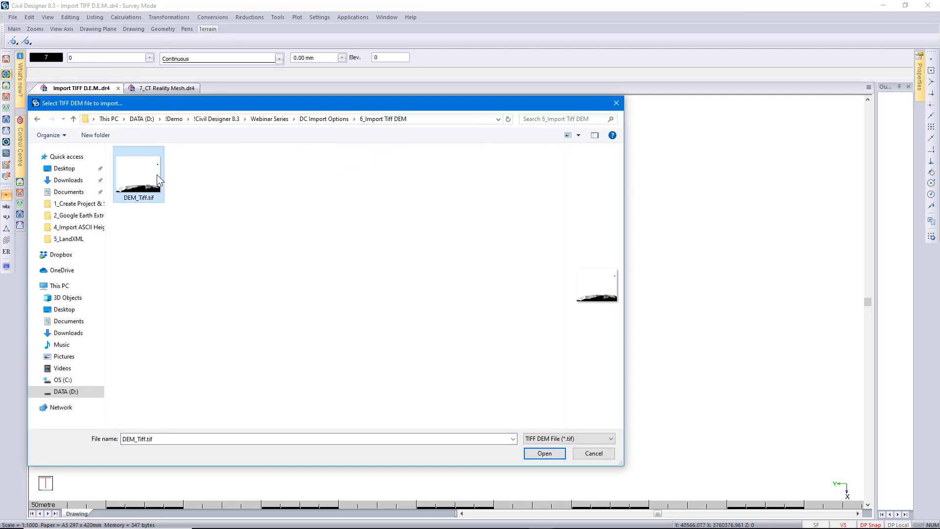
click(543, 449)
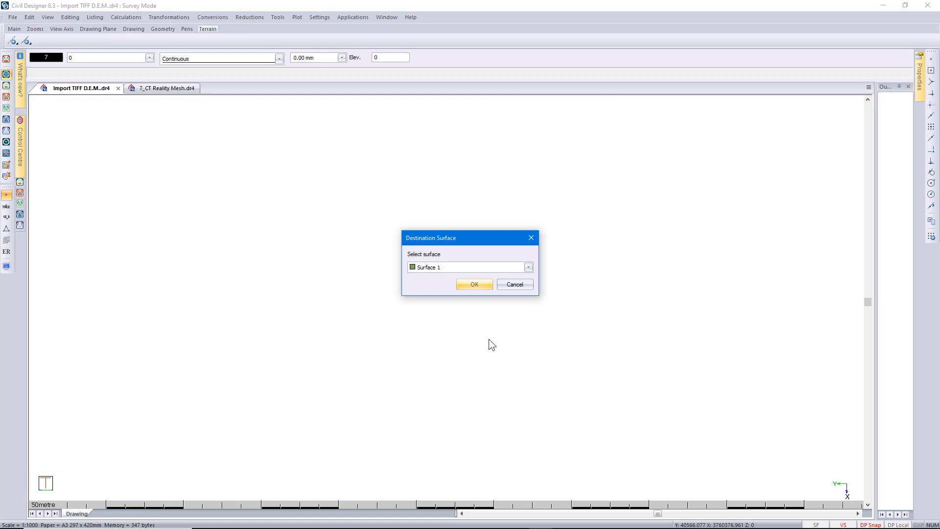
click(475, 284)
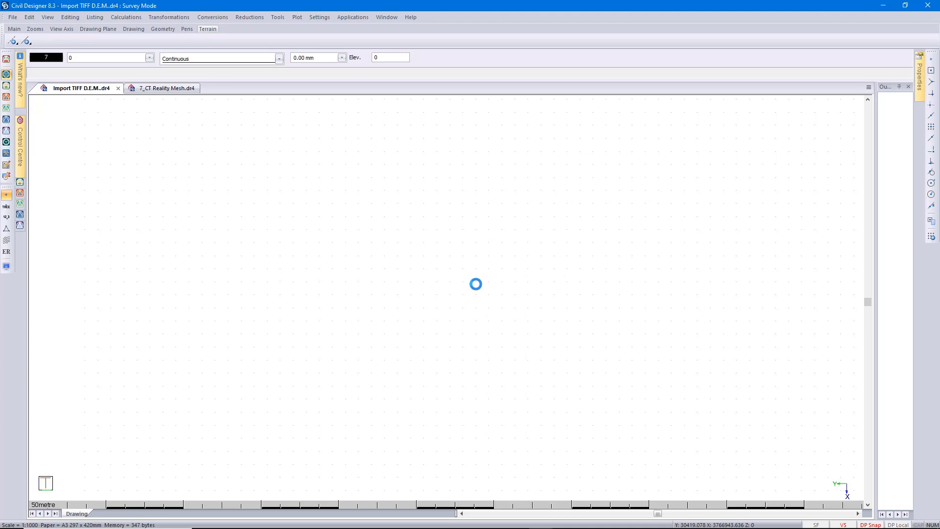
Display the heights of the imported points and check Surface 1's point count in the display settings
click(6, 217)
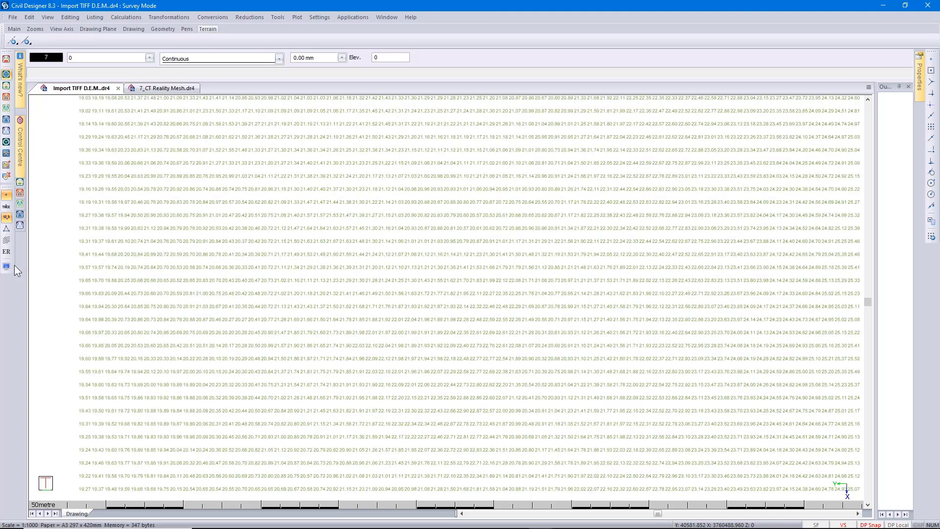
click(7, 266)
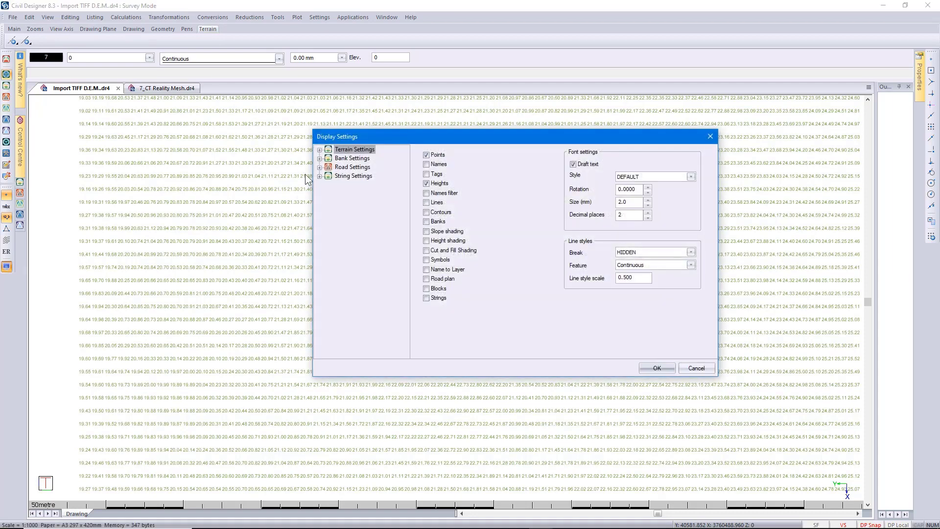
click(319, 149)
click(347, 169)
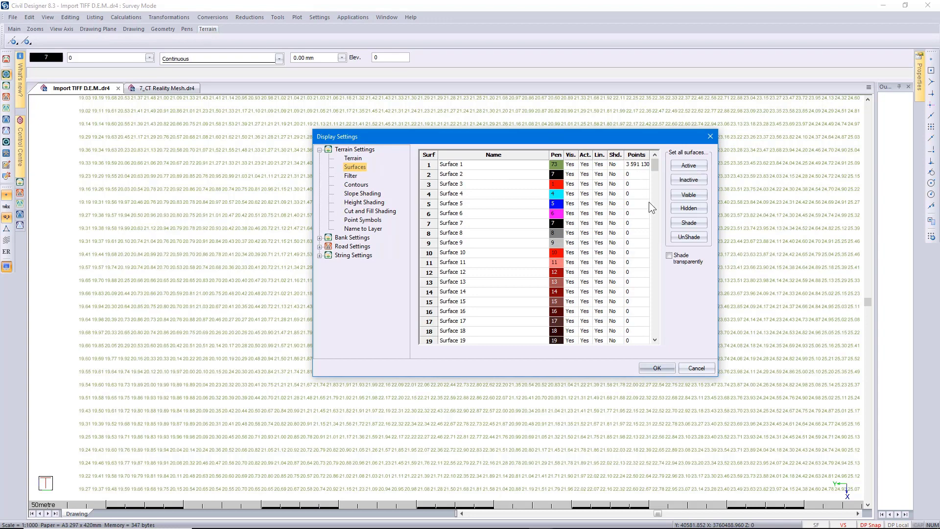
click(699, 366)
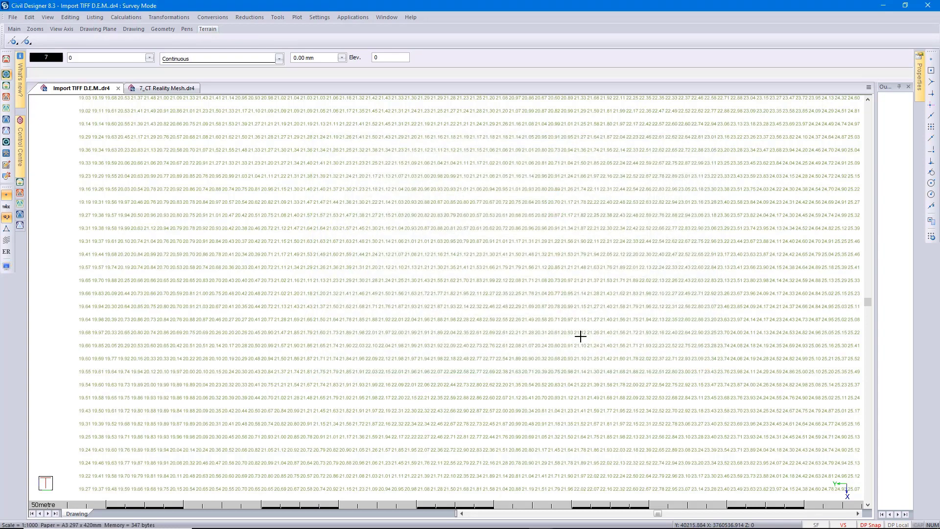
Close Import TIFF D.E.M..dr4 without saving the drawing or its DTM
click(118, 89)
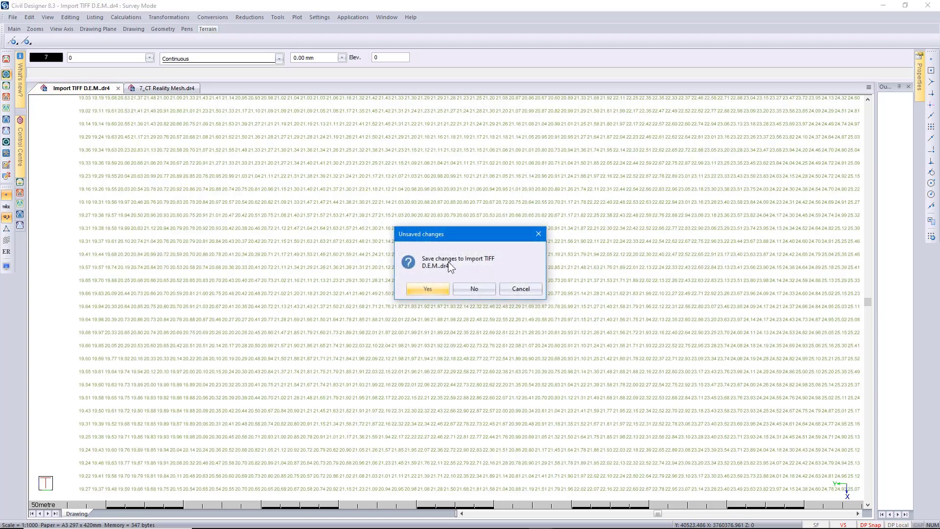
click(474, 289)
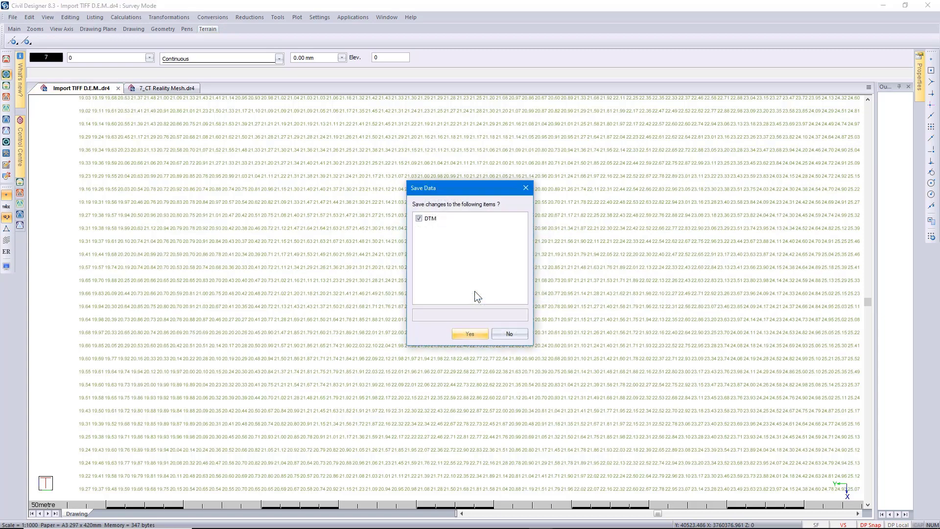
click(510, 333)
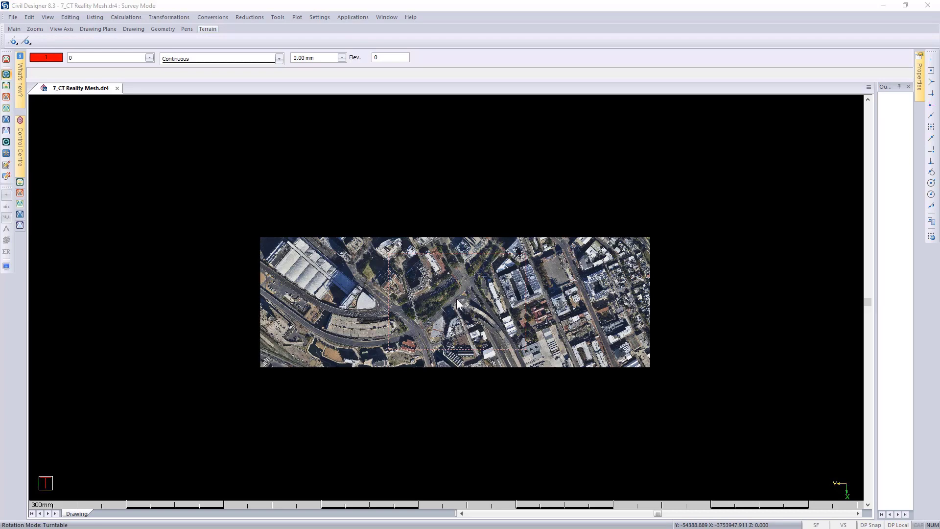
Show the 7_CT Reality Mesh.dr4 drawing in Render View and look up the option for adding a 3MX model
scroll(456, 299, up, 3)
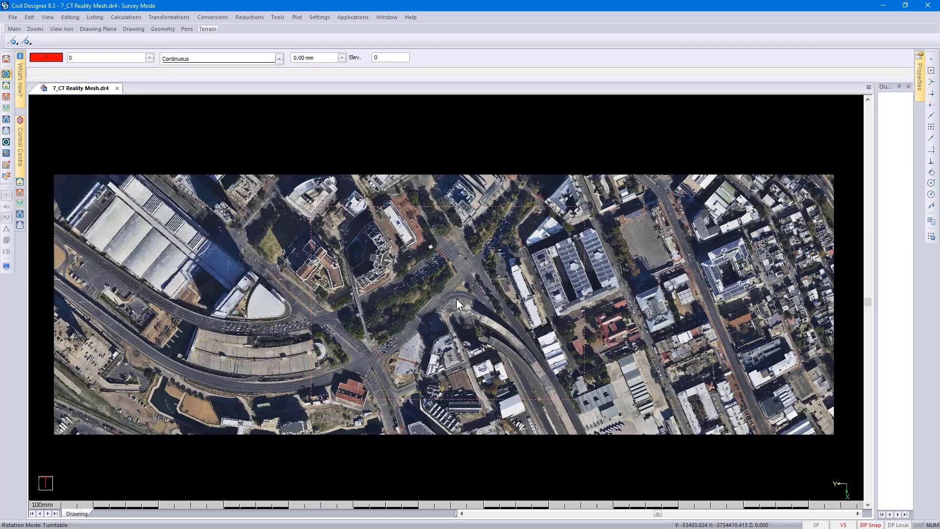
right_click(454, 292)
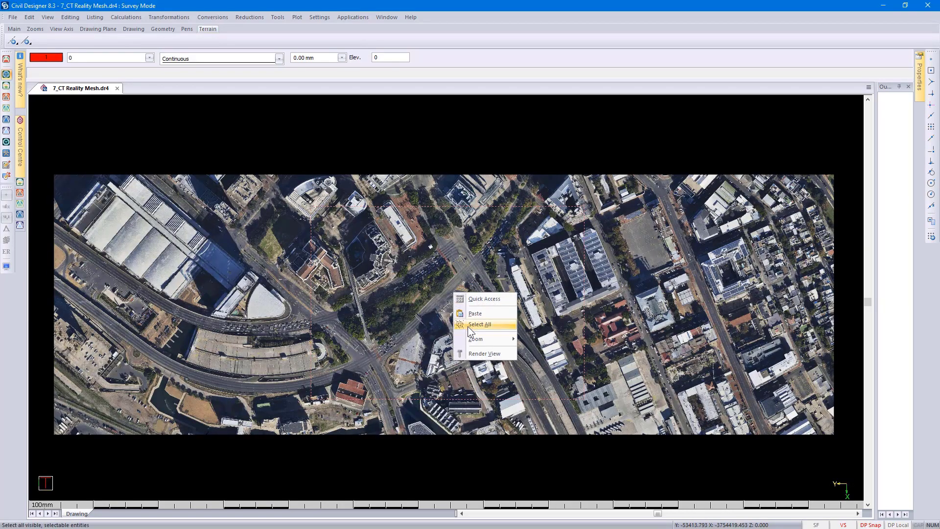
click(482, 355)
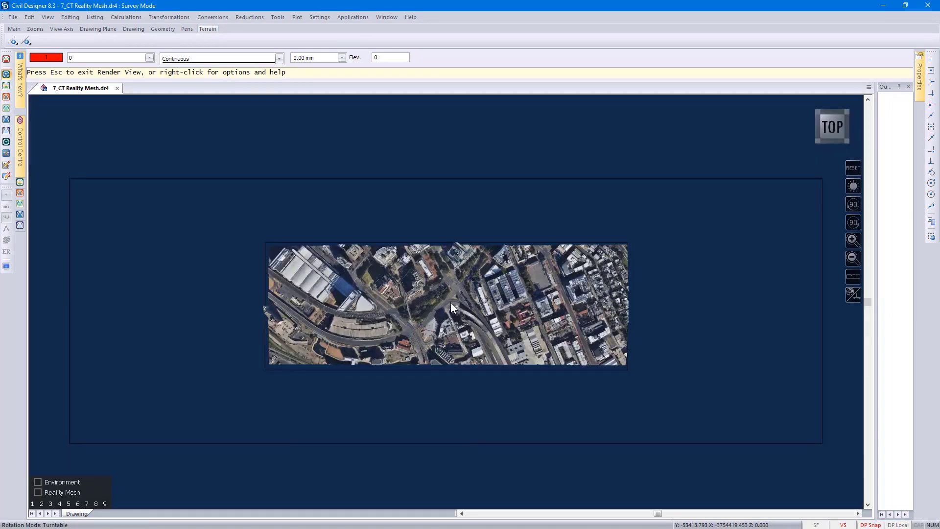
right_click(450, 307)
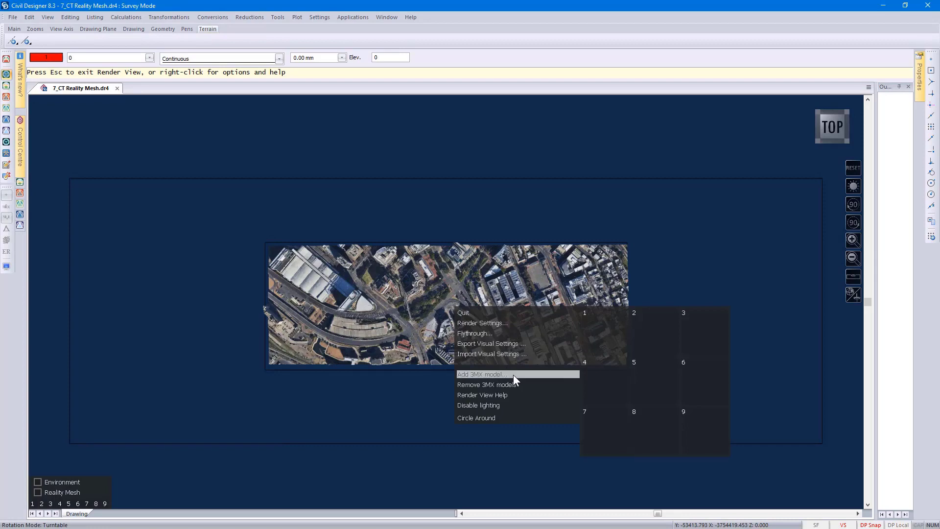
click(459, 291)
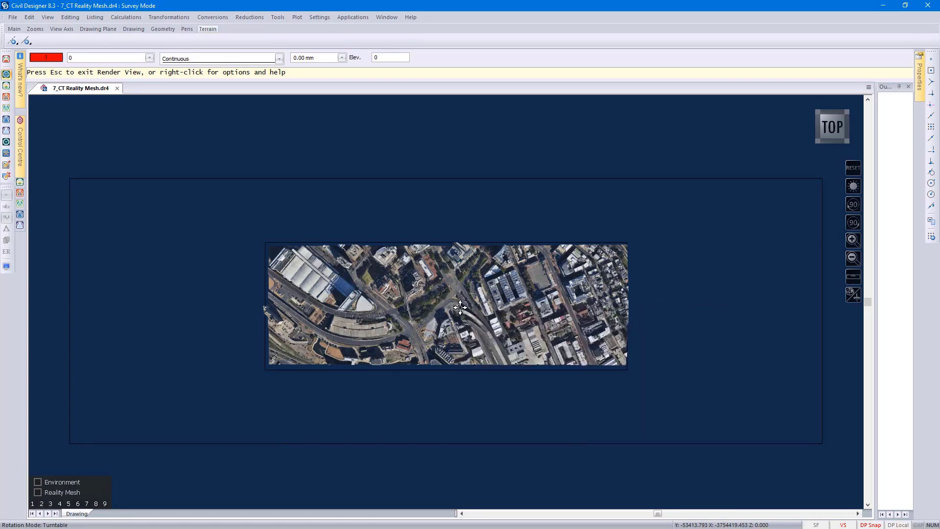
Inspect the city reality mesh in 3D up close around the elevated road, and circle the view around it
drag(459, 306, 159, 128)
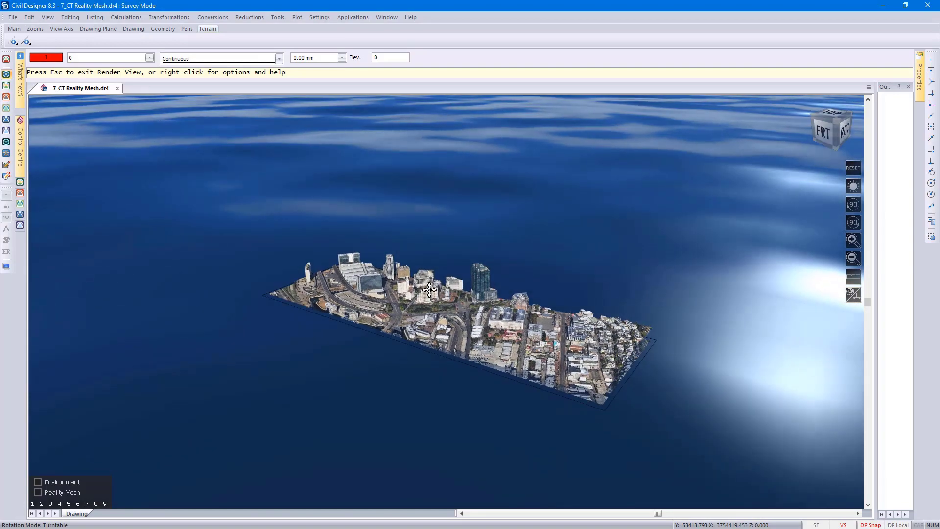
scroll(430, 290, up, 5)
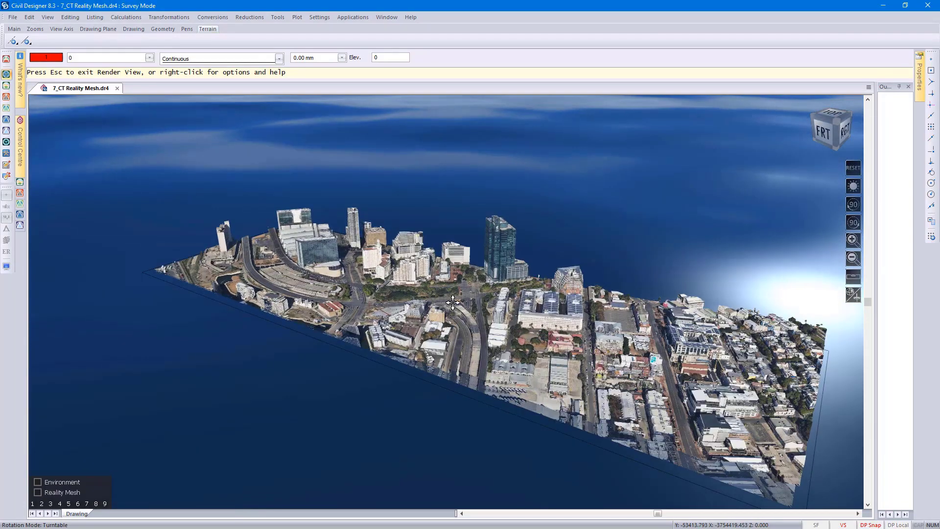
scroll(445, 301, up, 2)
scroll(435, 301, up, 2)
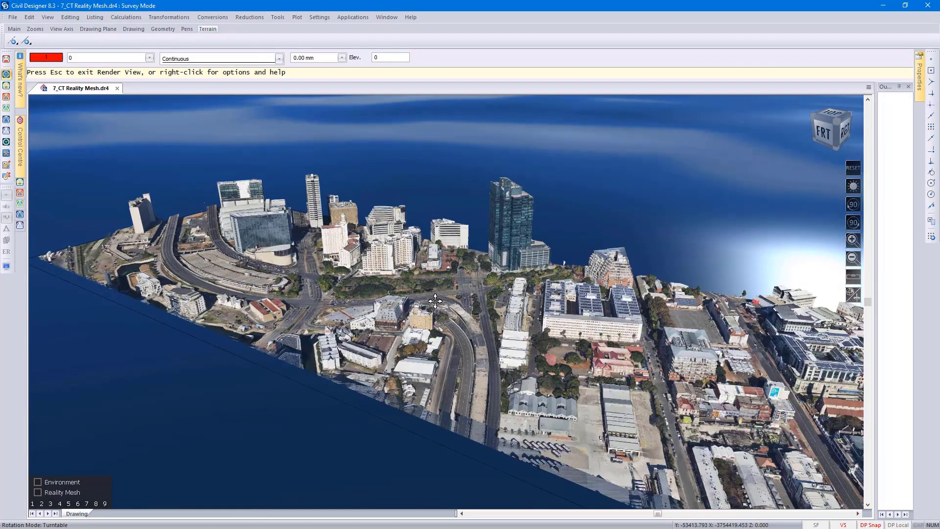
scroll(435, 300, up, 3)
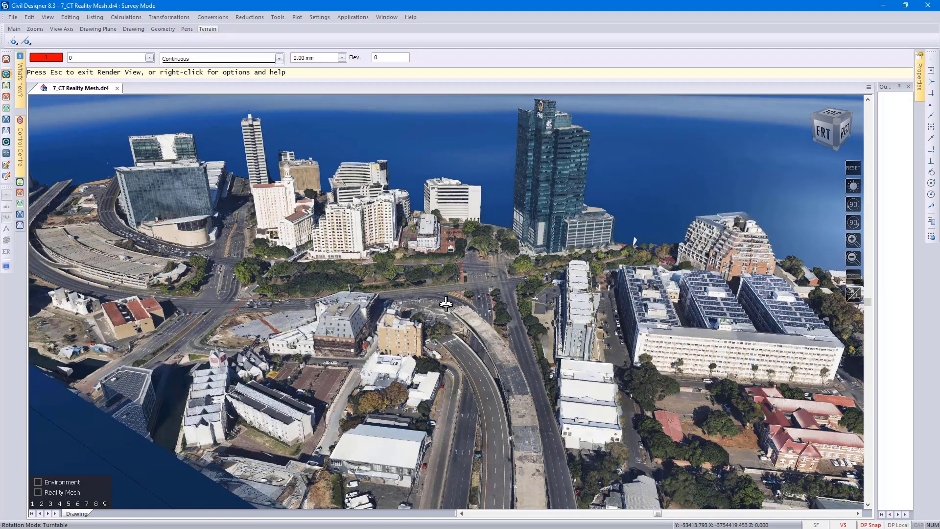
drag(445, 304, 460, 367)
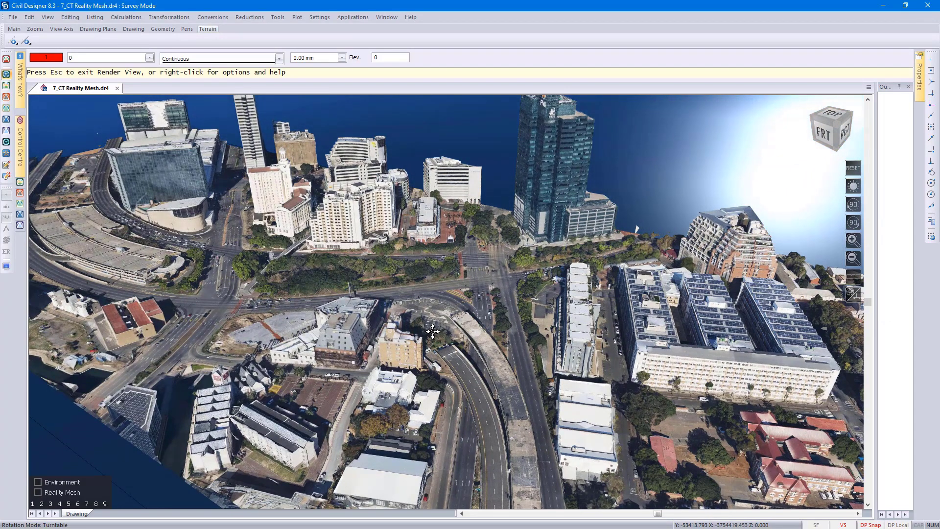
right_click(432, 332)
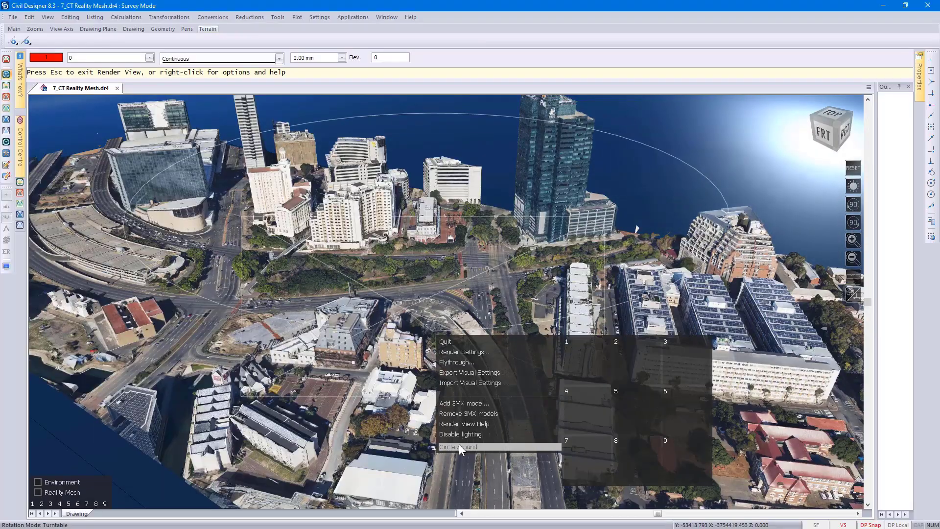
click(459, 445)
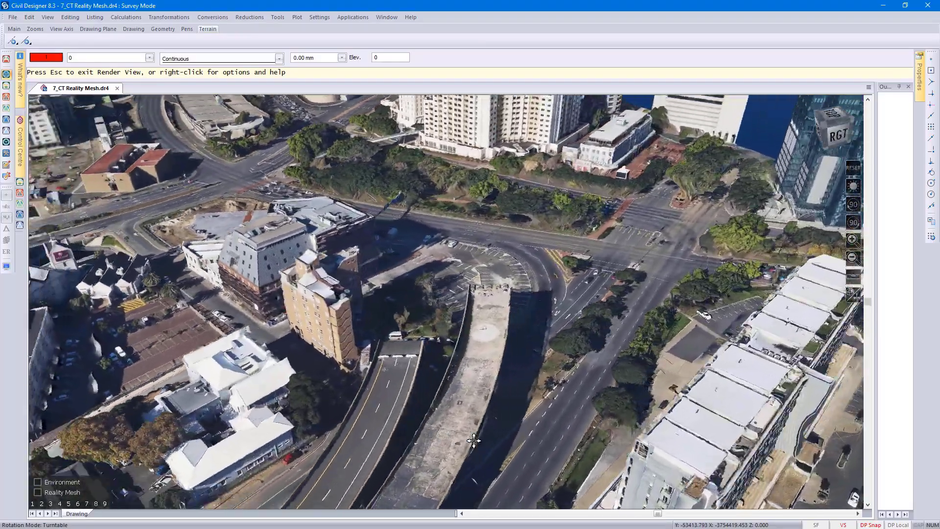